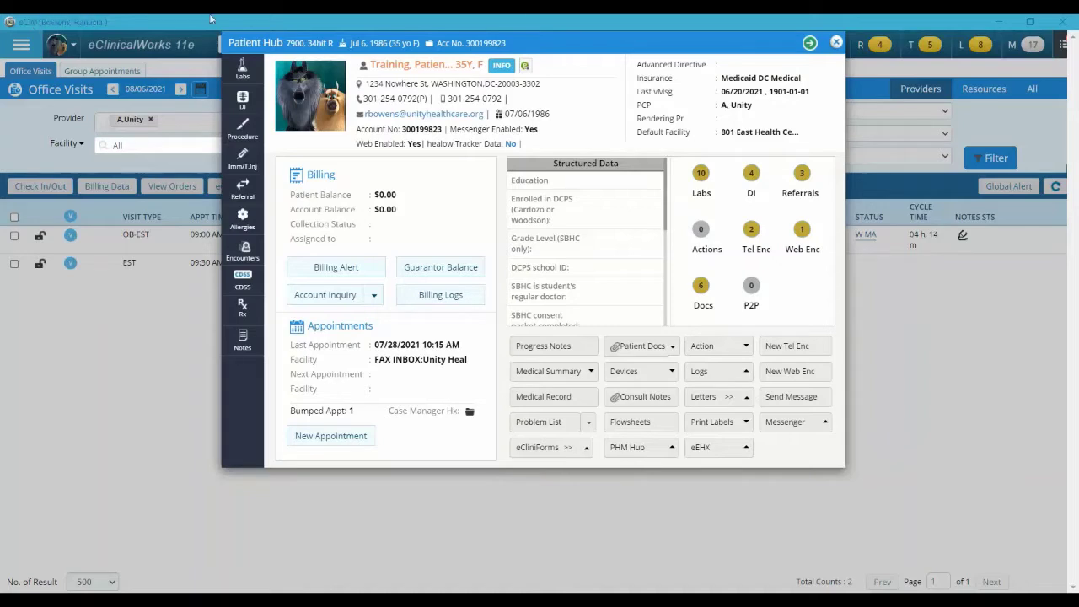
# Start a new Letter – Web Mode from the Patient Hub's Letters menu
pyautogui.click(748, 400)
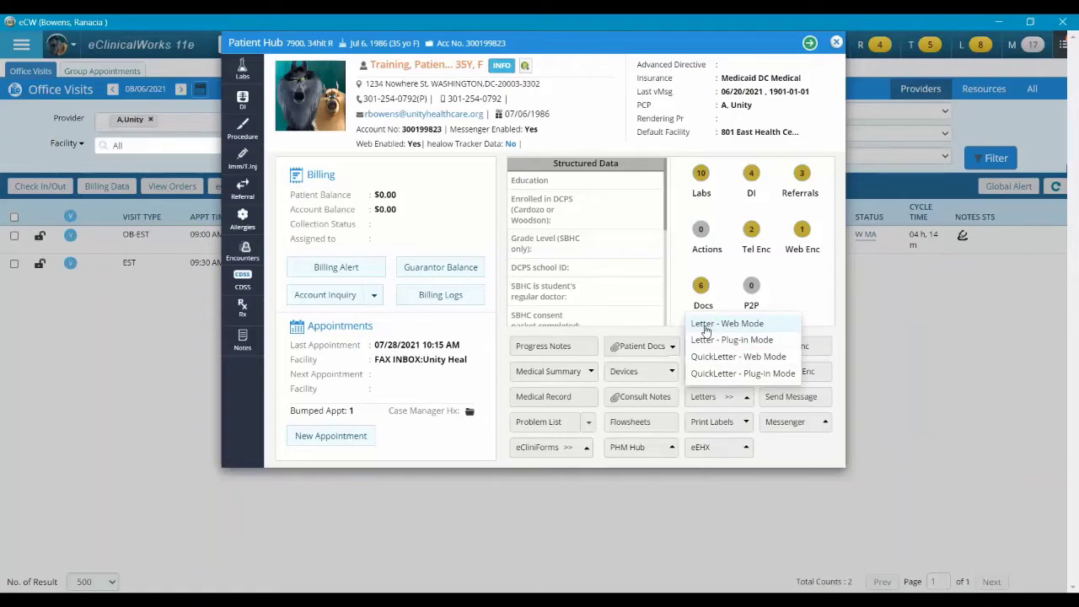
pyautogui.click(705, 328)
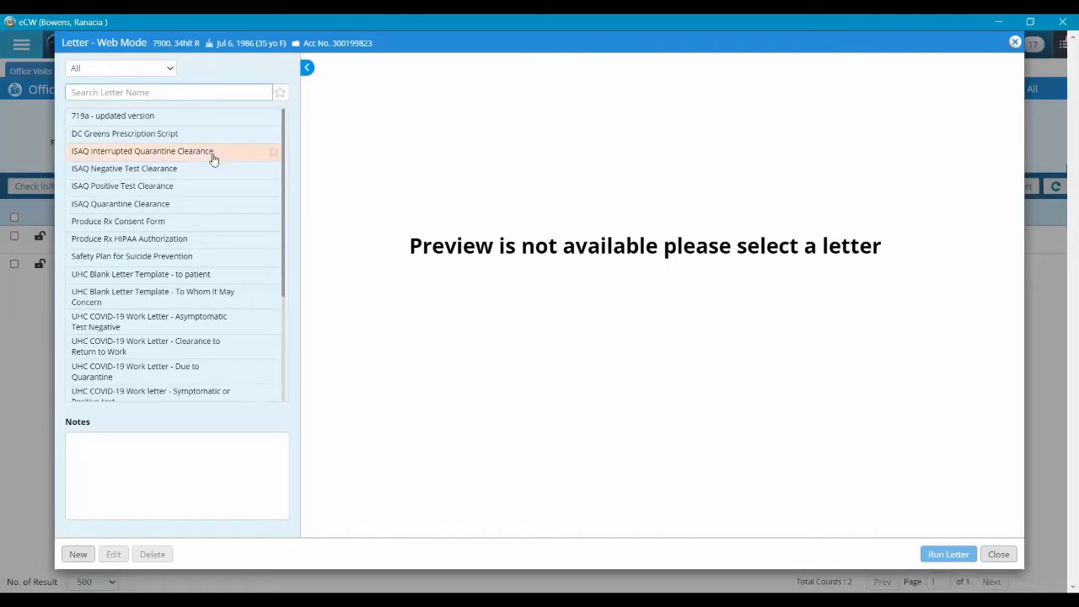
# Scroll through the UHC letter templates to find the Health Status Certificate
pyautogui.scroll(-3, 209, 328)
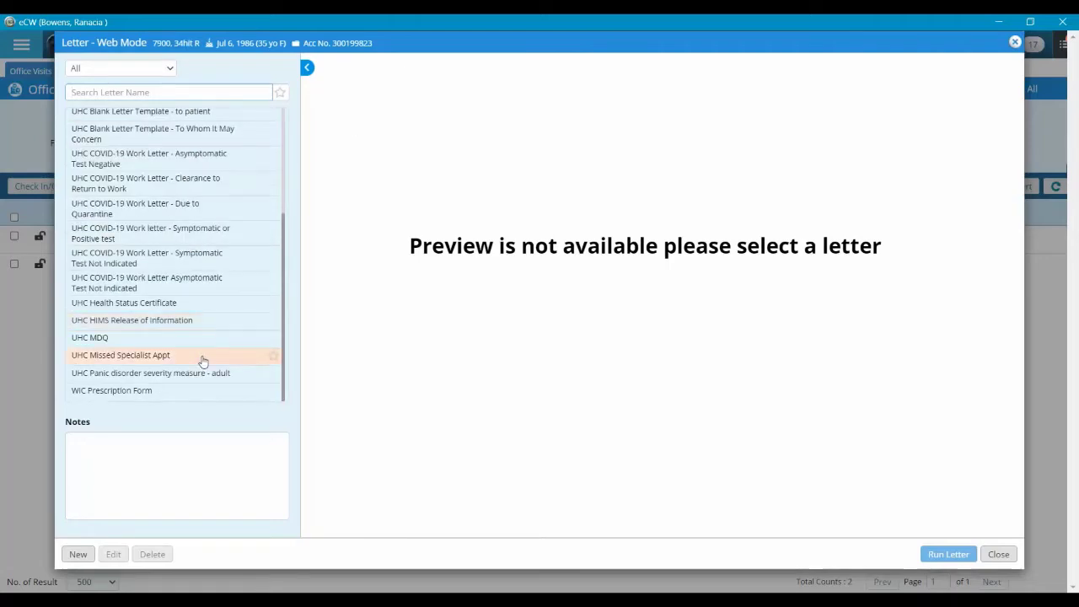
pyautogui.scroll(3, 165, 350)
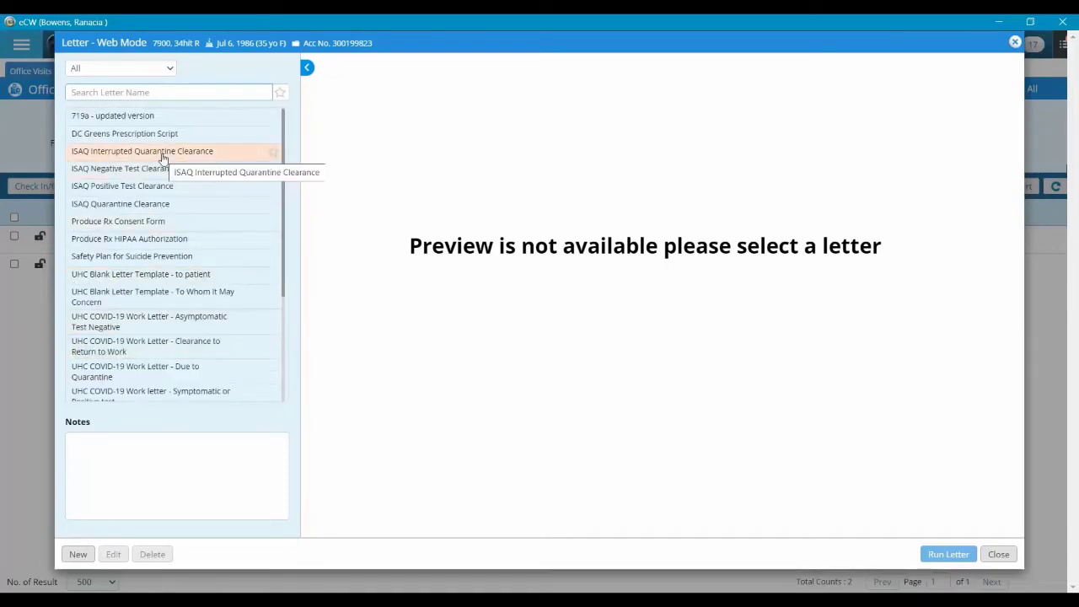
pyautogui.scroll(-3, 164, 157)
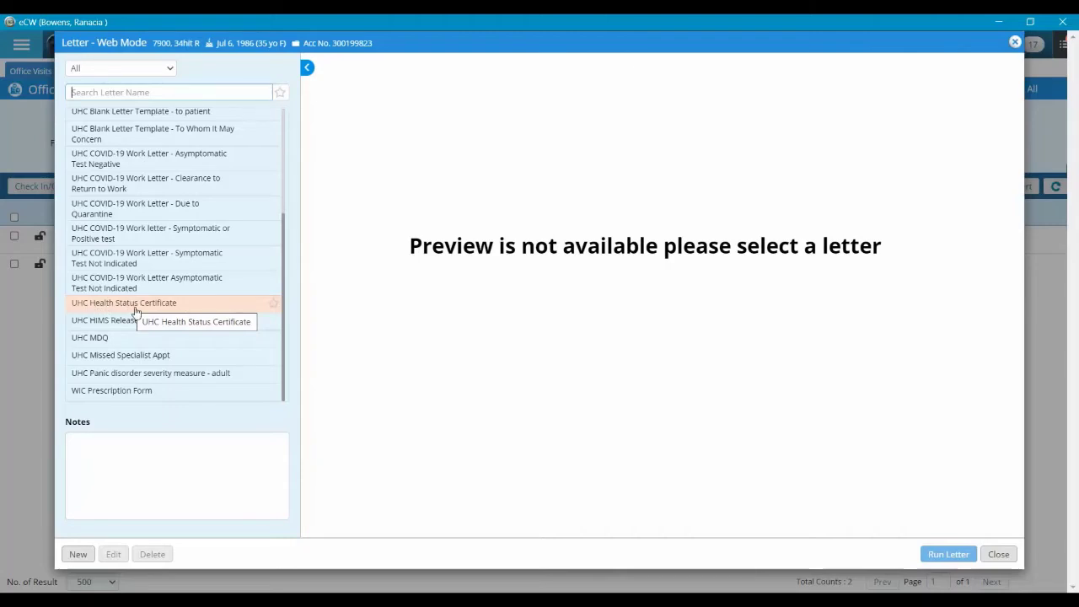
# Select the UHC Health Status Certificate template, enlarge its preview, and run the letter
pyautogui.click(135, 305)
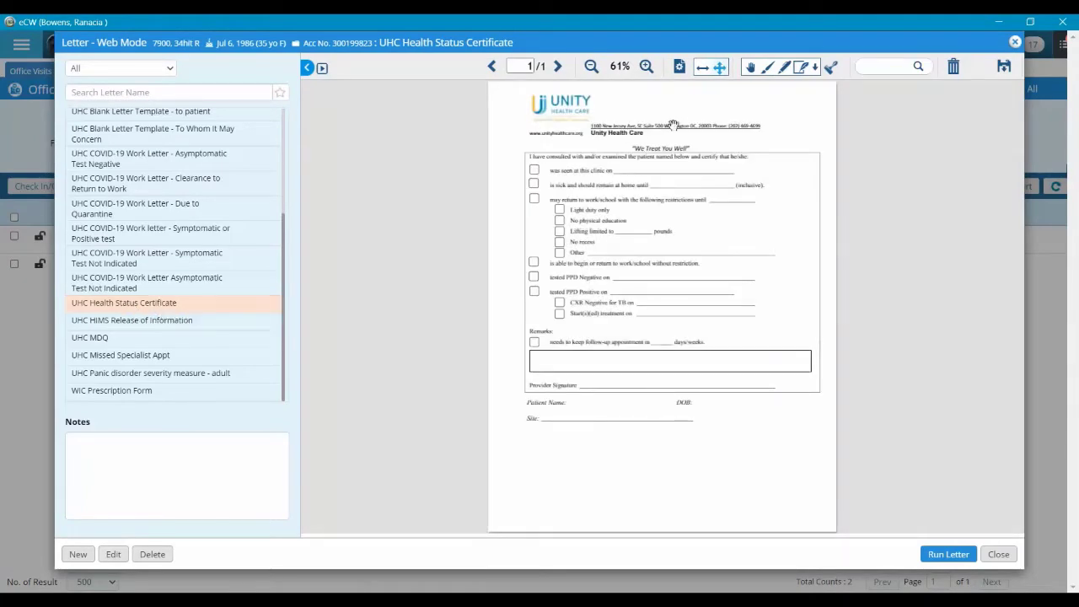
pyautogui.click(647, 67)
pyautogui.click(646, 67)
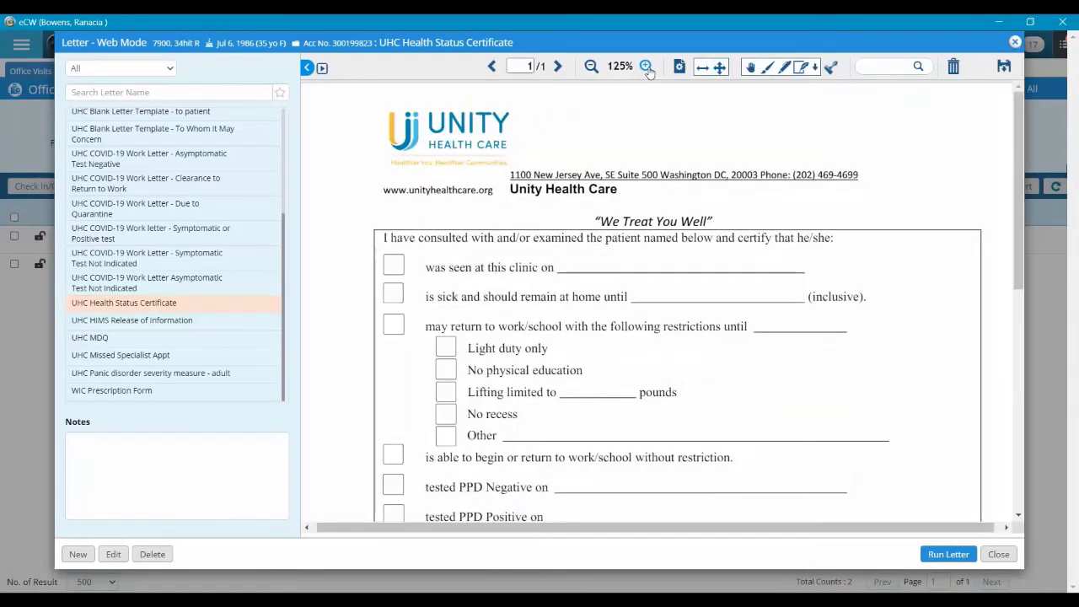
pyautogui.scroll(-5, 753, 313)
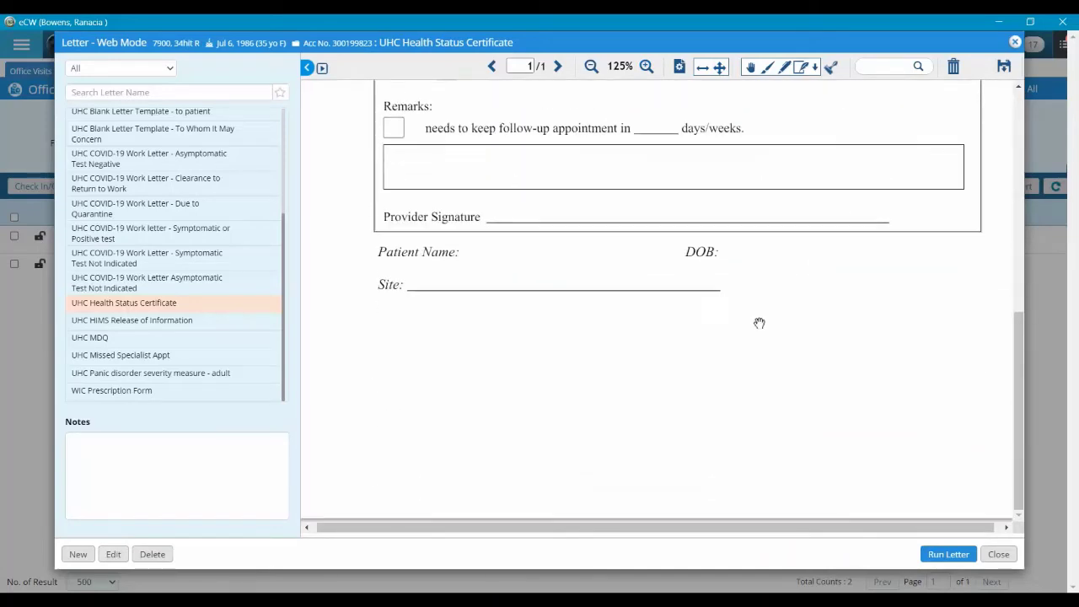
pyautogui.scroll(6, 768, 387)
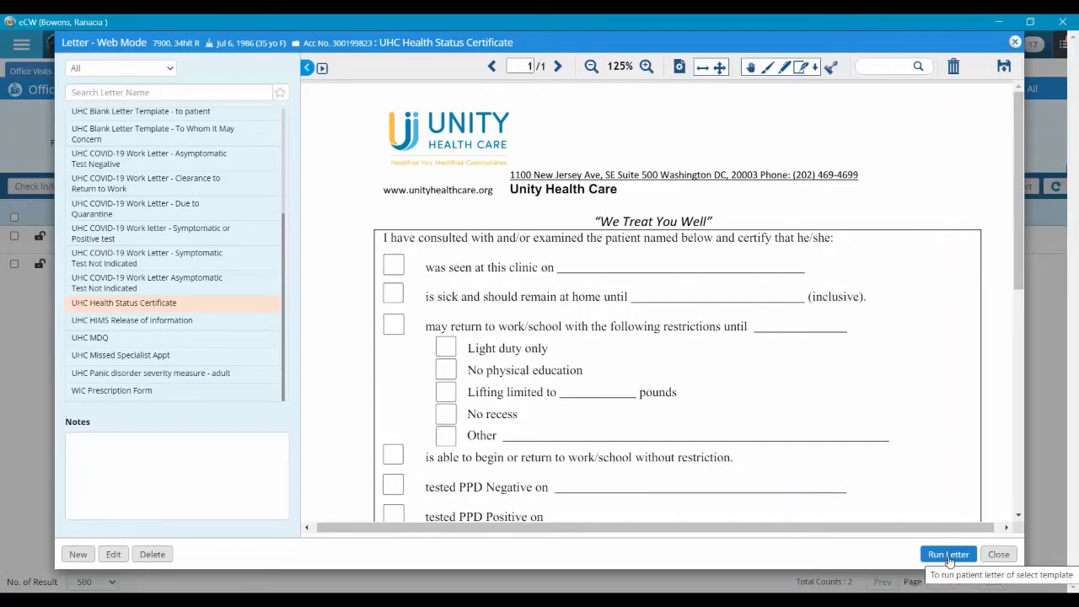
pyautogui.click(948, 554)
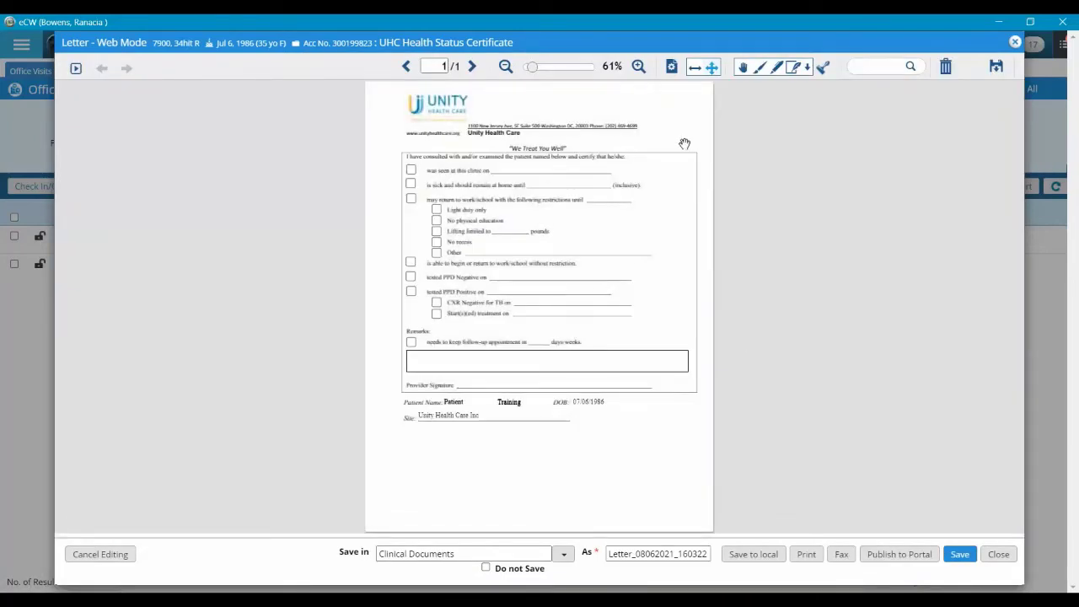
# Keep the letter in Clinical Documents and name it '2021-08-06 Health Status Certificate'
pyautogui.click(638, 66)
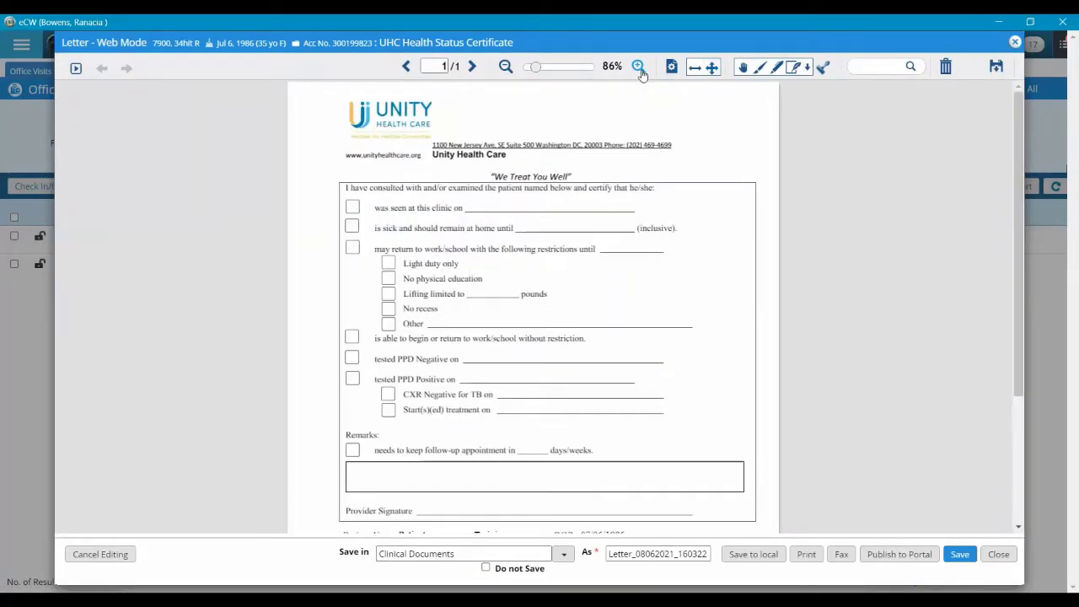
pyautogui.scroll(-2, 772, 302)
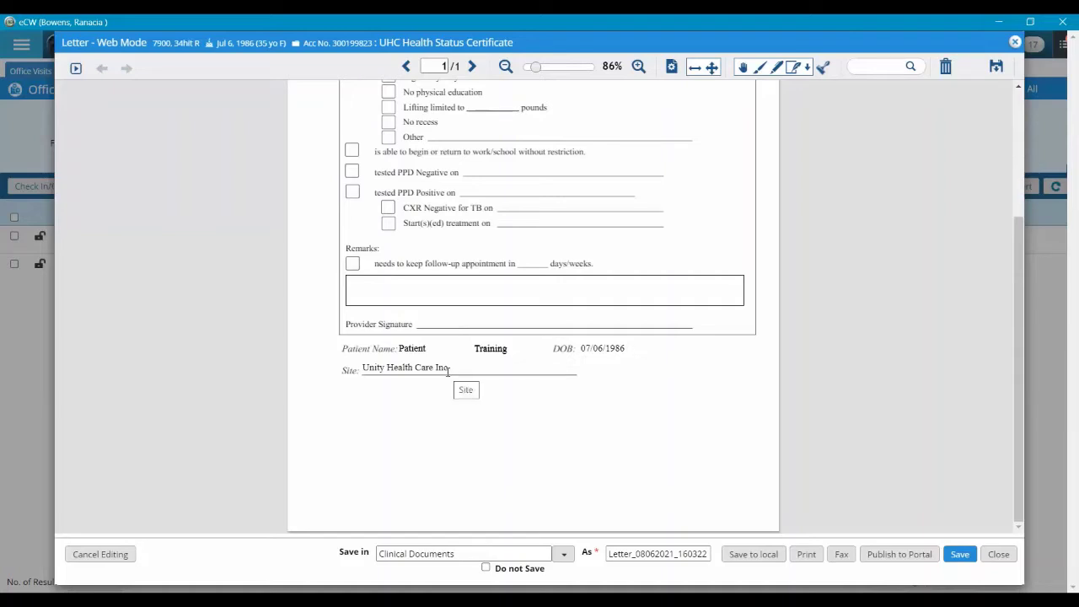
pyautogui.scroll(3, 450, 374)
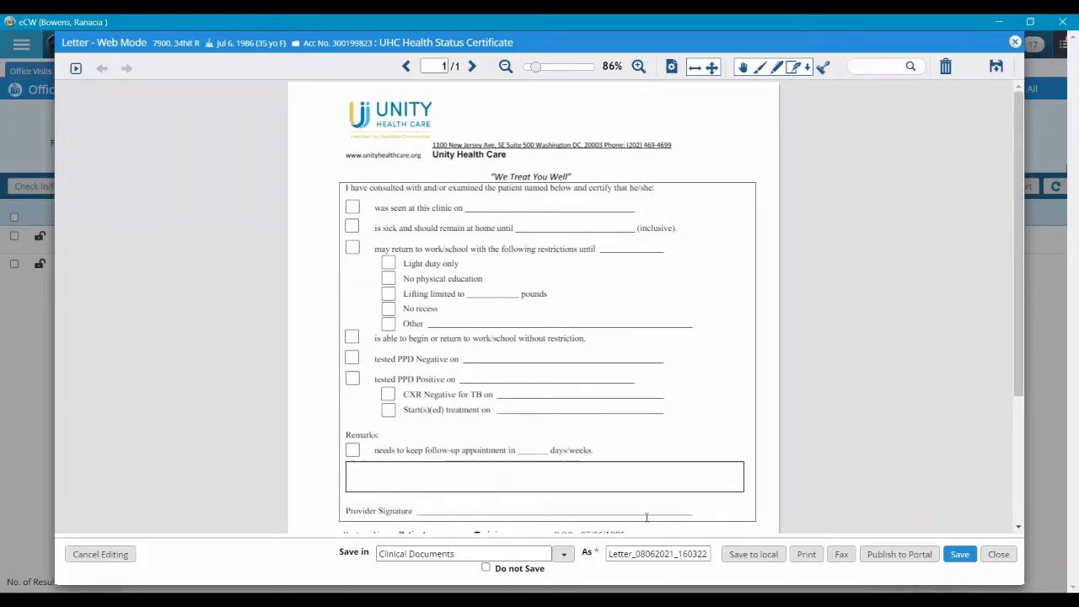
pyautogui.doubleClick(649, 554)
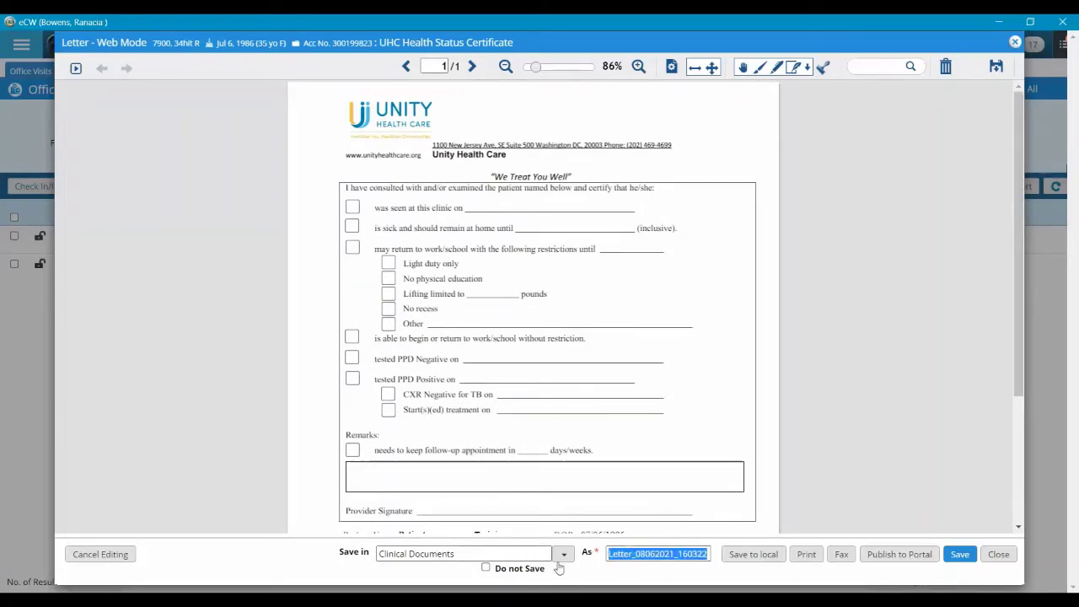
pyautogui.click(562, 557)
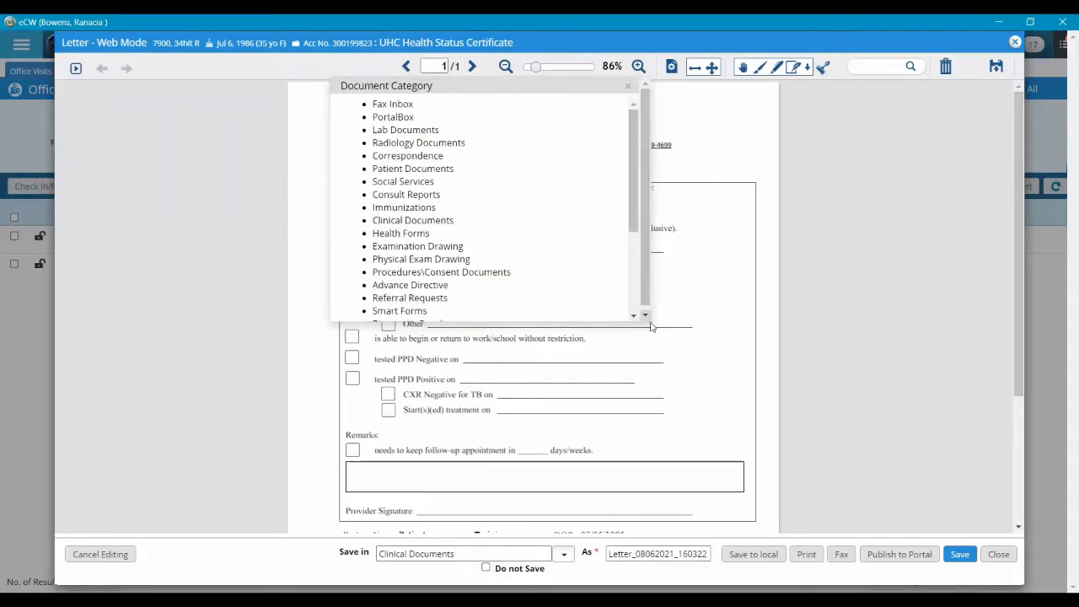
pyautogui.click(563, 557)
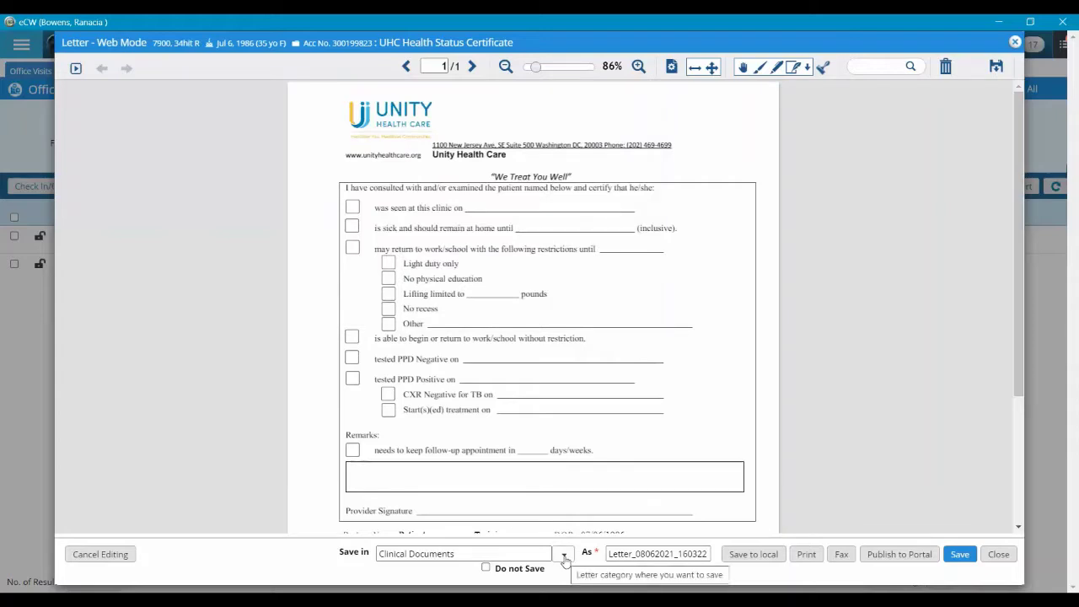
pyautogui.doubleClick(621, 553)
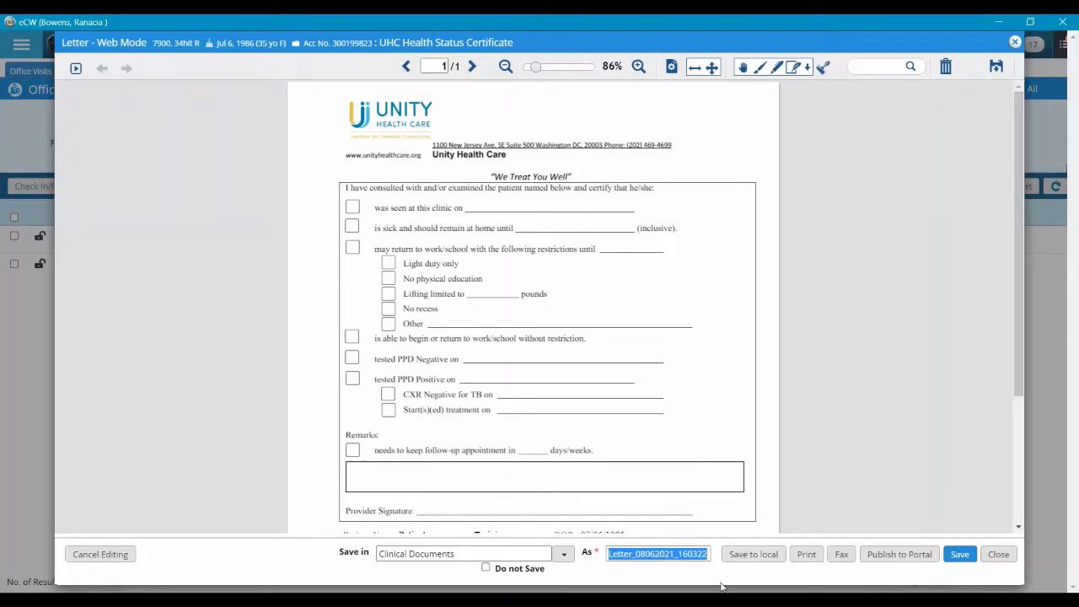
pyautogui.write('2021')
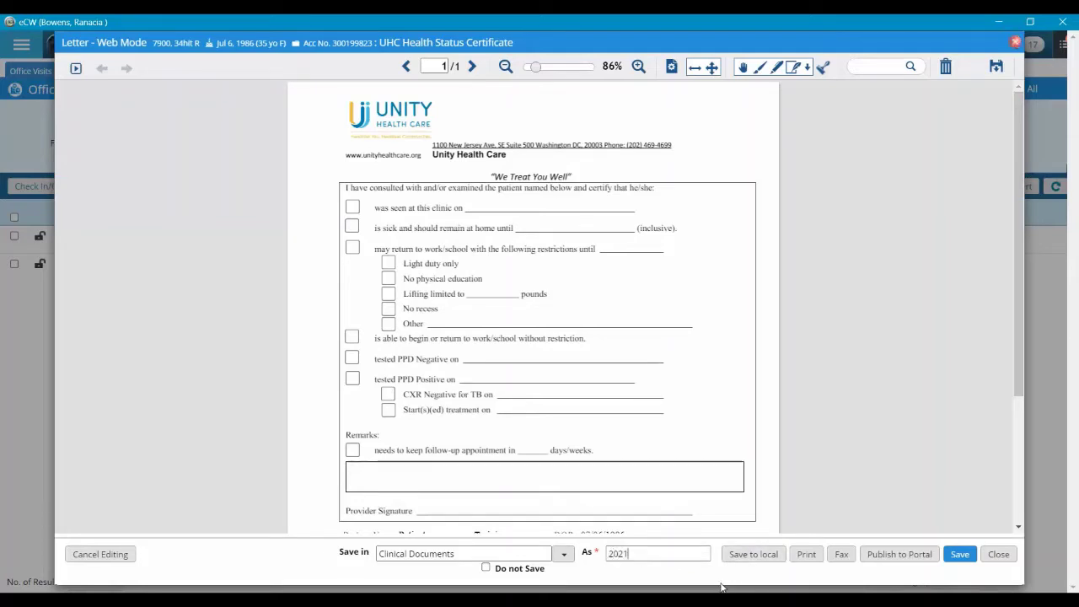
pyautogui.write('-08-06')
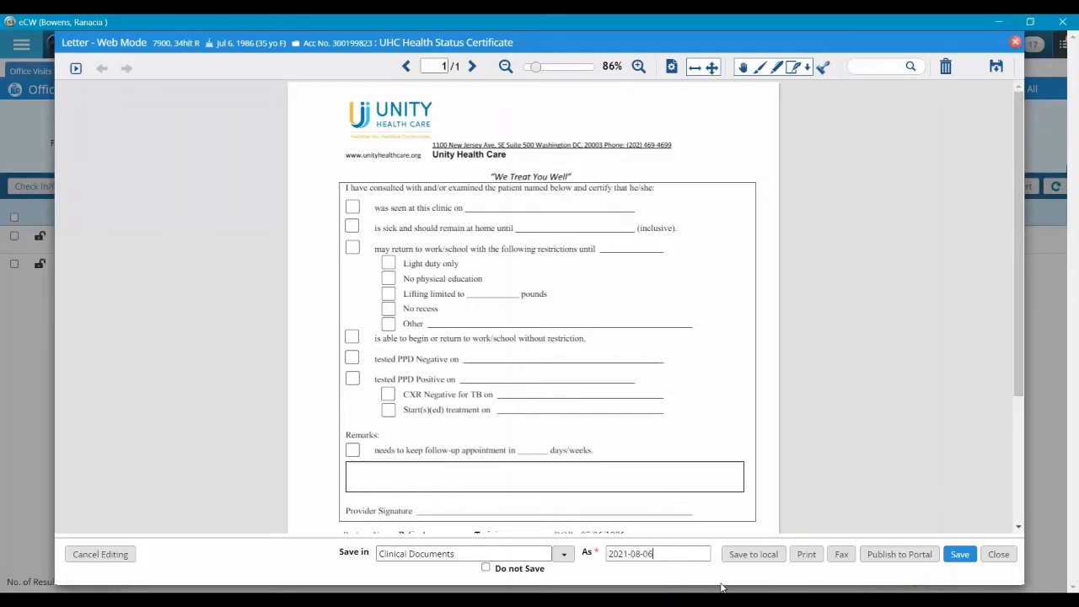
pyautogui.write(' Health Stau')
pyautogui.write('s Certif')
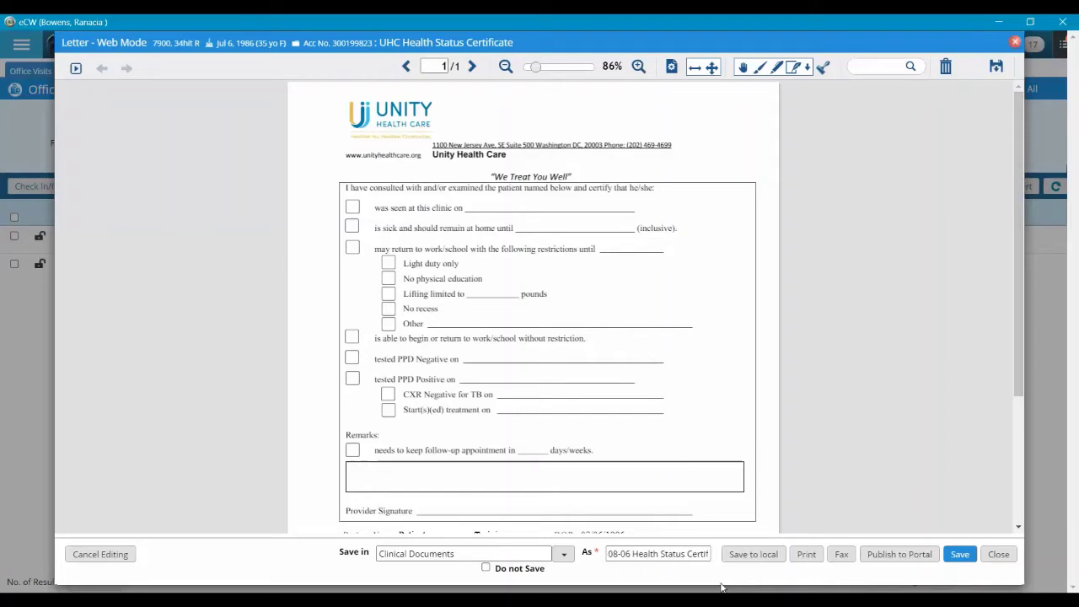
pyautogui.write('icate')
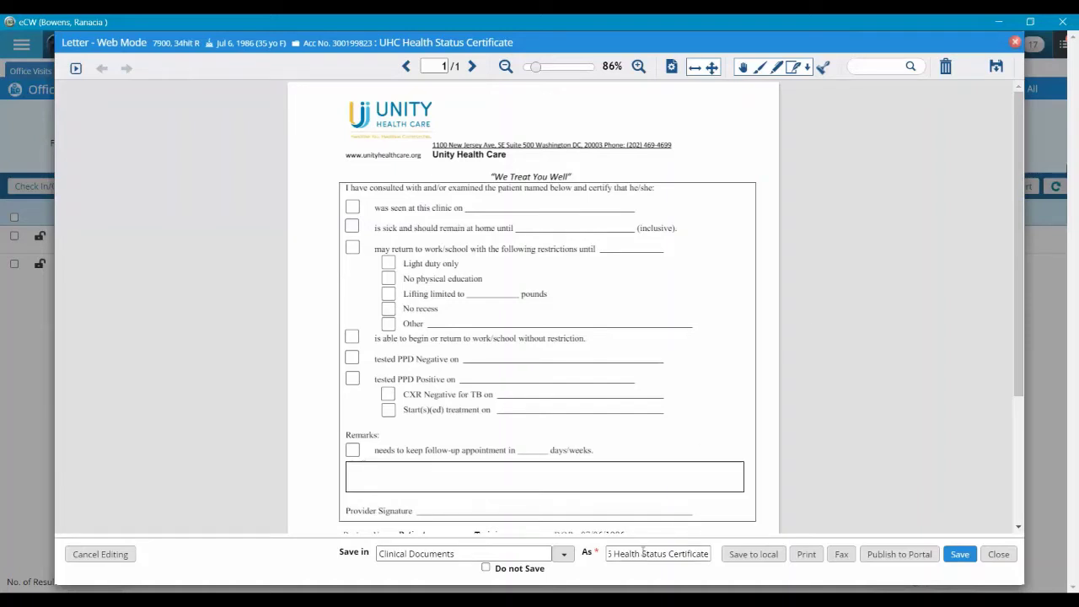
pyautogui.moveTo(642, 553); pyautogui.dragTo(616, 558)
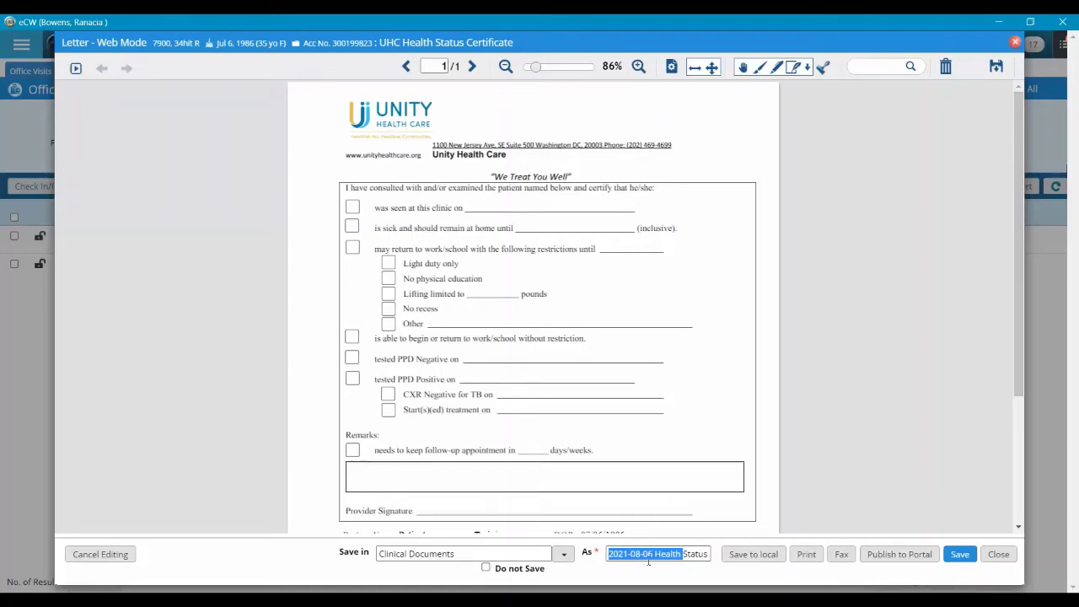
pyautogui.click(669, 573)
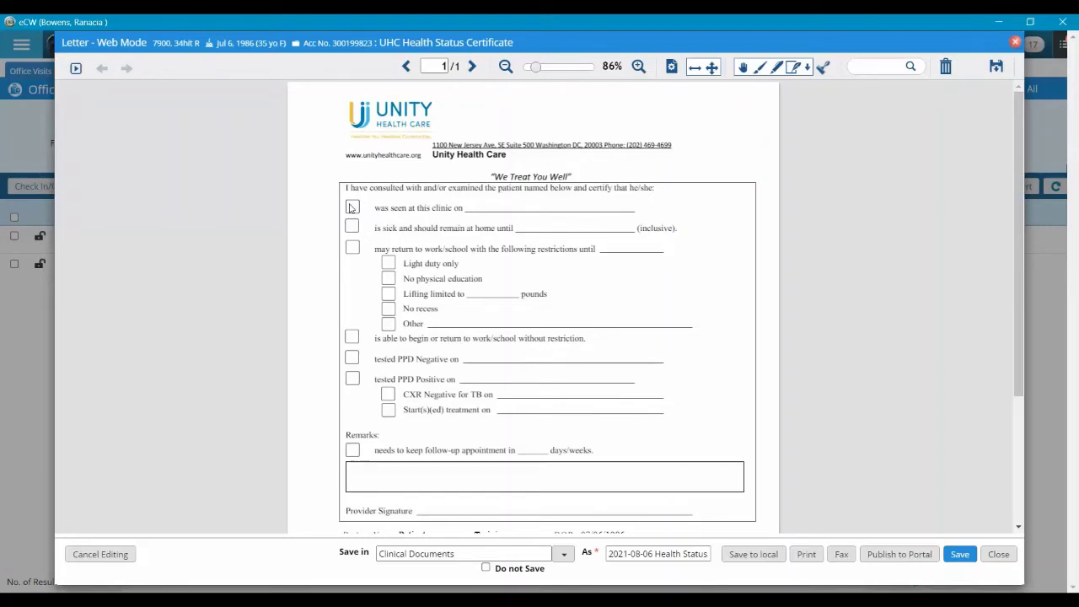
# Mark the patient as seen at this clinic on 08/06/2021
pyautogui.click(489, 207)
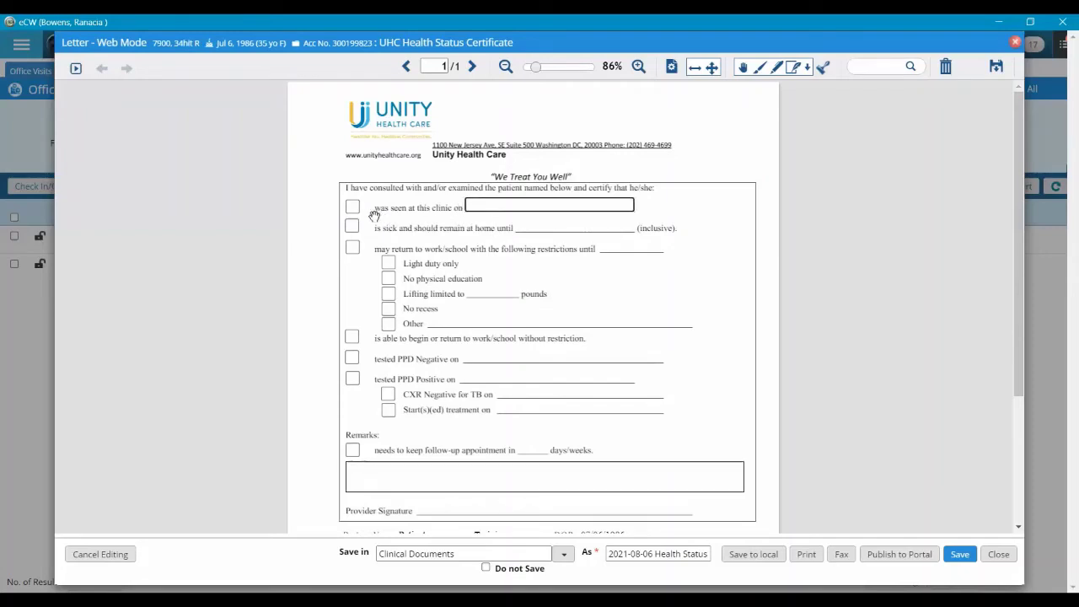
pyautogui.click(381, 213)
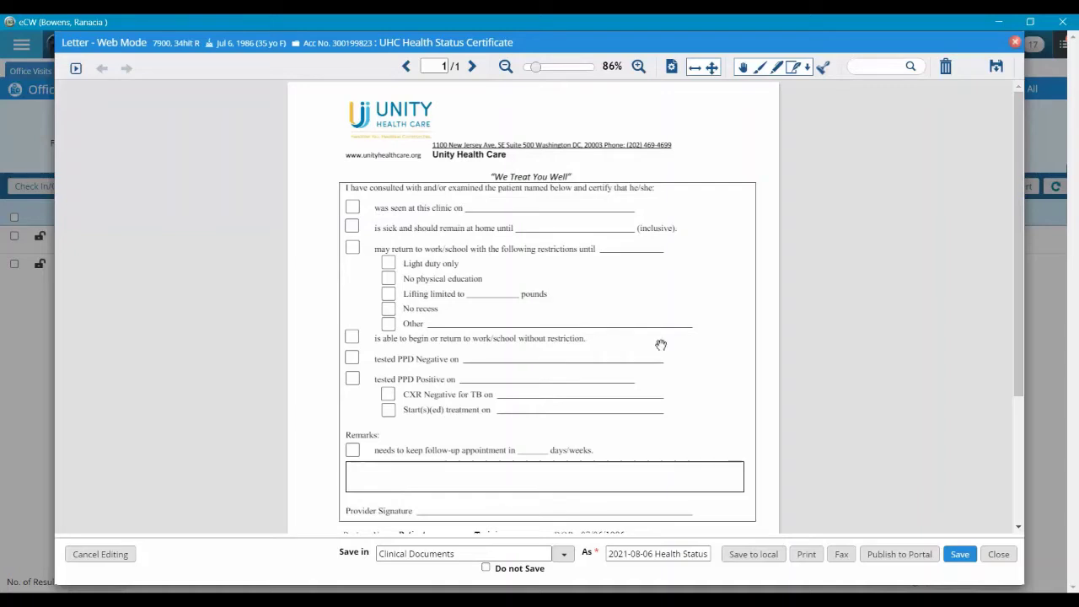
pyautogui.click(352, 208)
pyautogui.click(484, 205)
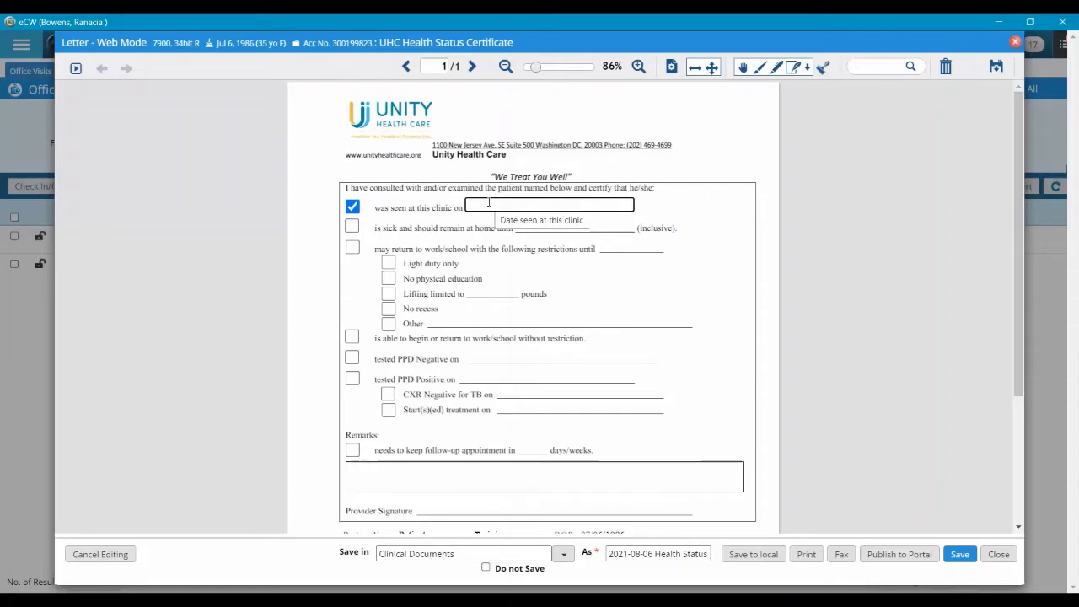
pyautogui.write('08')
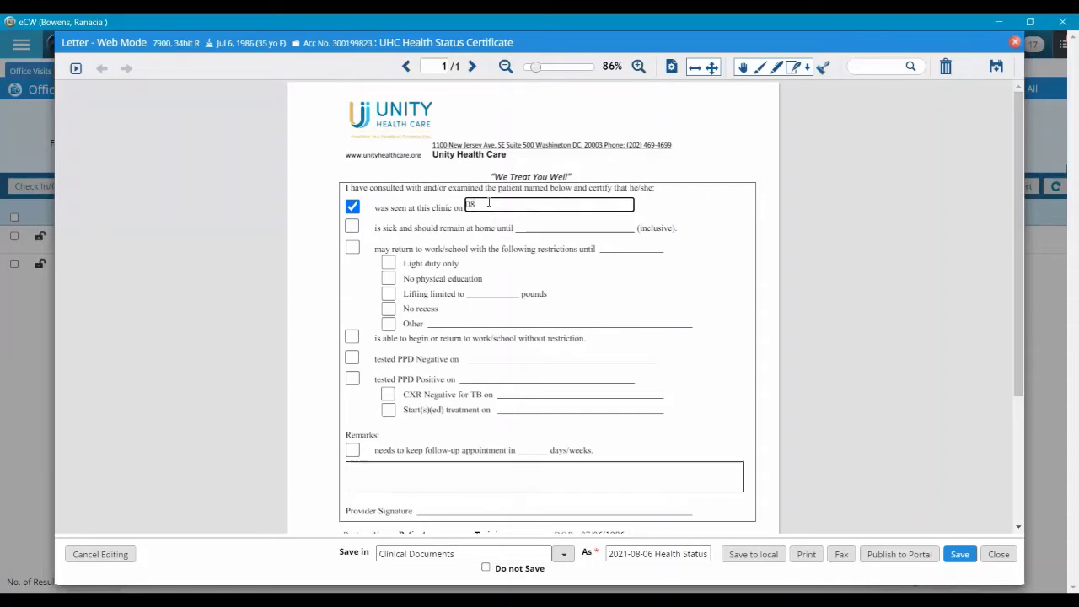
pyautogui.write('/06/2021')
pyautogui.click(345, 339)
# Tick return to work/school without restriction and add the follow-up care and leave allocation remark
pyautogui.click(351, 338)
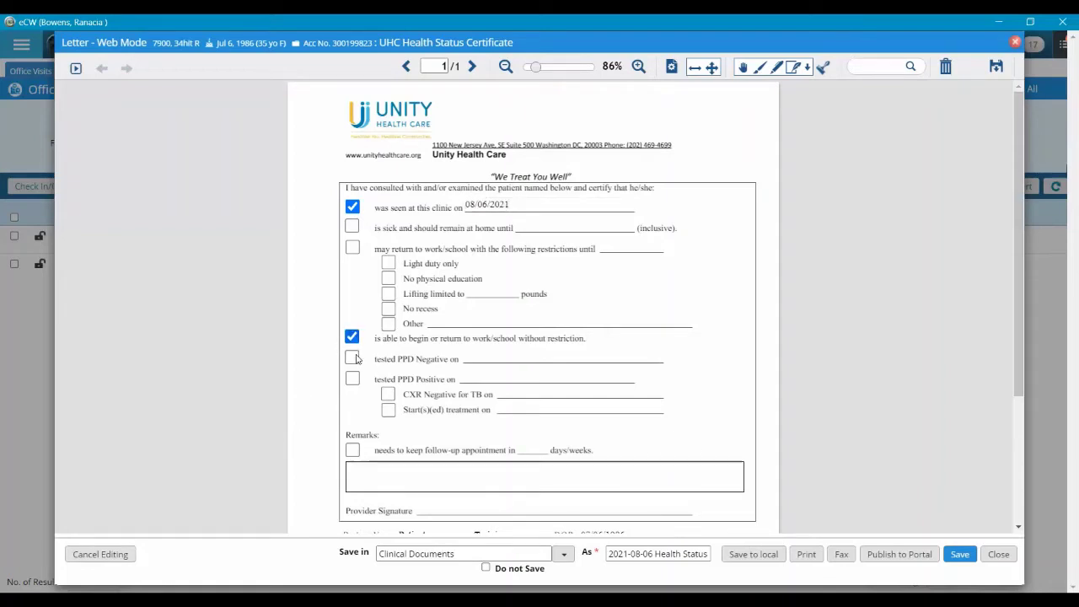
pyautogui.click(352, 477)
pyautogui.write('Pati')
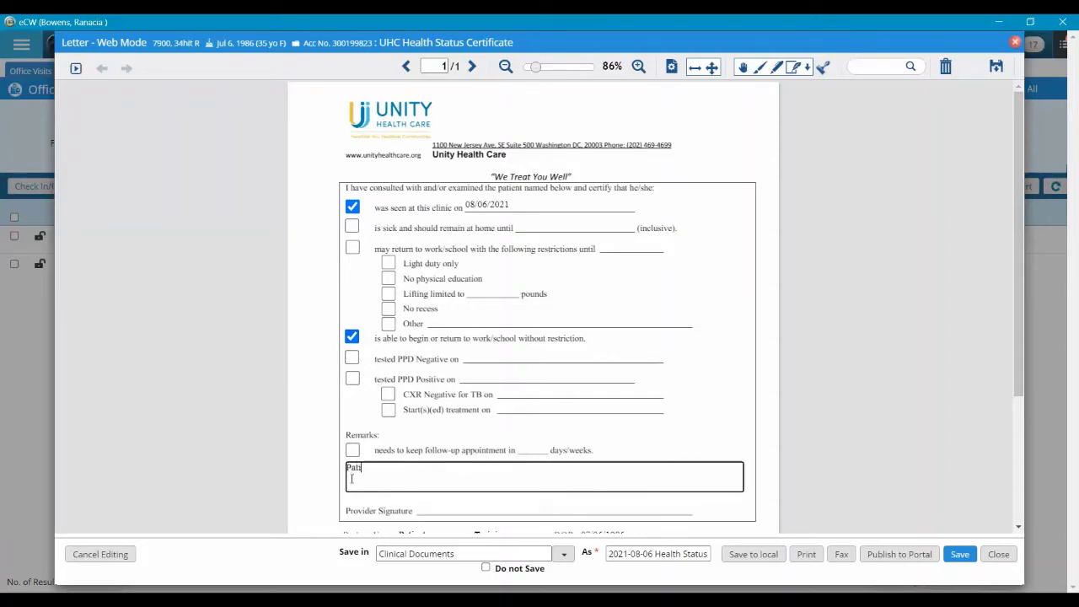
pyautogui.write('ent will nee')
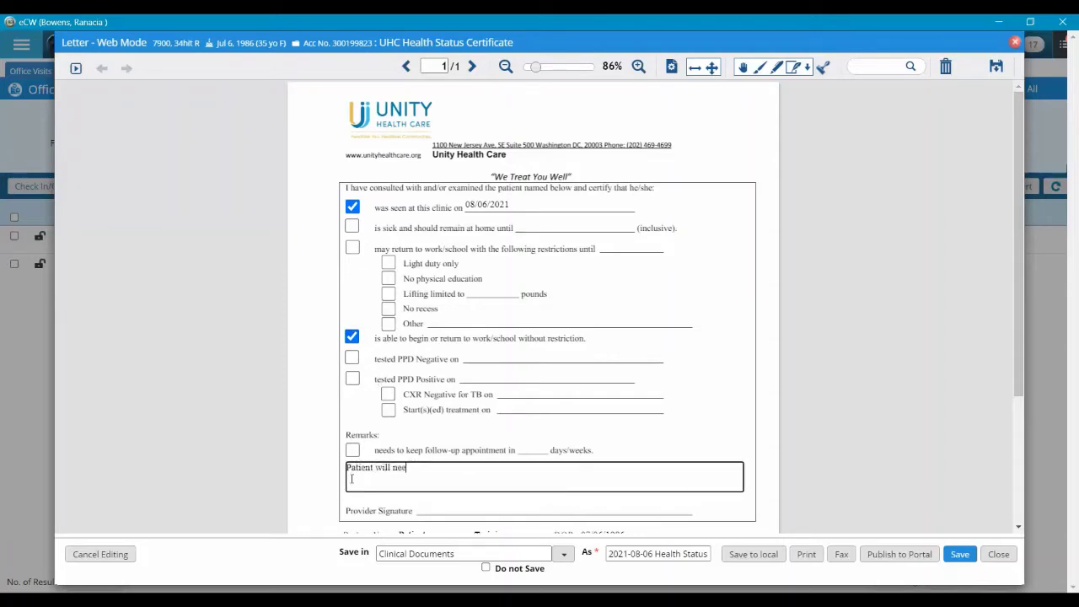
pyautogui.write('d additi')
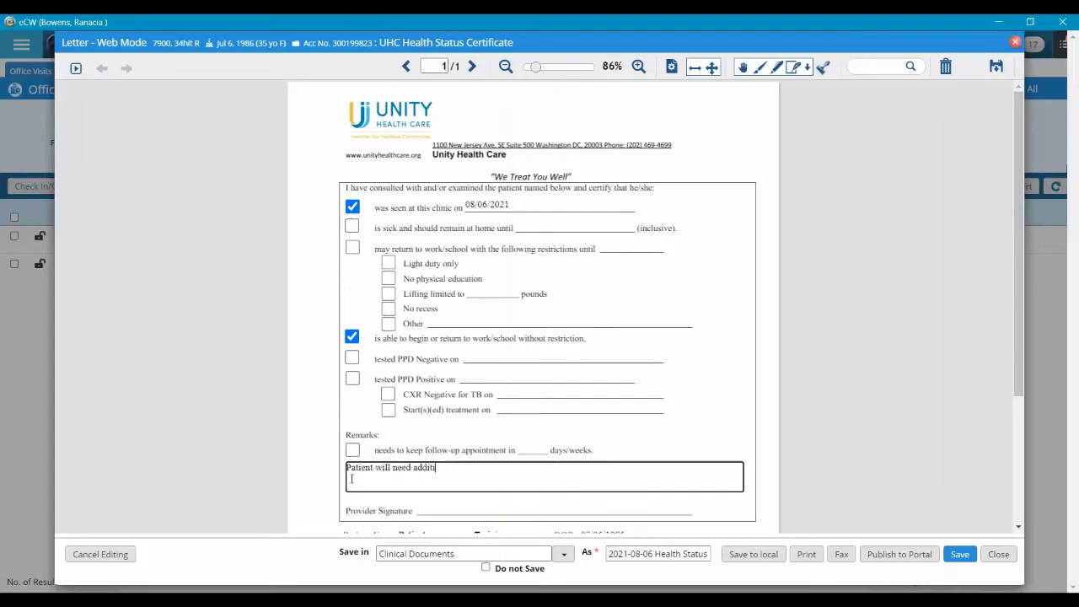
pyautogui.write('onal follow up care; plea')
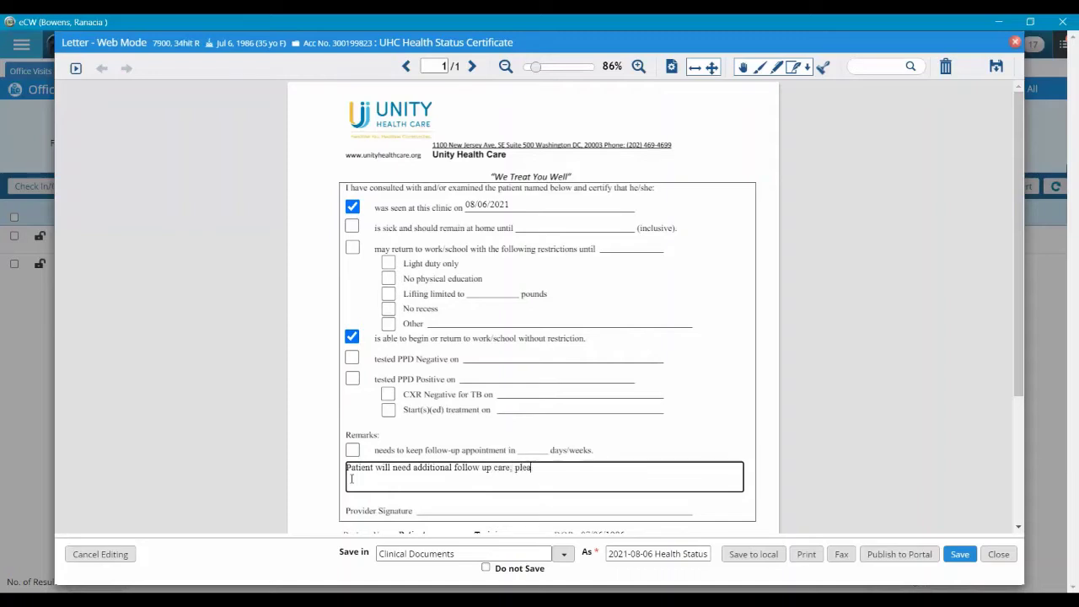
pyautogui.write('se provide appropriate lea')
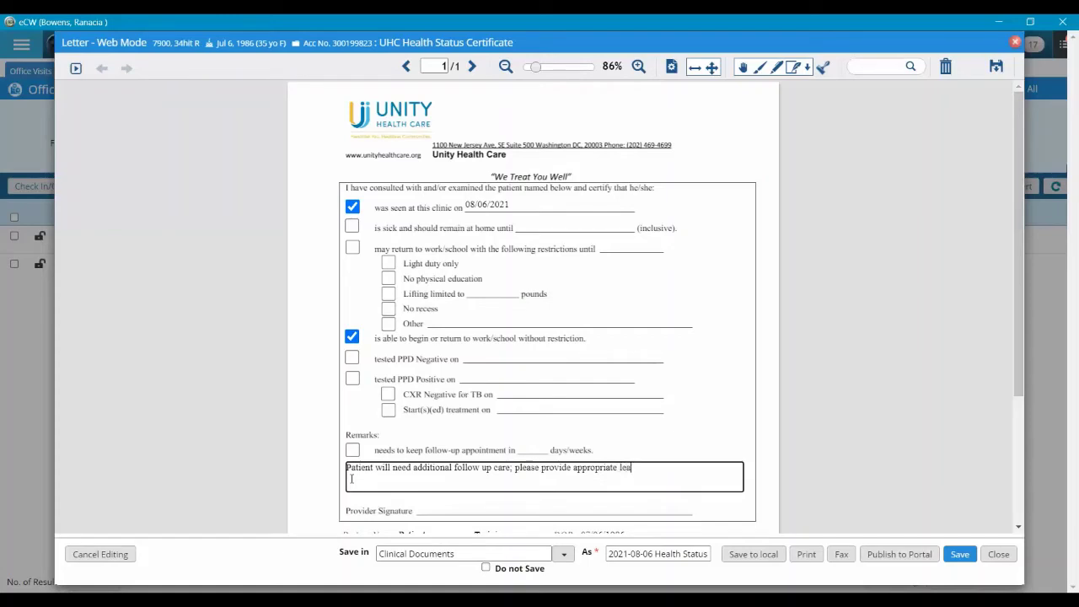
pyautogui.write('ve allocation, etc.')
# Enter the provider's name in the Provider Signature field, correcting the surname typo
pyautogui.scroll(-2, 765, 472)
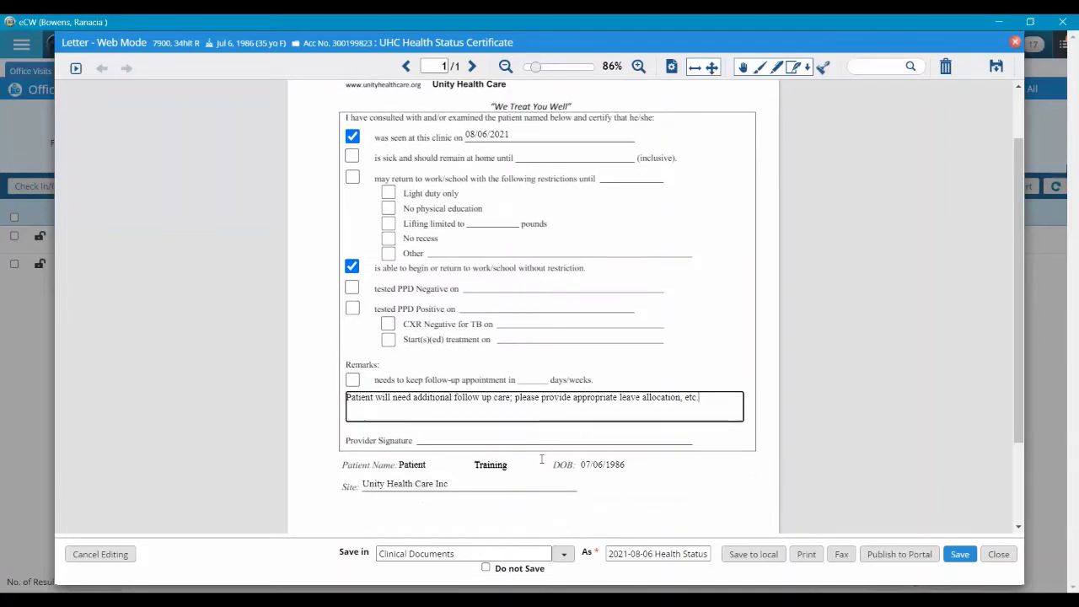
pyautogui.click(438, 434)
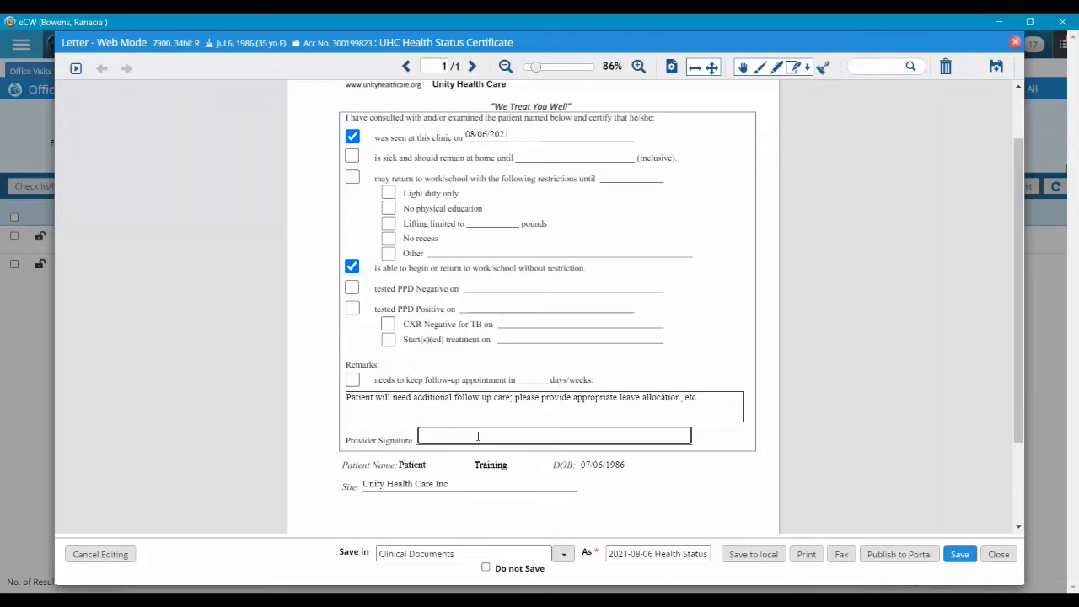
# Draw a freehand pen signature and move the stroke onto the Provider Signature line
pyautogui.click(759, 69)
pyautogui.click(504, 428)
pyautogui.moveTo(454, 452); pyautogui.dragTo(584, 453)
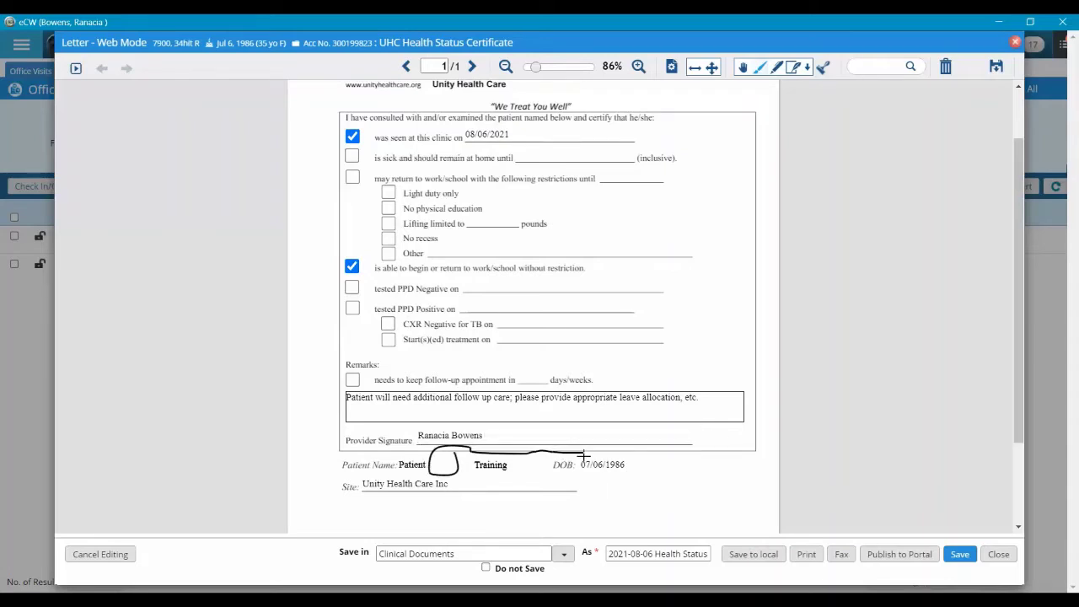
pyautogui.click(435, 444)
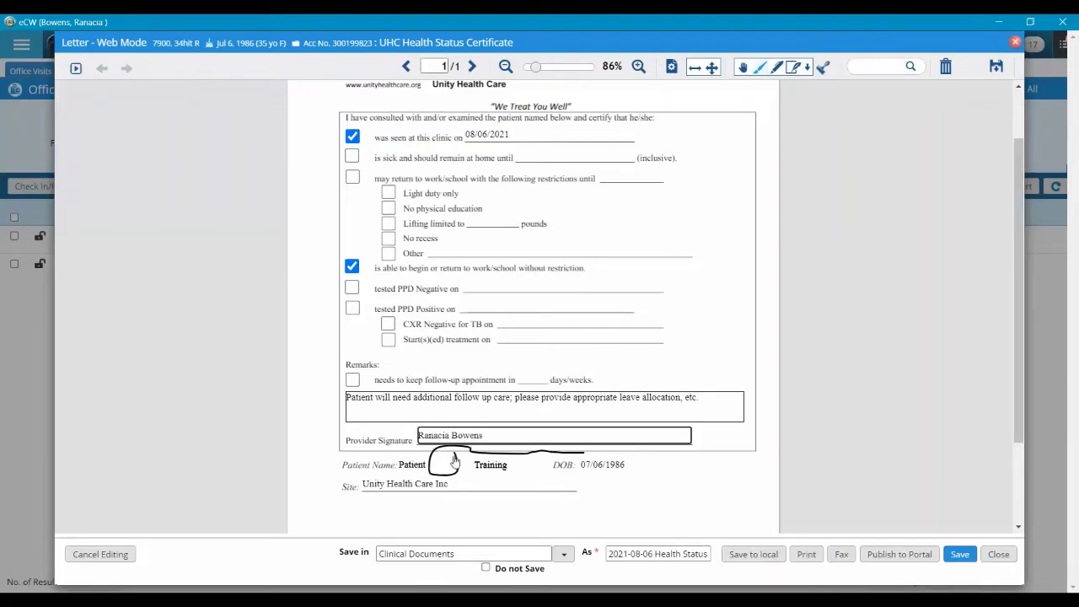
pyautogui.click(451, 478)
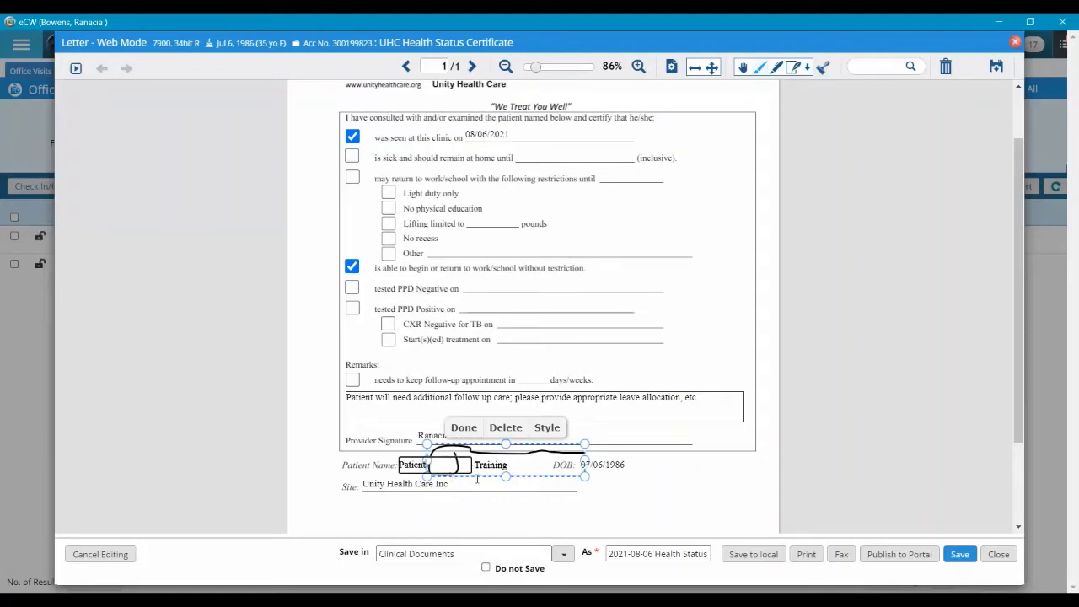
pyautogui.moveTo(477, 479); pyautogui.dragTo(539, 457)
pyautogui.click(520, 410)
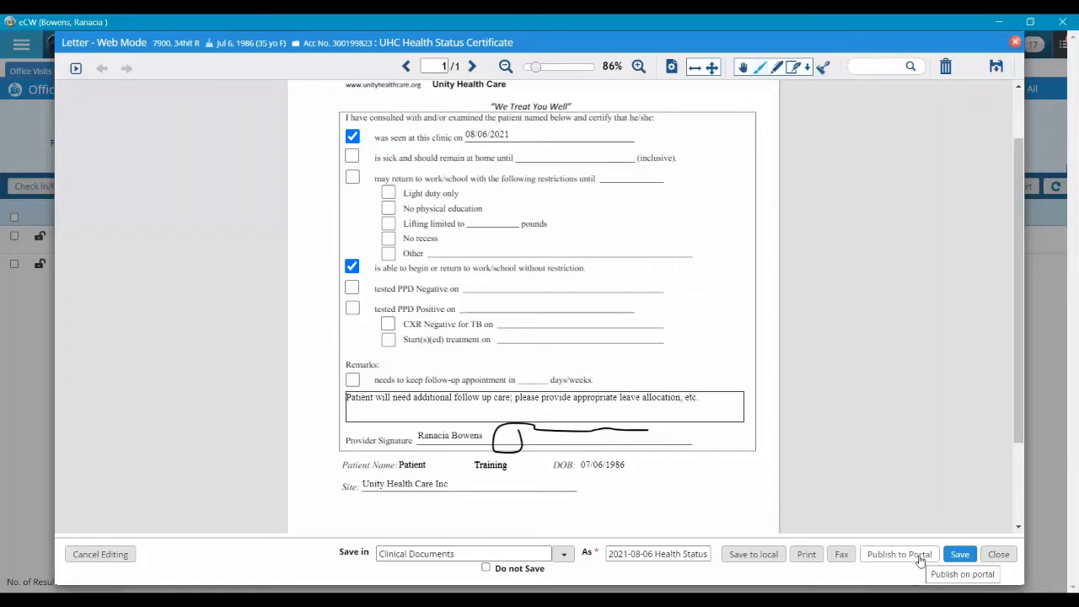
# Send the signed UHC Health Status Certificate letter to the patient portal
pyautogui.click(920, 560)
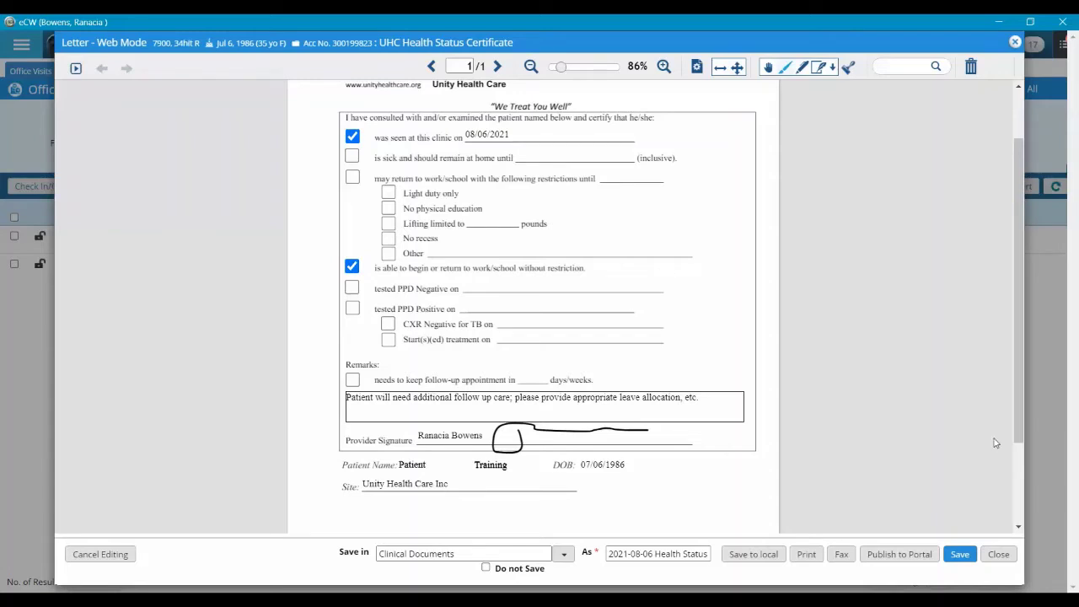
# Close the signed letter and start a Letter – Plug-in Mode from the Patient Hub
pyautogui.click(998, 554)
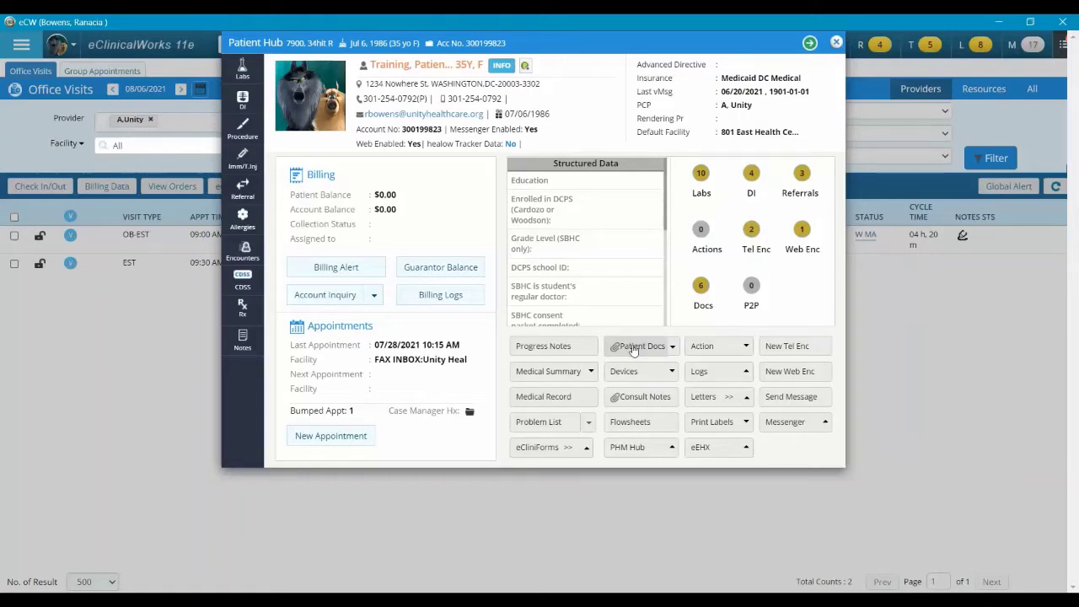
pyautogui.click(747, 400)
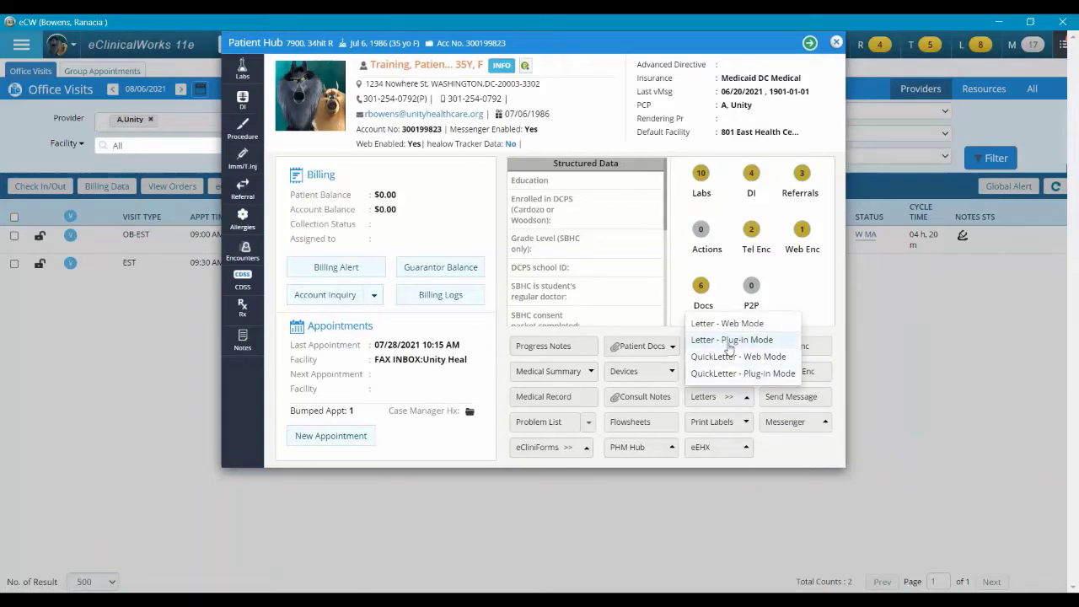
pyautogui.click(730, 342)
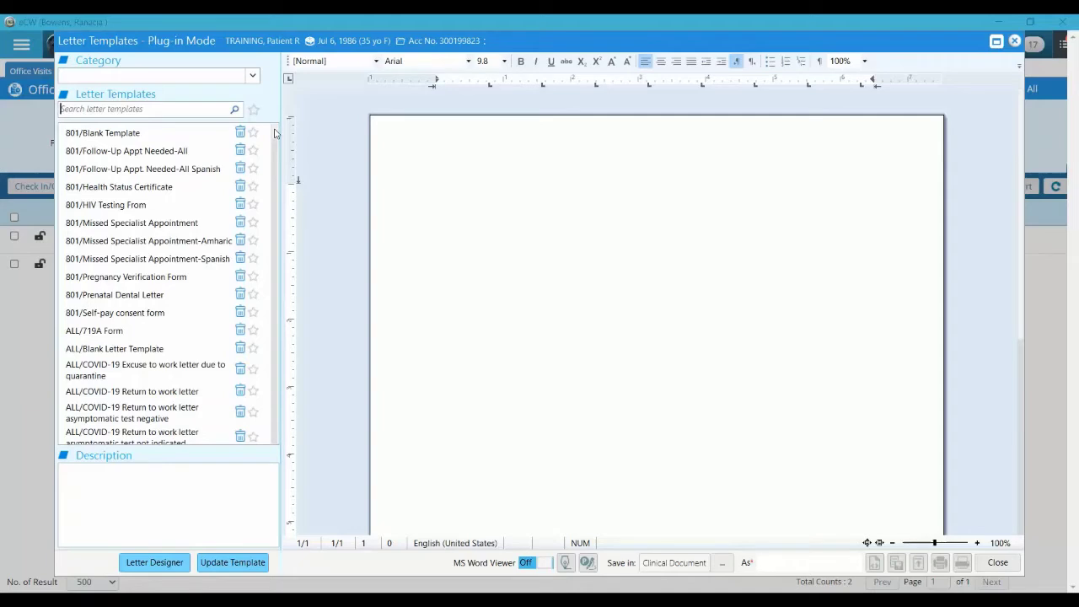
# Scroll the Plug-in Mode template list and load the ALL/Health Status Certificate template
pyautogui.scroll(-3, 274, 144)
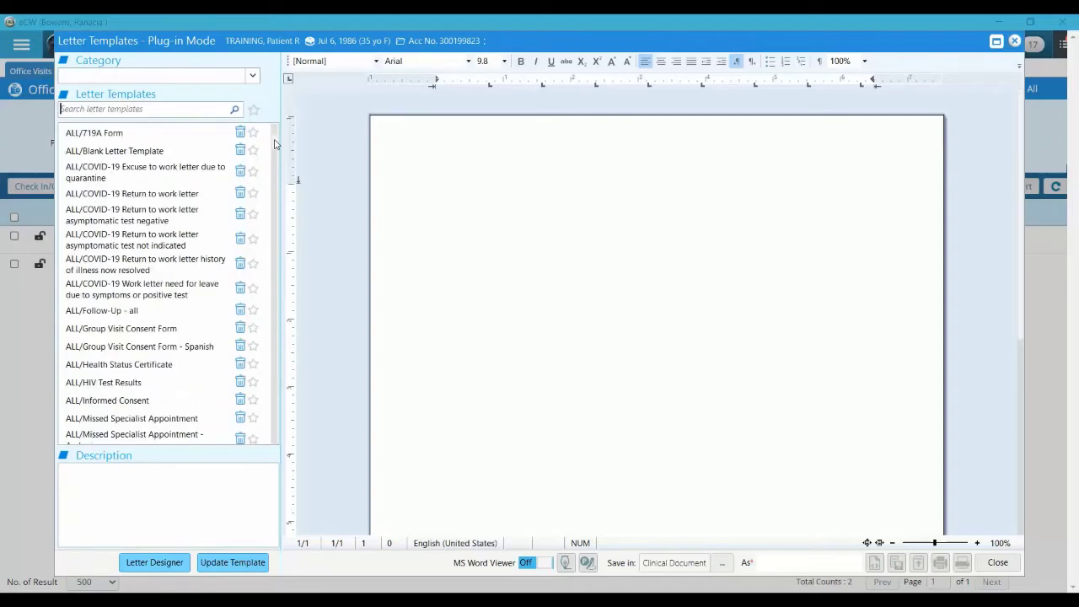
pyautogui.scroll(3, 274, 139)
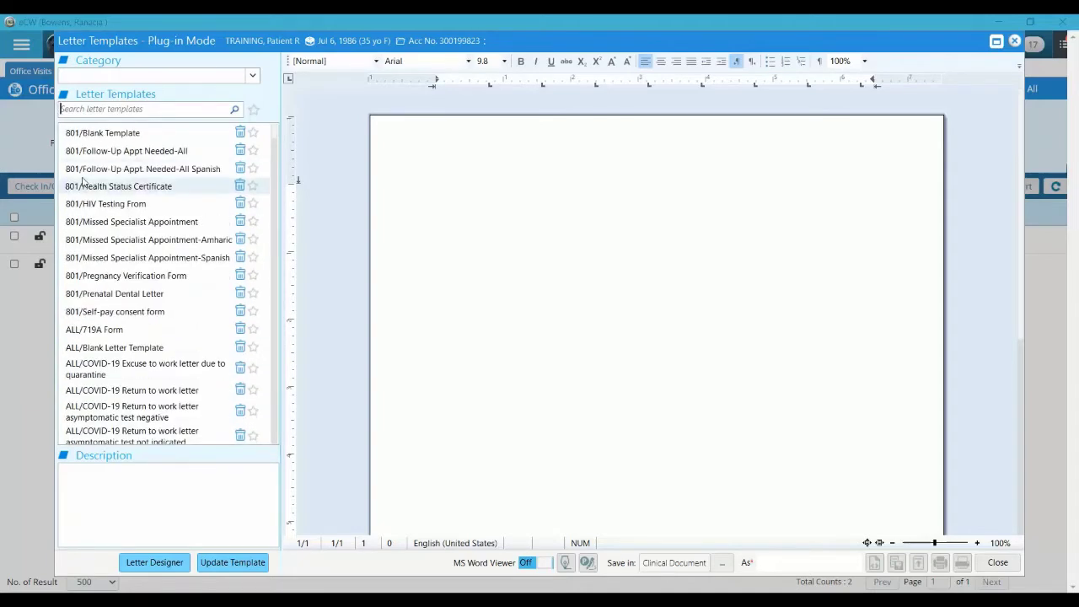
pyautogui.scroll(-5, 277, 160)
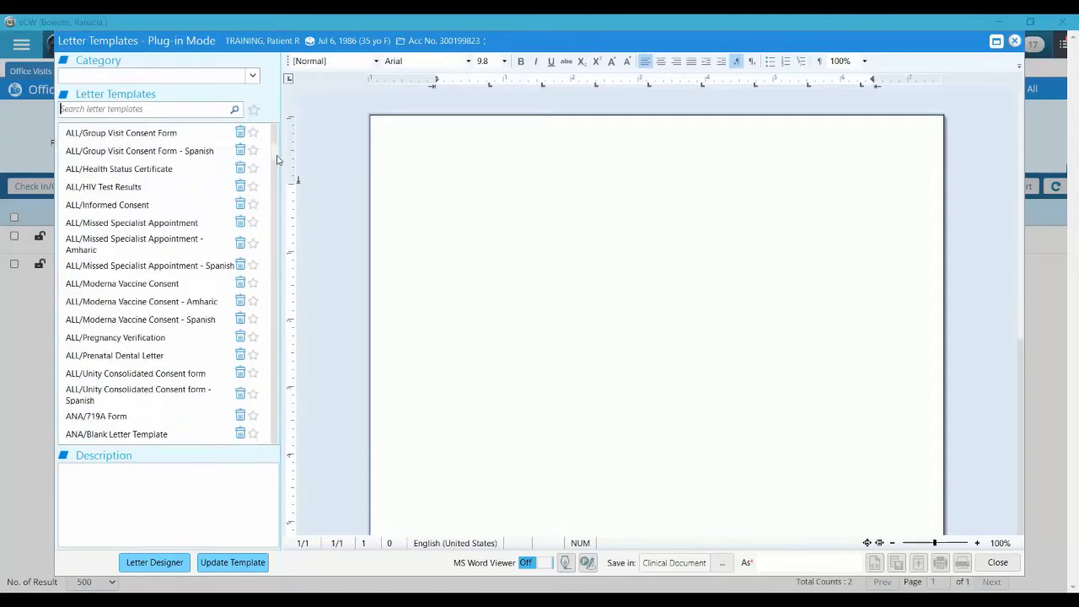
pyautogui.scroll(-3, 276, 160)
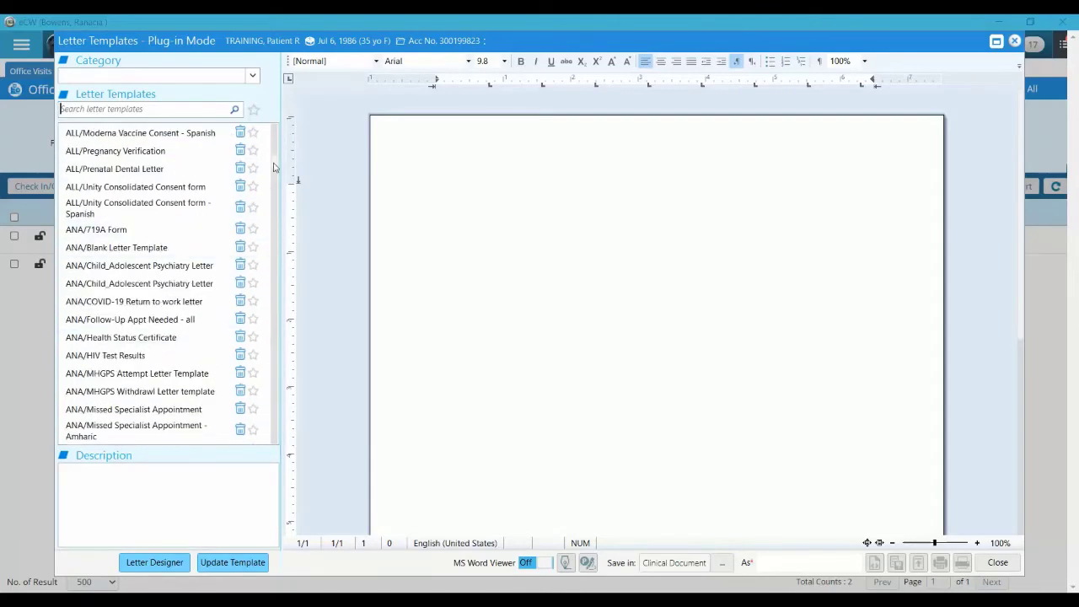
pyautogui.moveTo(274, 167); pyautogui.dragTo(276, 143)
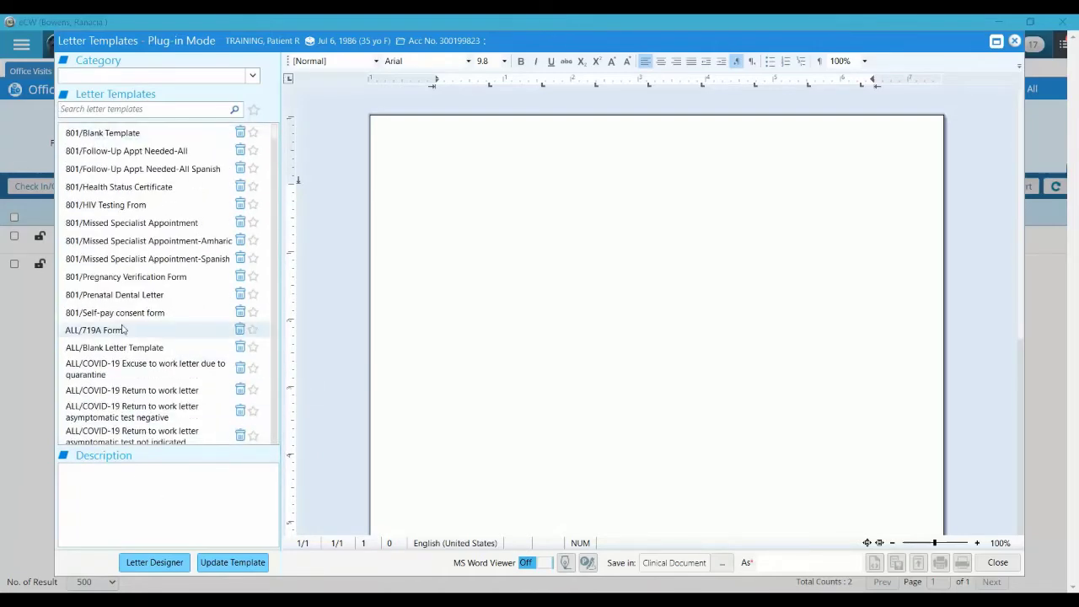
pyautogui.scroll(-1, 123, 330)
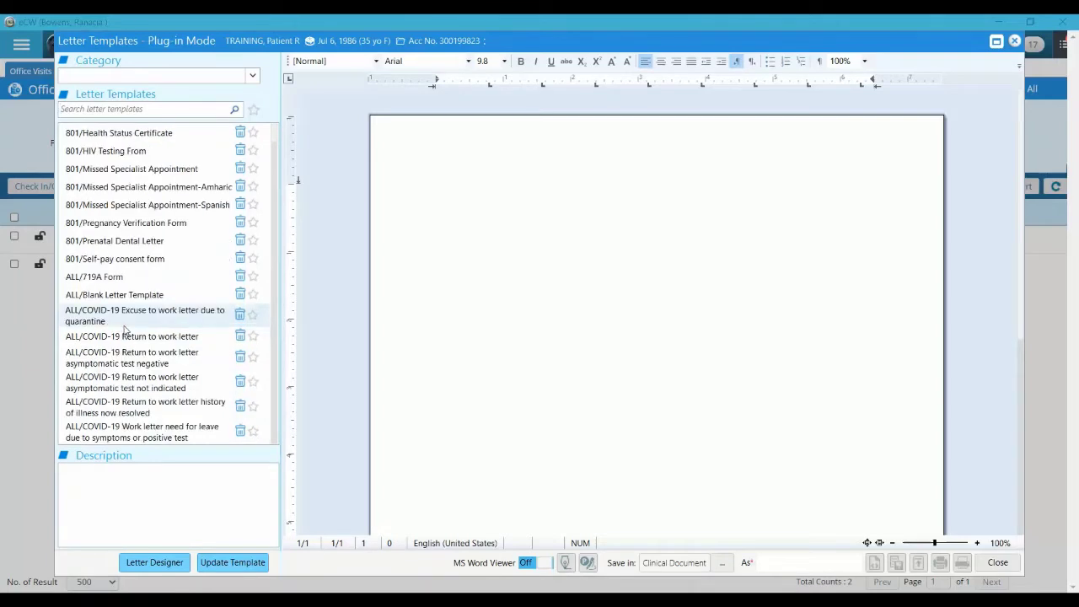
pyautogui.scroll(-2, 123, 330)
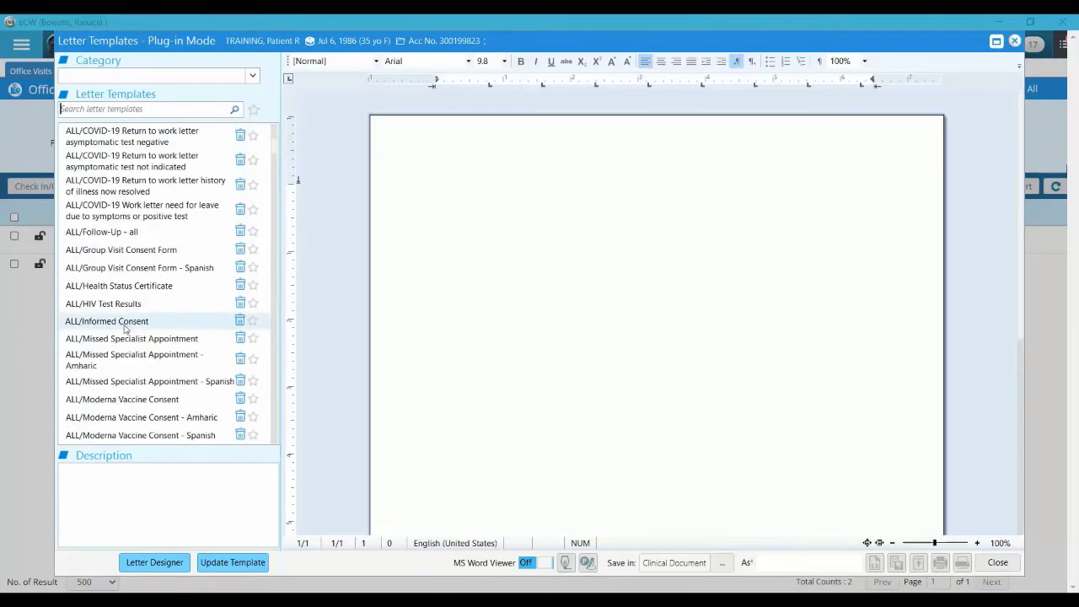
pyautogui.click(102, 287)
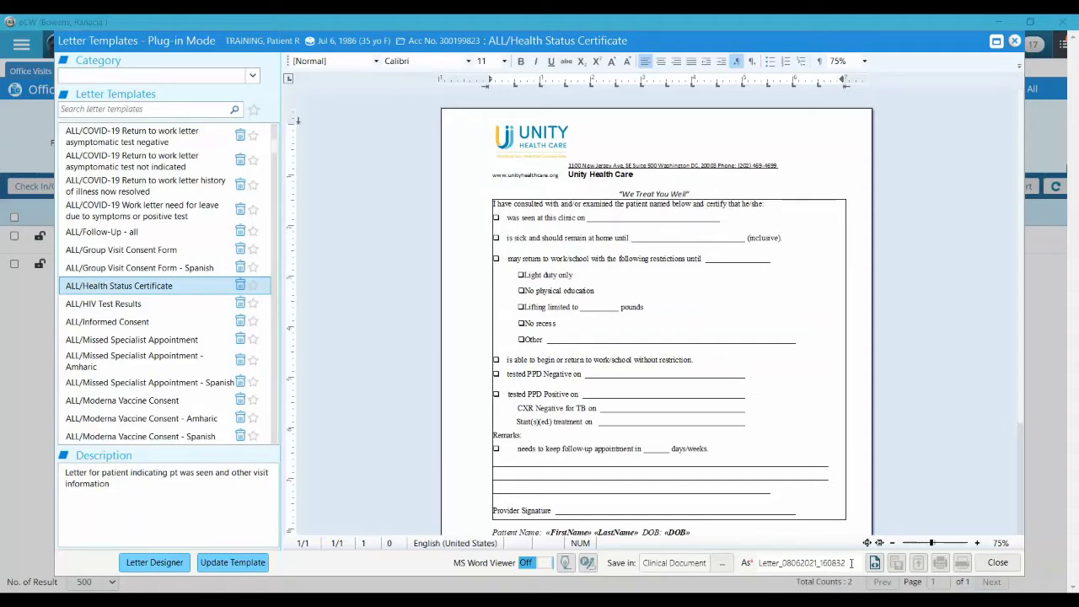
# Rename the letter '2021-08-06 Health Status Certificate' and run it to fill in the patient's details
pyautogui.doubleClick(836, 563)
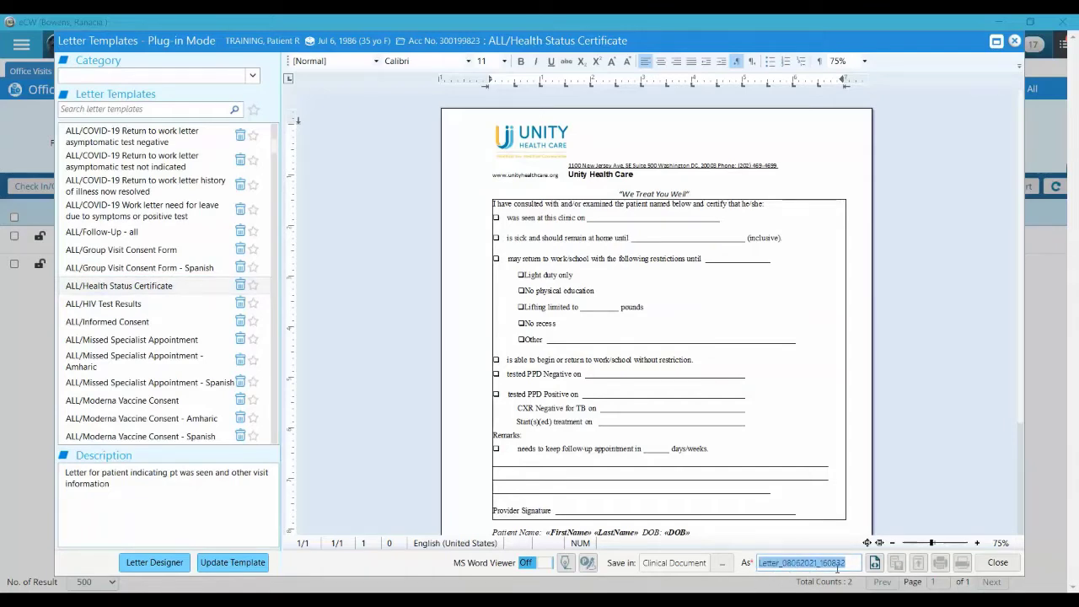
pyautogui.write('202')
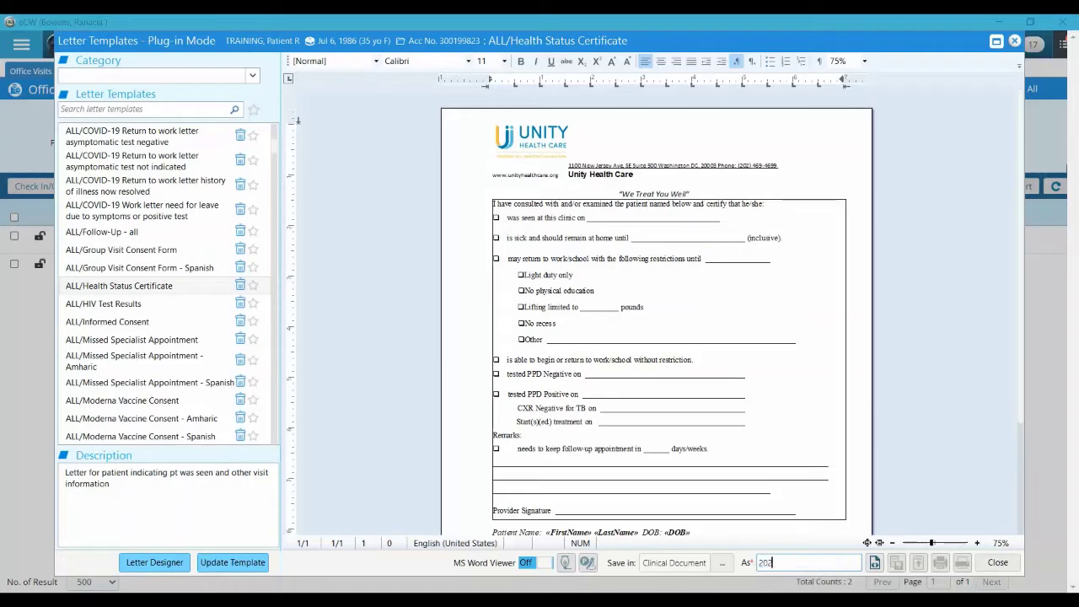
pyautogui.write('1-08-')
pyautogui.write('06')
pyautogui.write(' Health C')
pyautogui.write('ertfica')
pyautogui.press('BackSpace')
pyautogui.press('BackSpace')
pyautogui.press('BackSpace')
pyautogui.press('BackSpace')
pyautogui.press('BackSpace')
pyautogui.press('BackSpace')
pyautogui.press('BackSpace')
pyautogui.press('BackSpace')
pyautogui.write('Status Certificate')
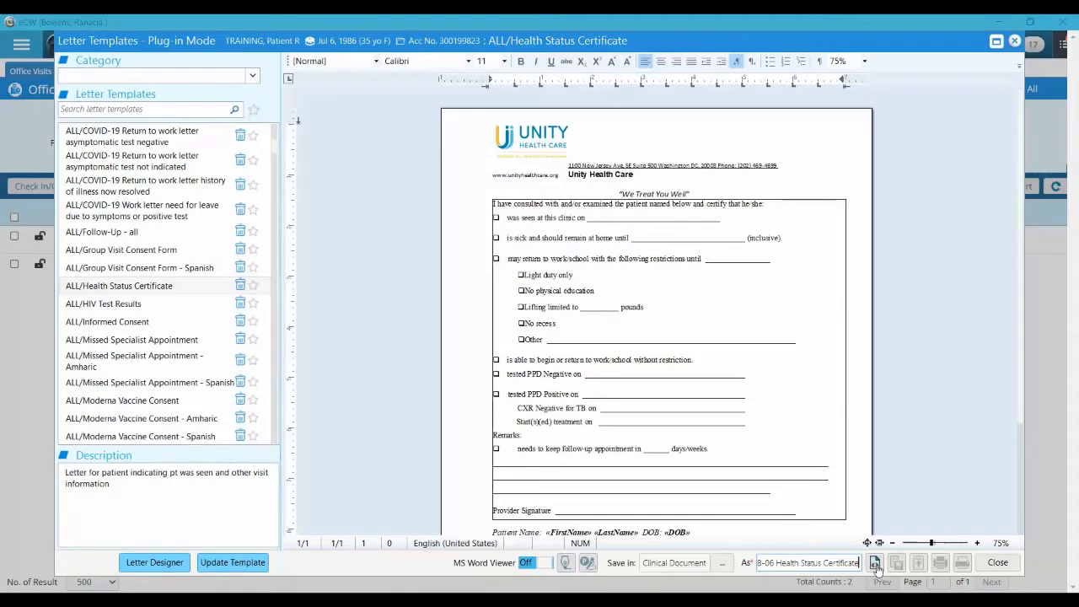
pyautogui.click(877, 566)
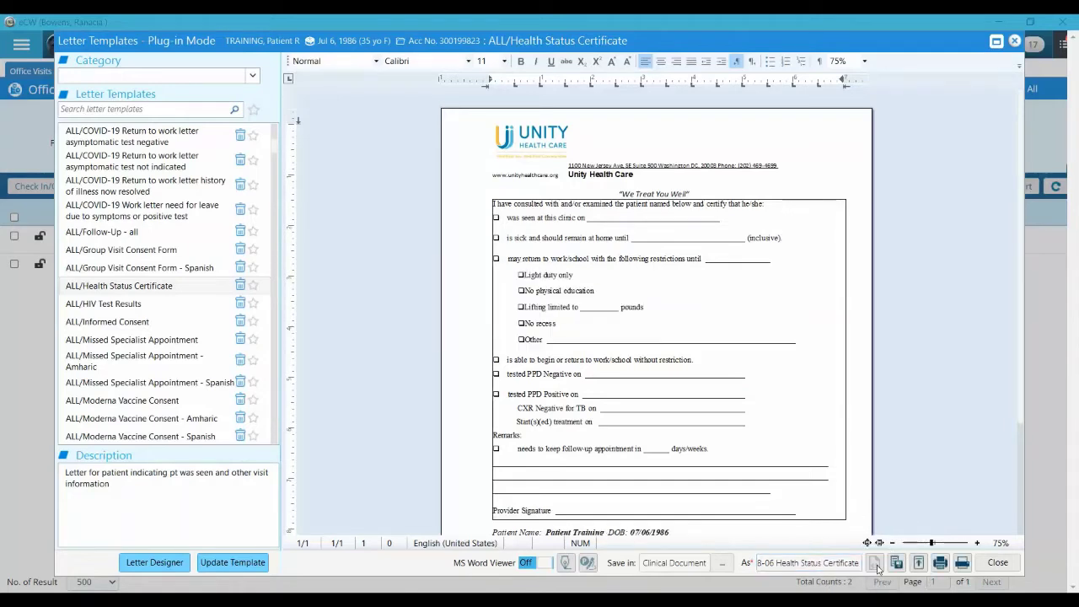
# Tick the was-seen-at-this-clinic box and enter the date 08/06/2021
pyautogui.scroll(-1, 867, 407)
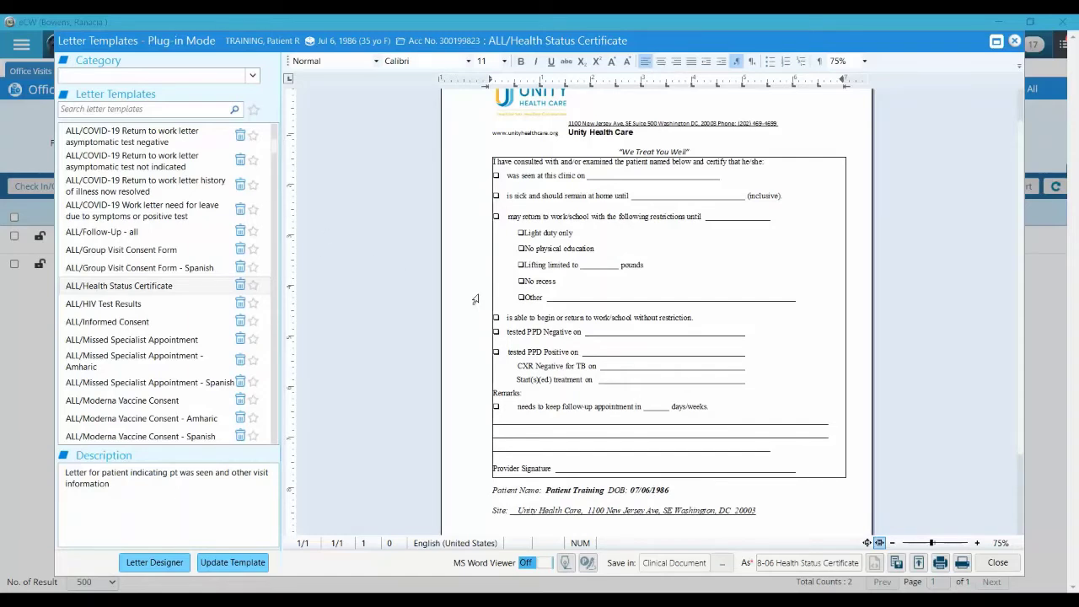
pyautogui.scroll(1, 825, 192)
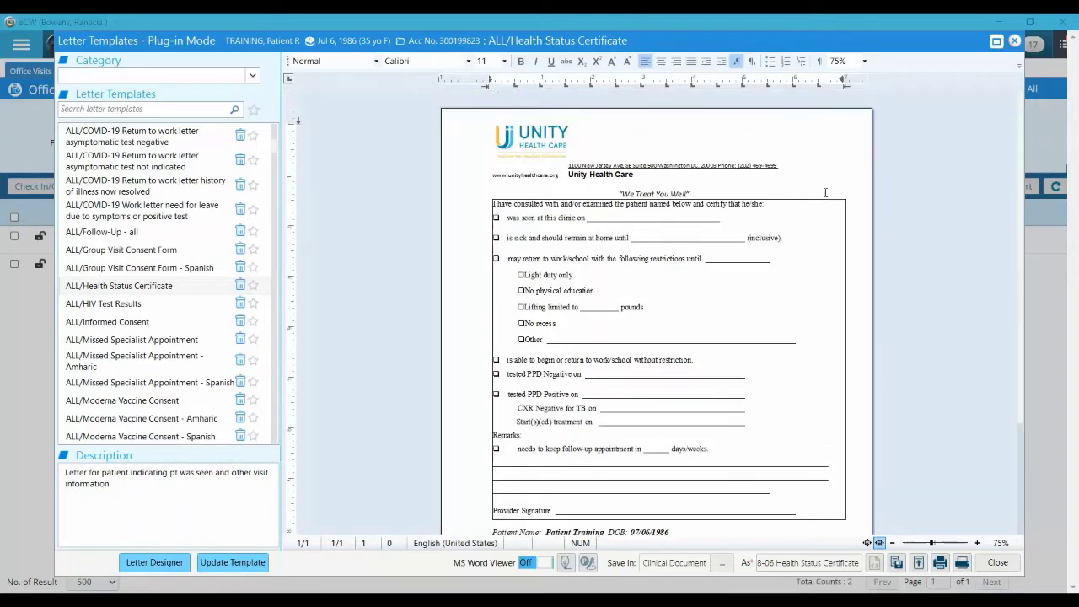
pyautogui.click(501, 217)
pyautogui.write('x')
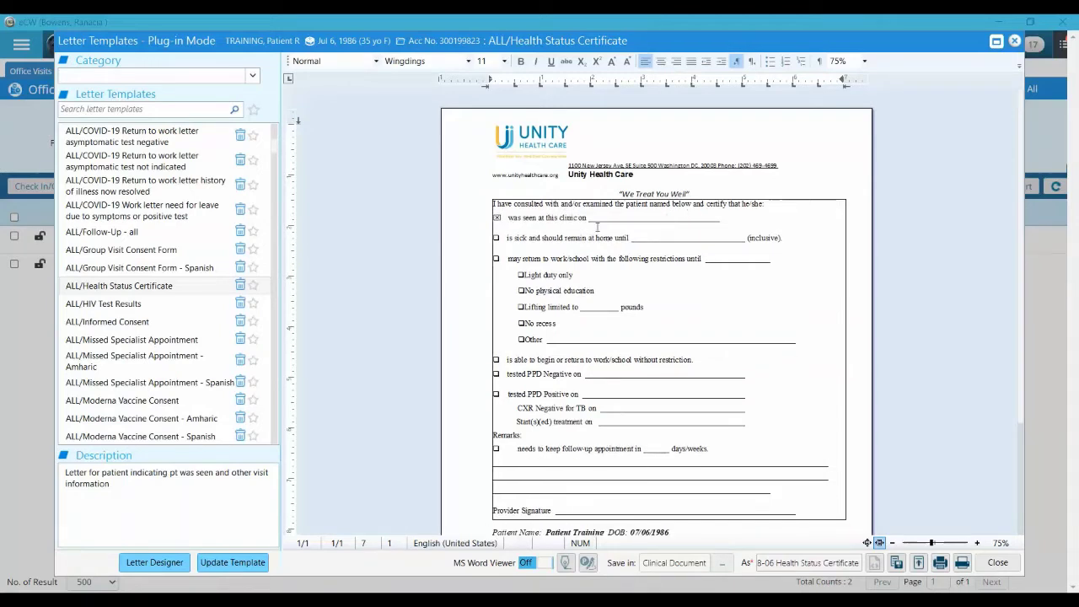
pyautogui.click(604, 219)
pyautogui.write('08/06/2021')
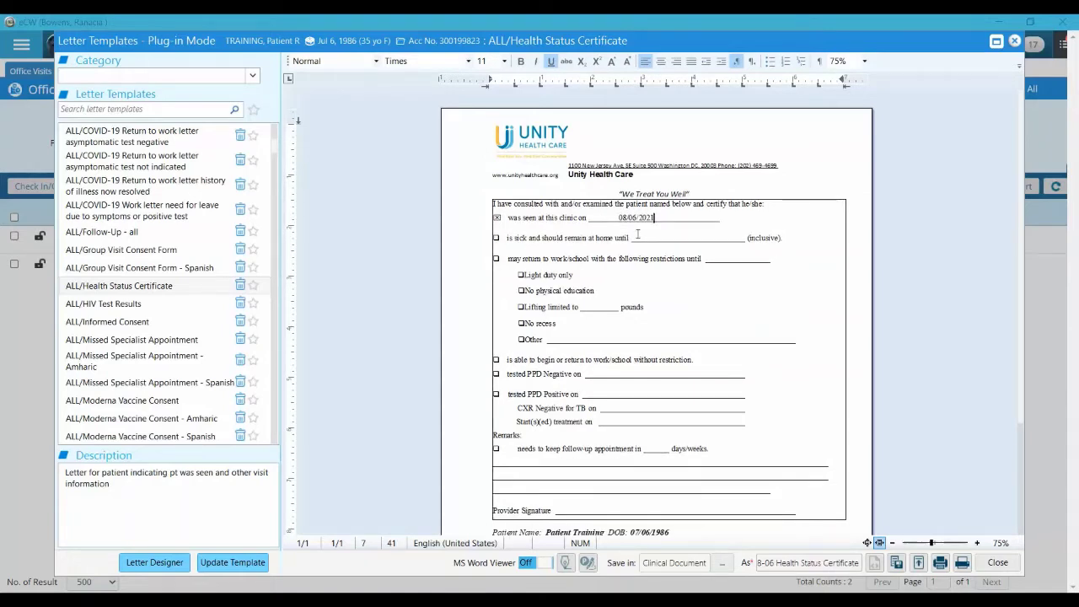
# Delete the unused 'is sick' line and enter restrictions until 08/10/2011 on the return line
pyautogui.click(598, 240)
pyautogui.moveTo(799, 239); pyautogui.dragTo(486, 246)
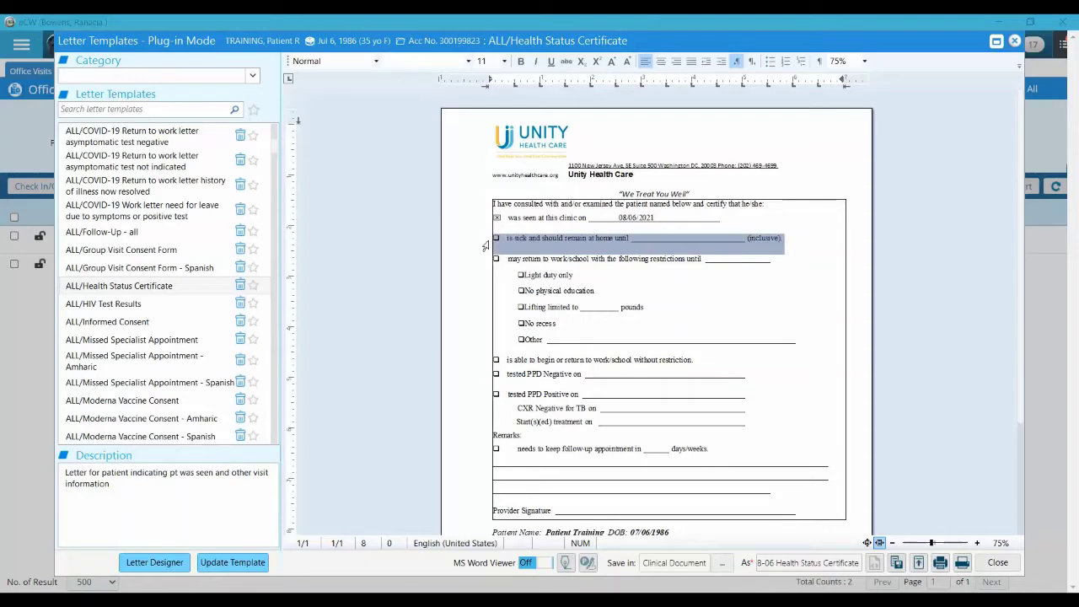
pyautogui.press('Delete')
pyautogui.press('Delete')
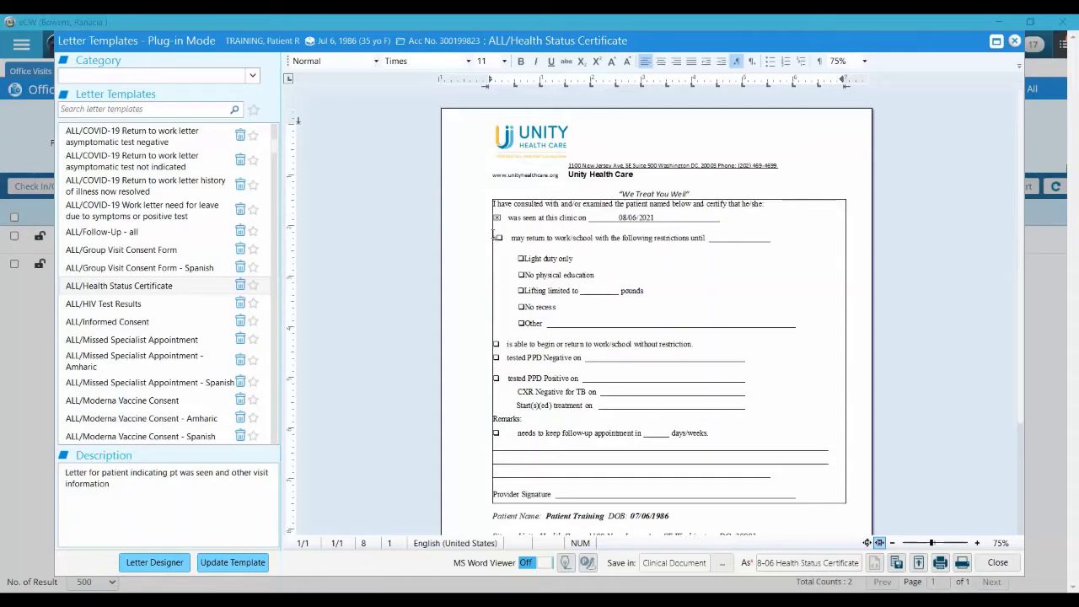
pyautogui.press('Delete')
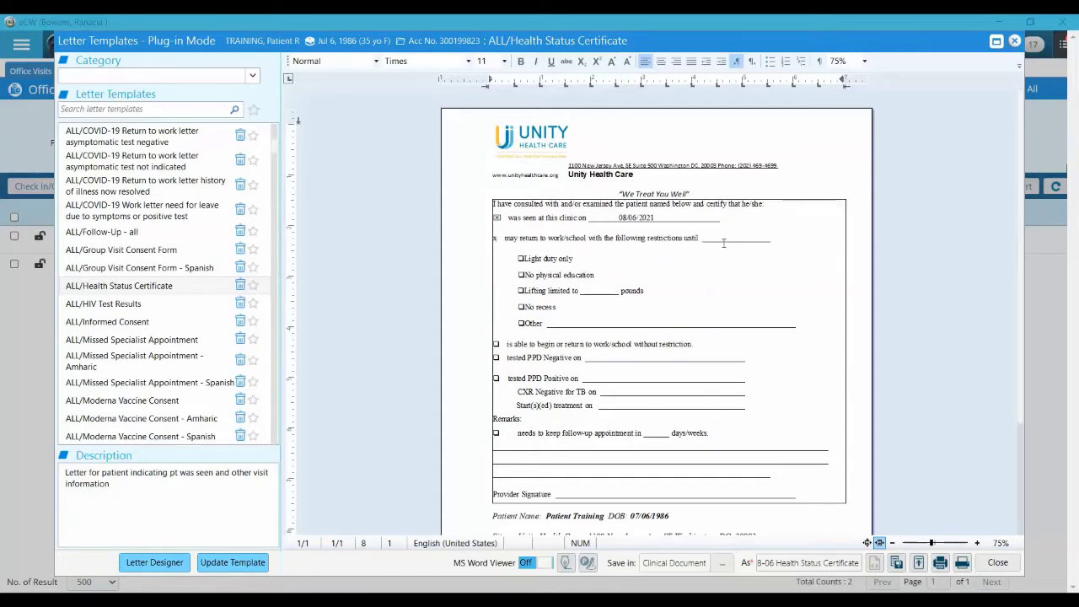
pyautogui.click(721, 240)
pyautogui.write('08/10/201')
pyautogui.write('1')
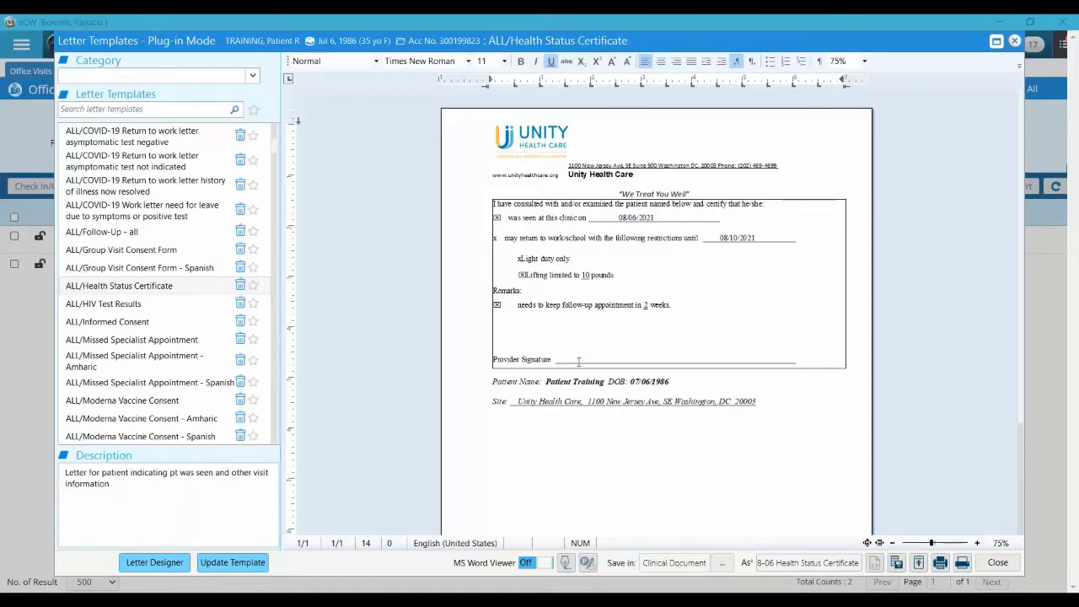
pyautogui.click(573, 358)
pyautogui.click(567, 565)
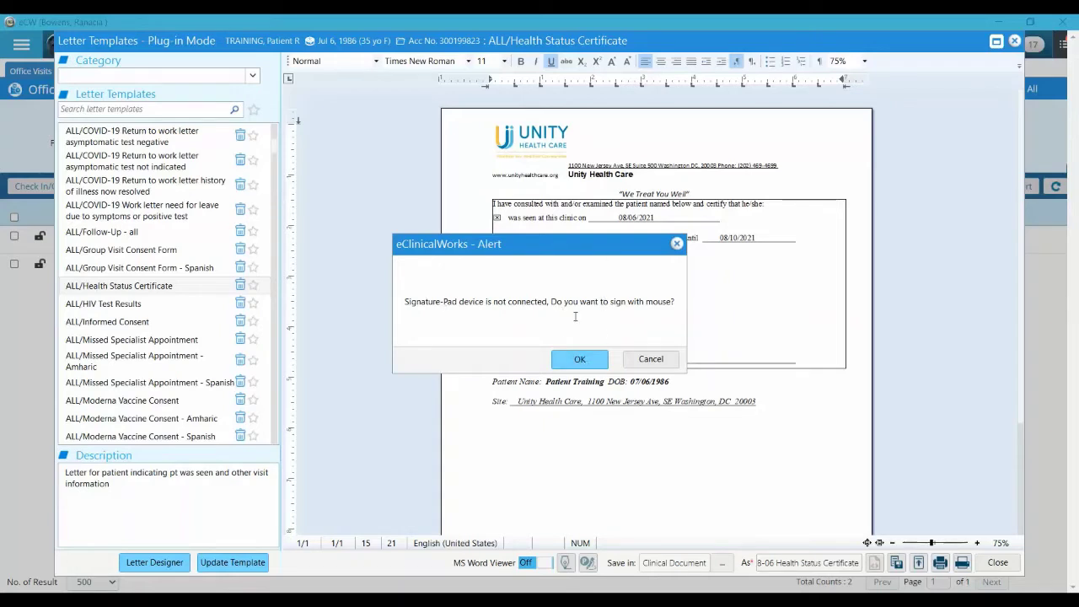
pyautogui.click(565, 363)
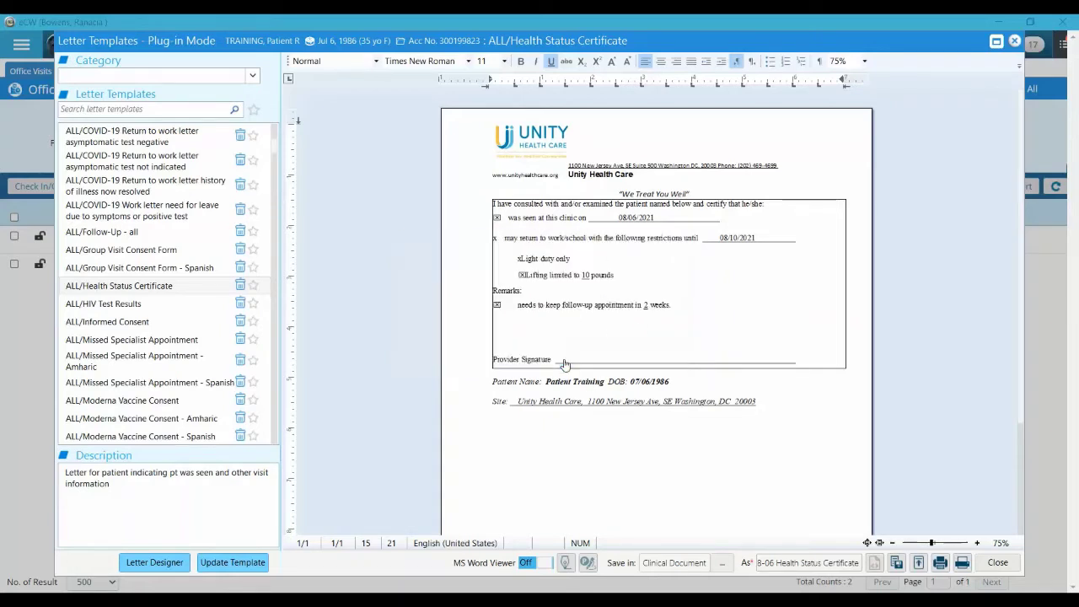
pyautogui.moveTo(446, 301)
pyautogui.mouseDown()
pyautogui.moveTo(457, 320)
pyautogui.moveTo(477, 286)
pyautogui.moveTo(675, 291)
pyautogui.mouseUp()
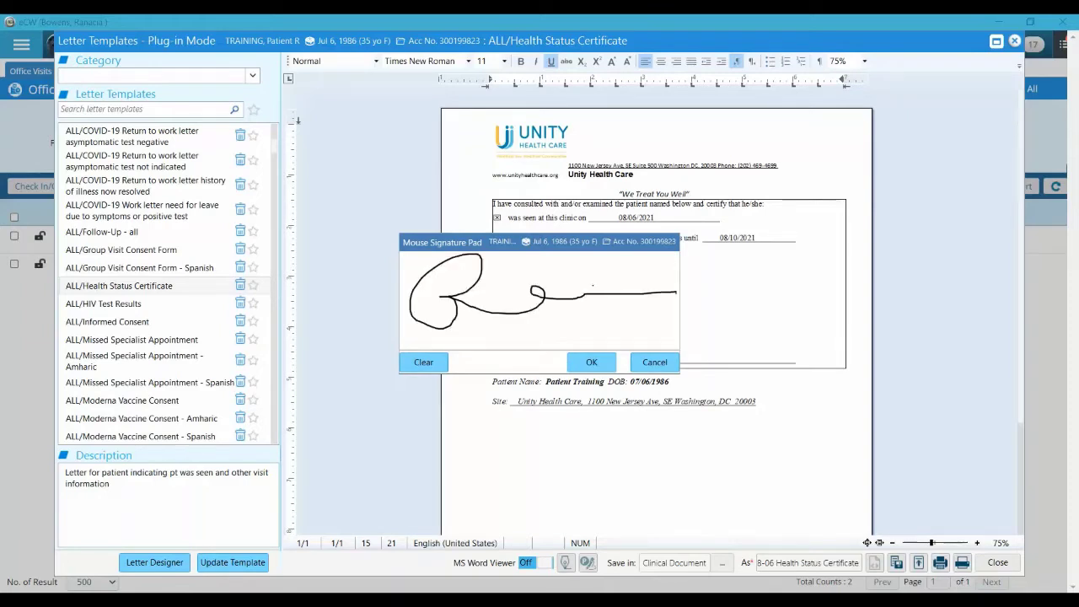
pyautogui.click(591, 362)
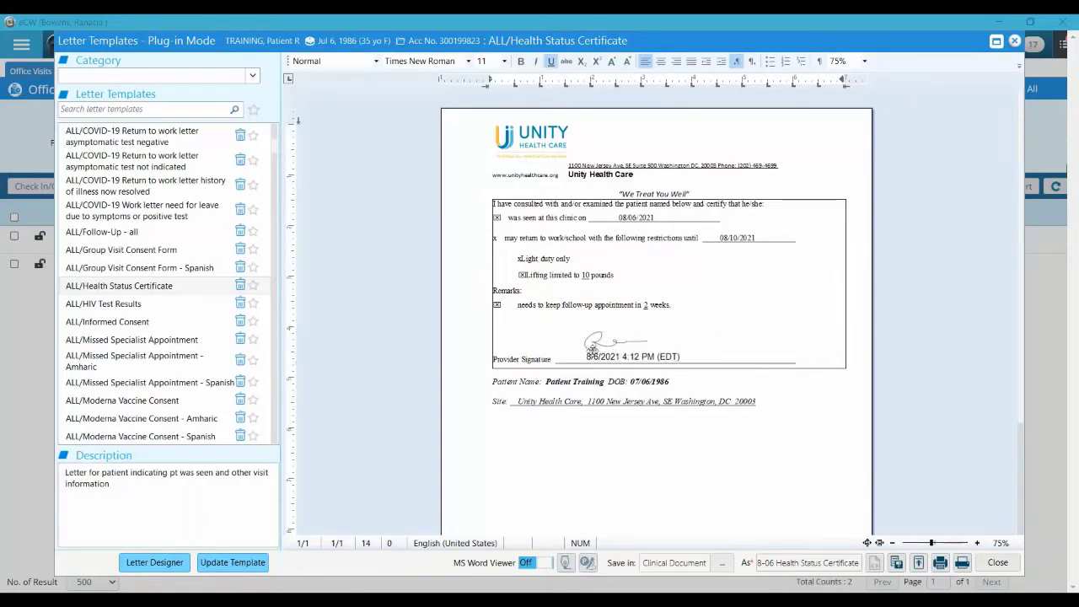
pyautogui.press('Delete')
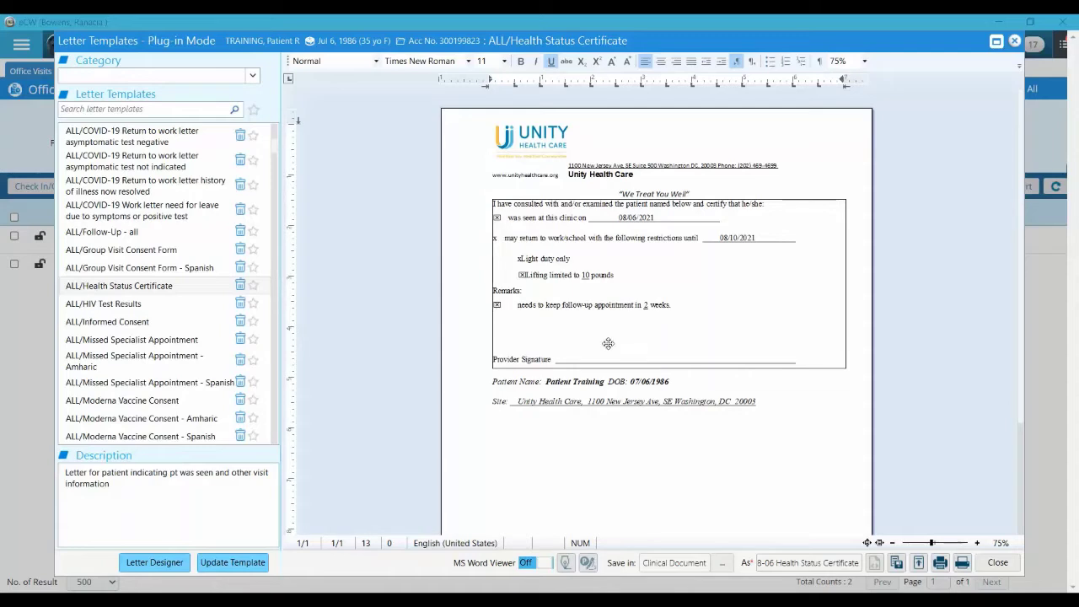
# Insert the staff member's stored signature dated 8/6/2021 4:13 PM onto the Provider Signature line
pyautogui.click(572, 353)
pyautogui.click(581, 361)
pyautogui.click(597, 569)
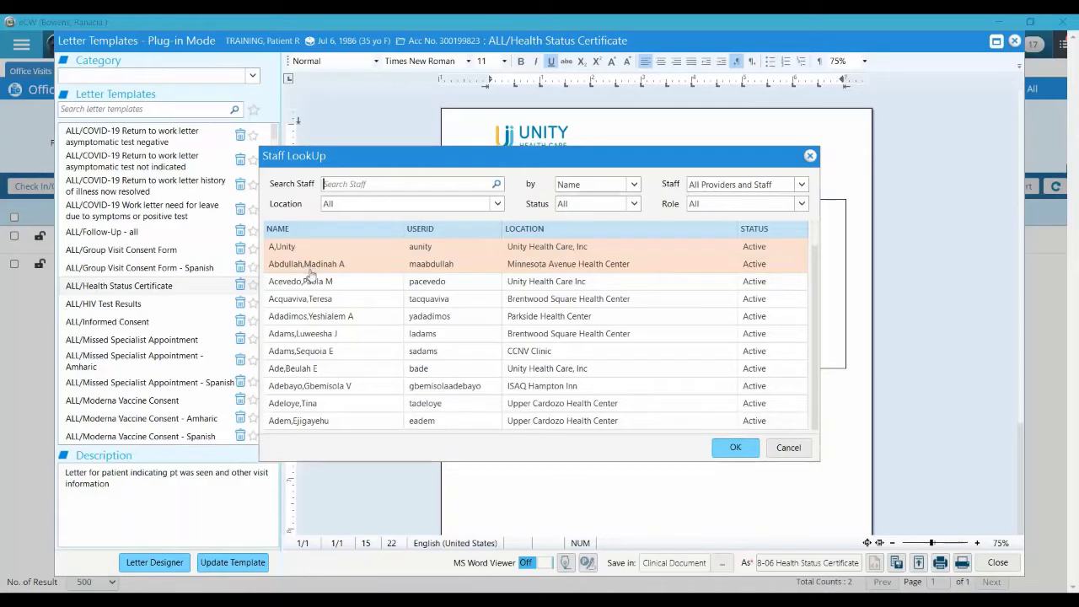
pyautogui.click(731, 448)
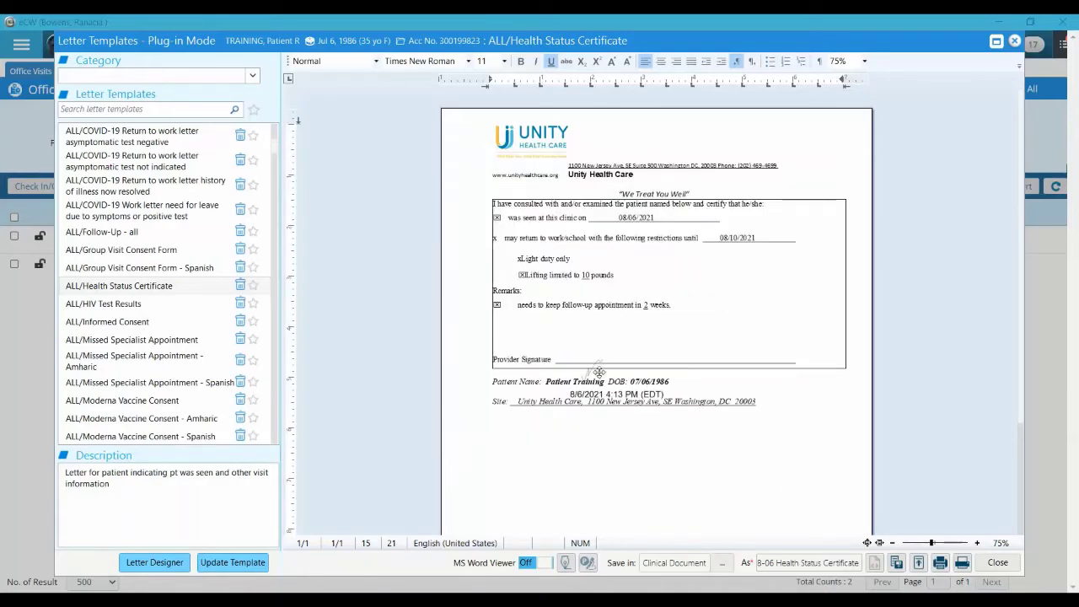
pyautogui.click(607, 346)
pyautogui.moveTo(607, 345); pyautogui.dragTo(610, 332)
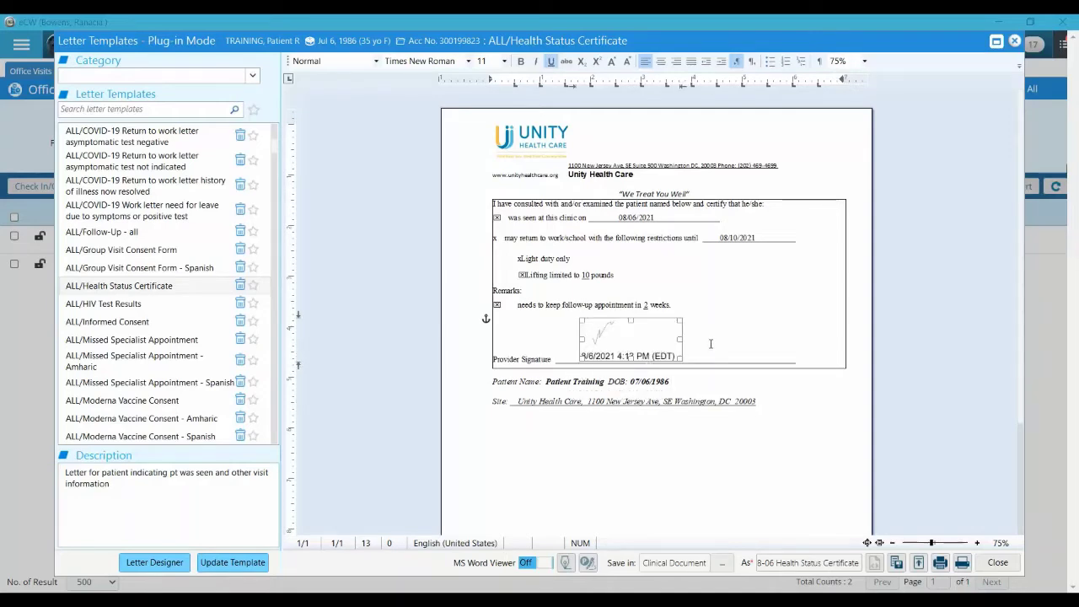
pyautogui.click(710, 343)
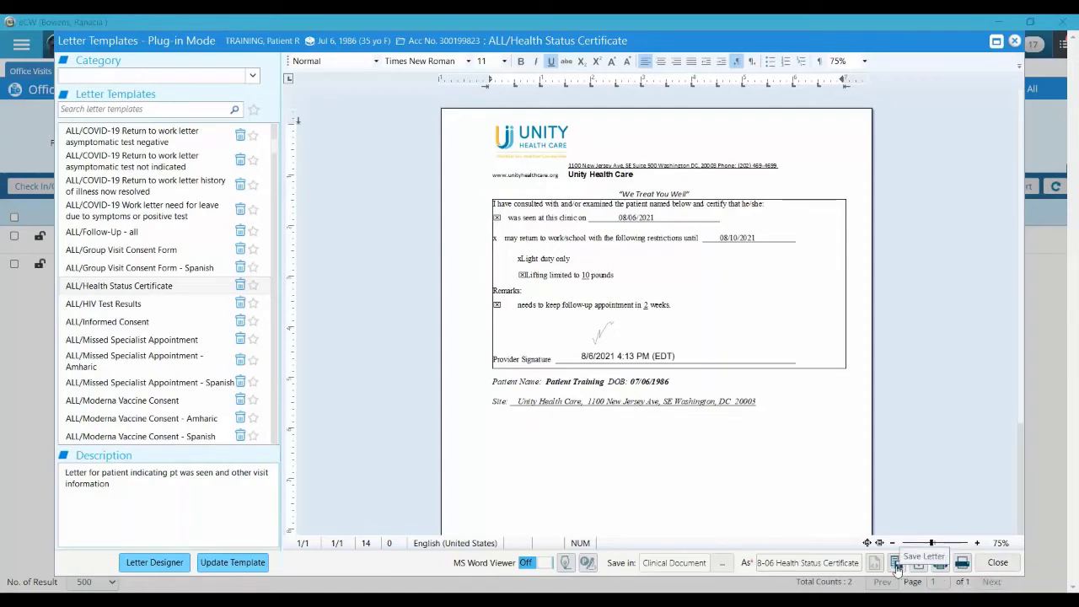
# Save the Health Status Certificate letter, close the letters window, and bring up the Patient Docs options
pyautogui.click(896, 566)
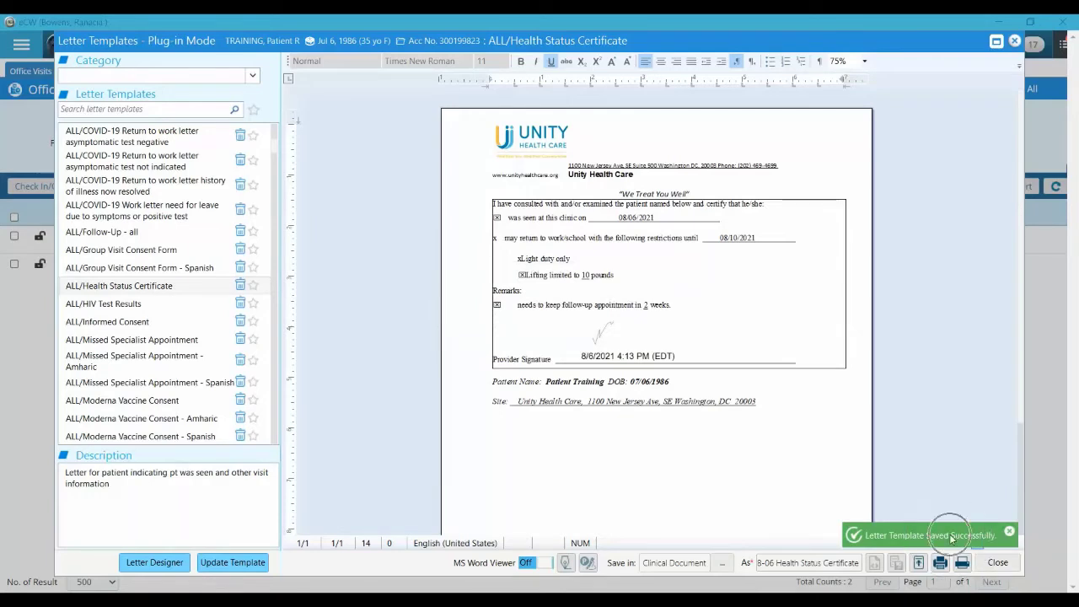
pyautogui.click(995, 565)
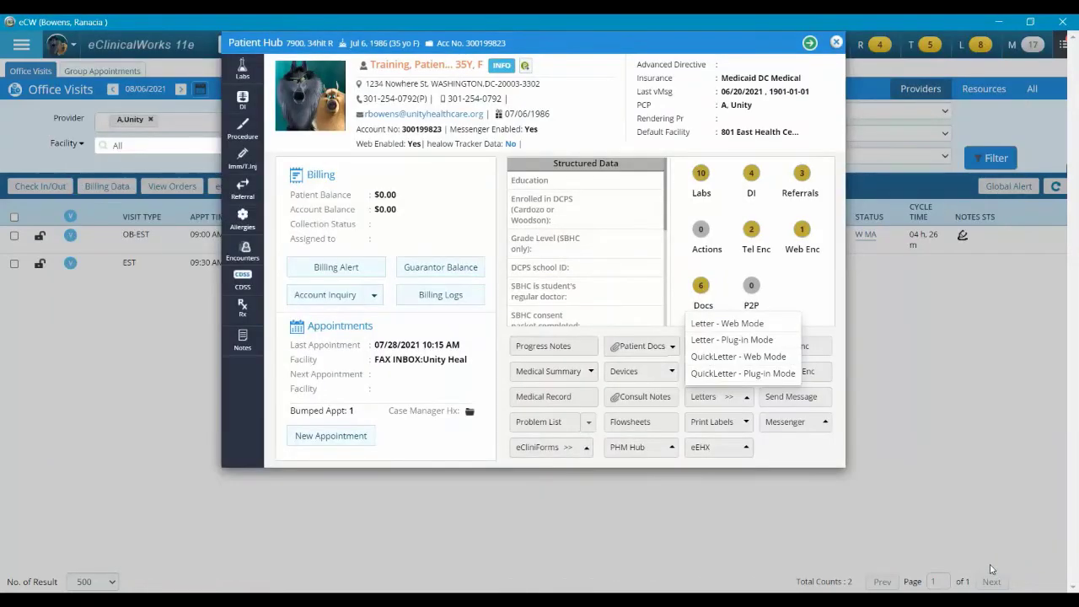
pyautogui.click(843, 223)
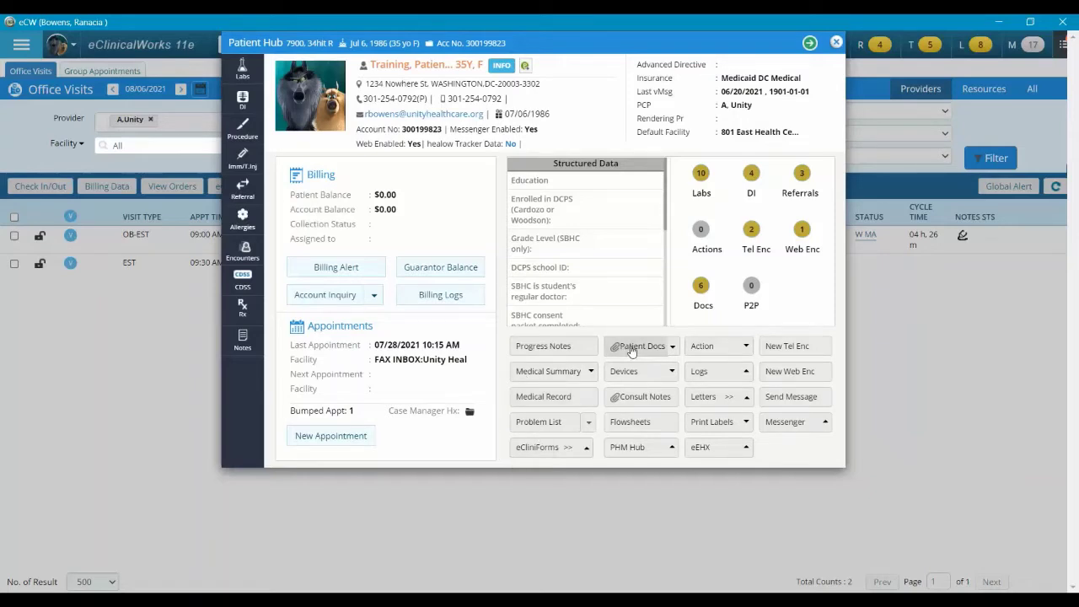
pyautogui.click(671, 349)
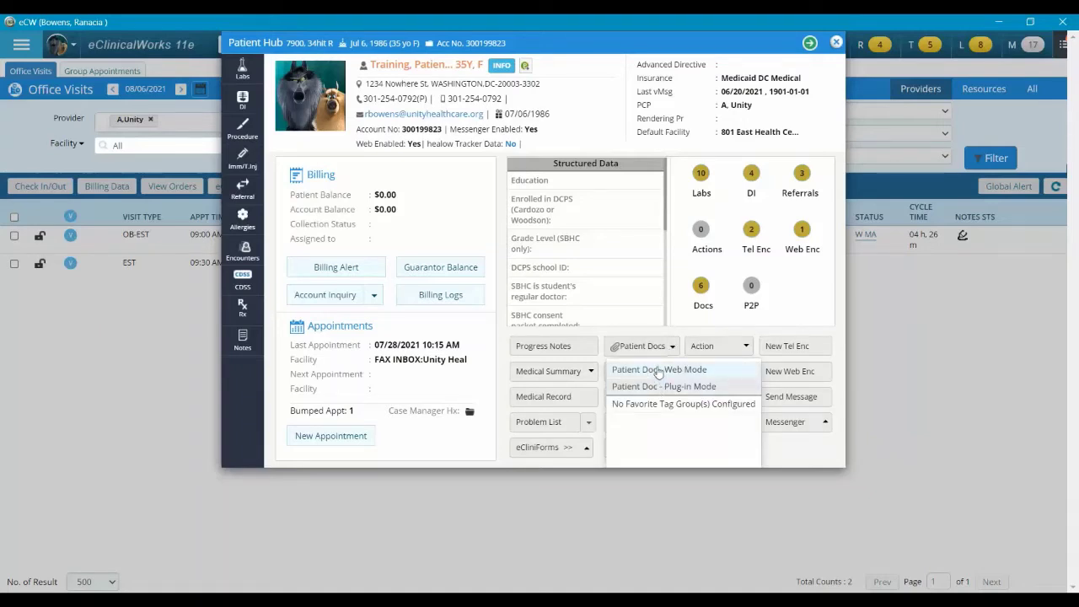
# Open Patient Docs in Web Mode and collapse the Lab, Radiology, Correspondence, Patient Documents, Social Services and Consult Reports folders
pyautogui.click(659, 370)
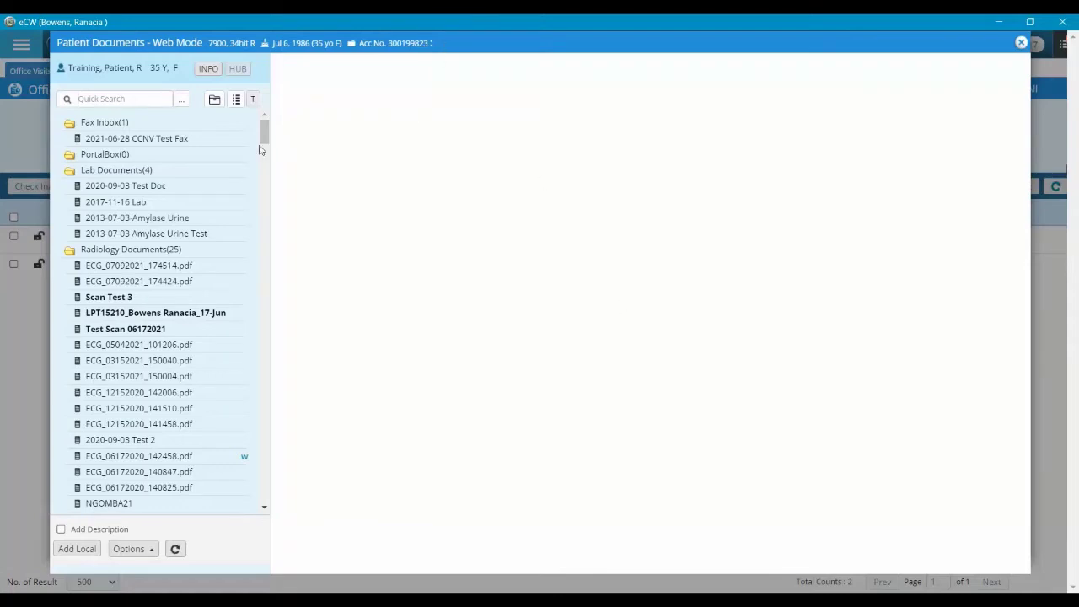
pyautogui.click(158, 157)
pyautogui.click(69, 174)
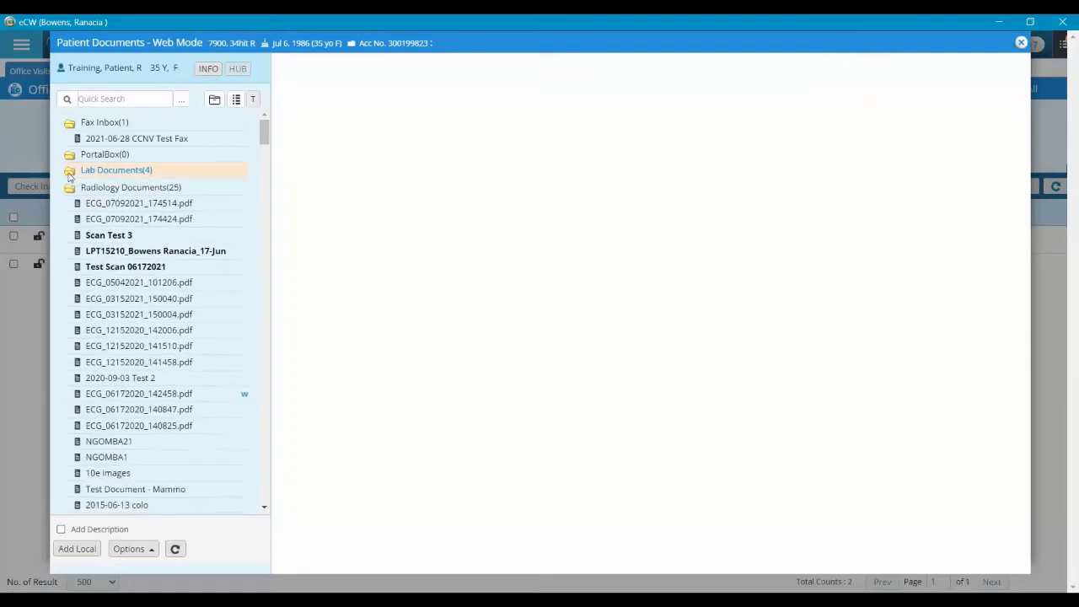
pyautogui.click(70, 187)
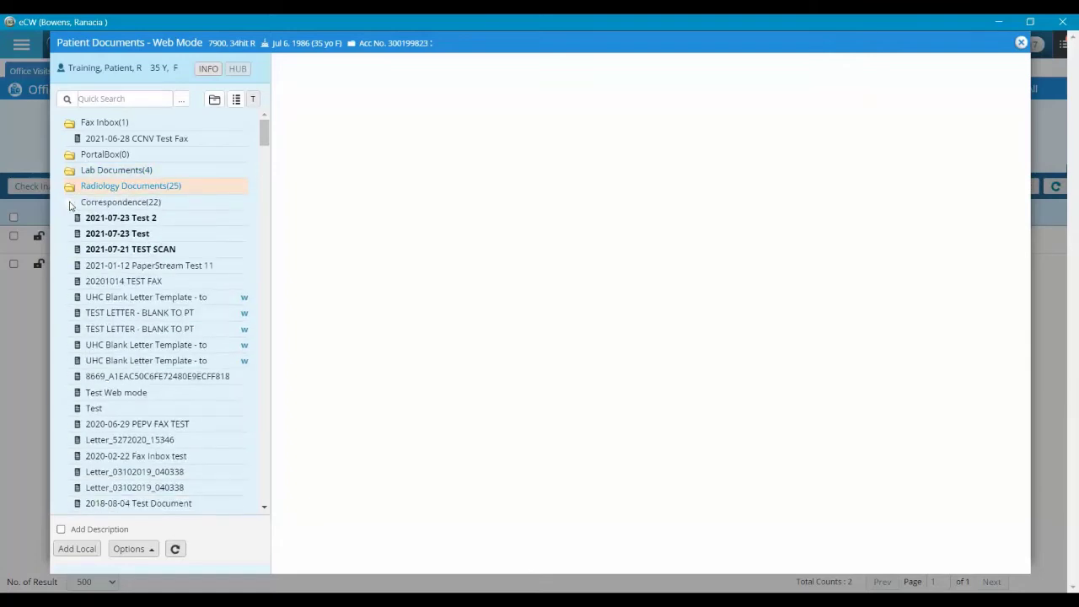
pyautogui.click(69, 202)
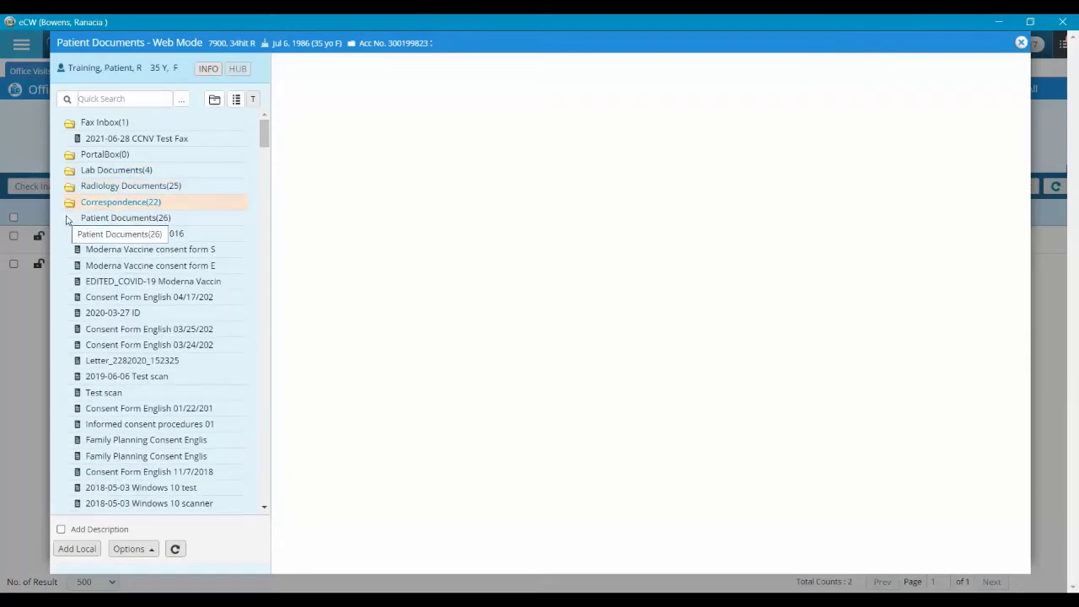
pyautogui.click(69, 218)
pyautogui.click(70, 235)
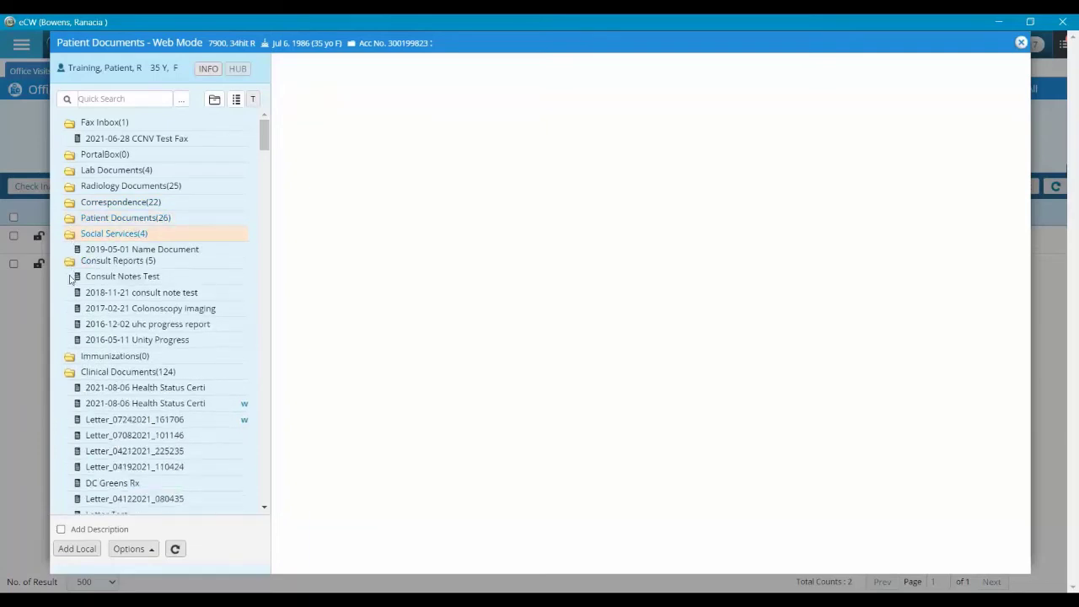
pyautogui.click(69, 249)
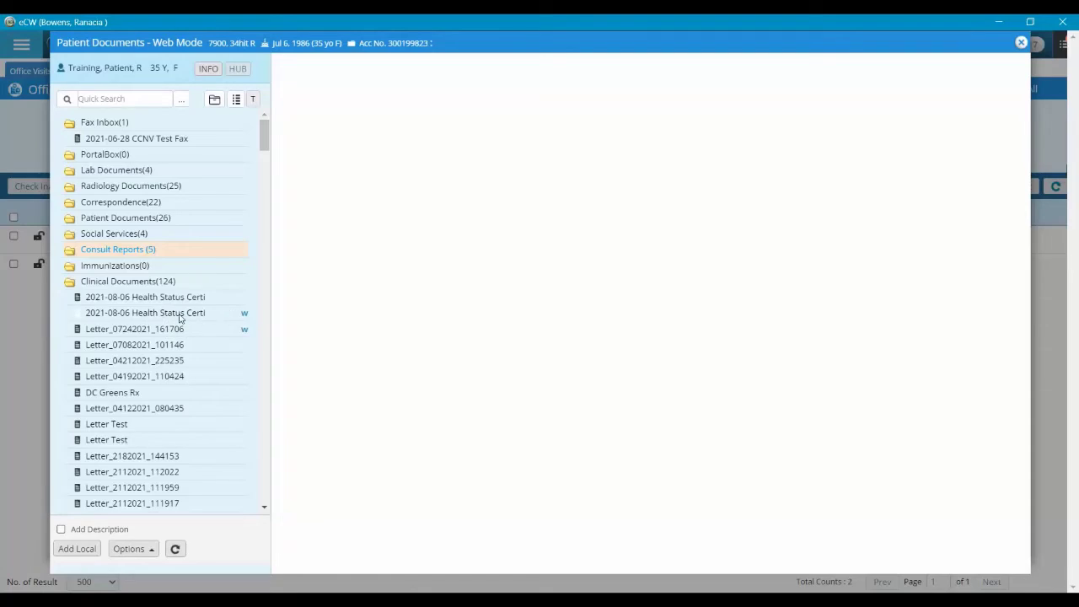
# Preview both 2021-08-06 Health Status Certificate entries, then collapse Clinical Documents
pyautogui.click(180, 316)
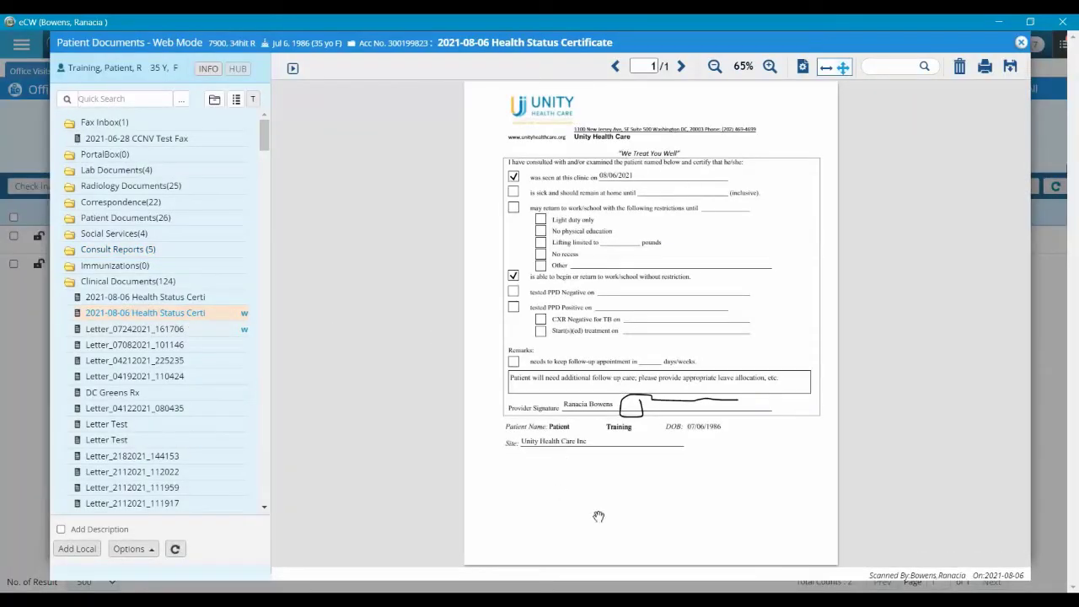
pyautogui.click(165, 300)
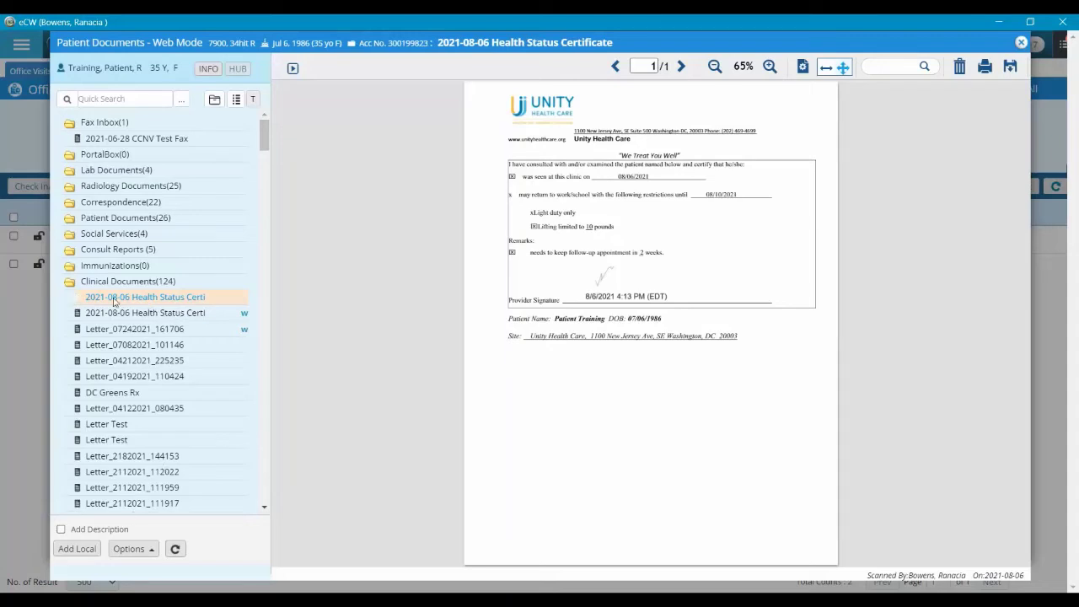
pyautogui.click(70, 283)
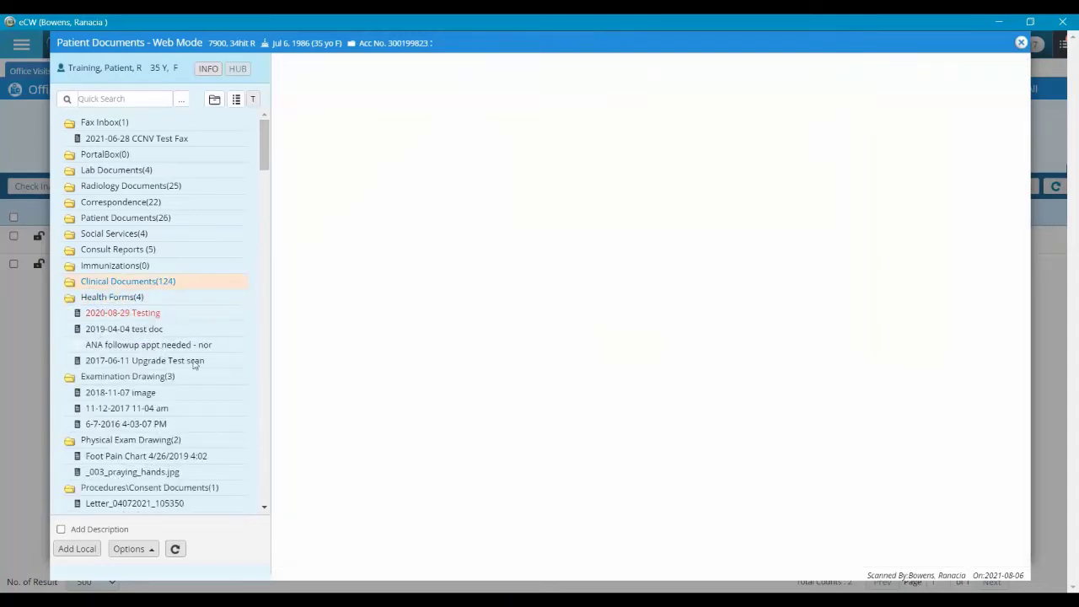
# Collapse Smart Forms and preview the ECG_07202021_142530.pdf report under Diagnostic Results
pyautogui.scroll(-1, 201, 394)
pyautogui.scroll(-4, 200, 395)
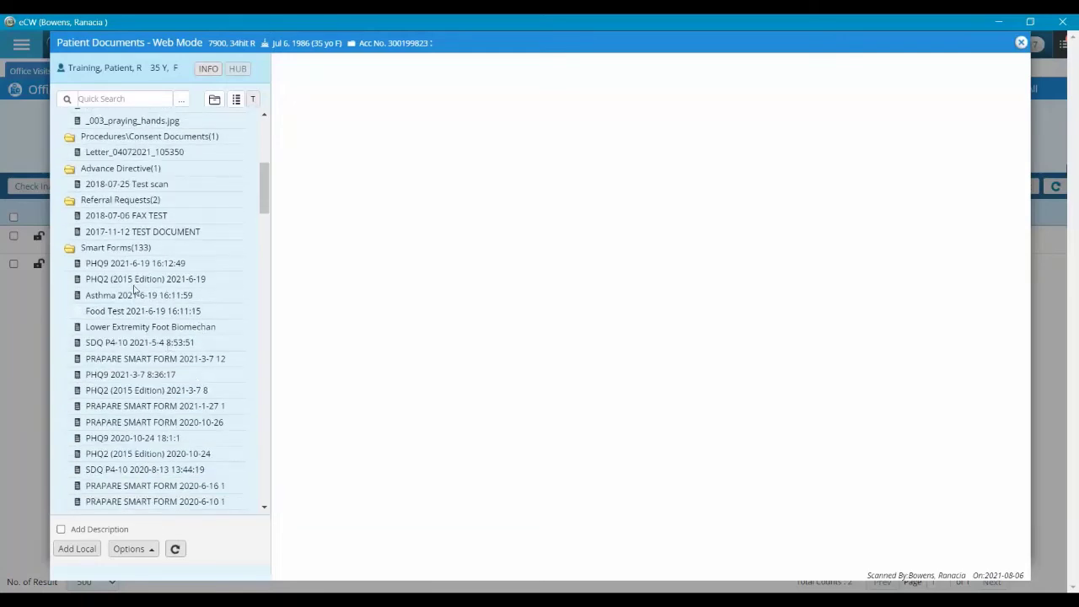
pyautogui.click(72, 249)
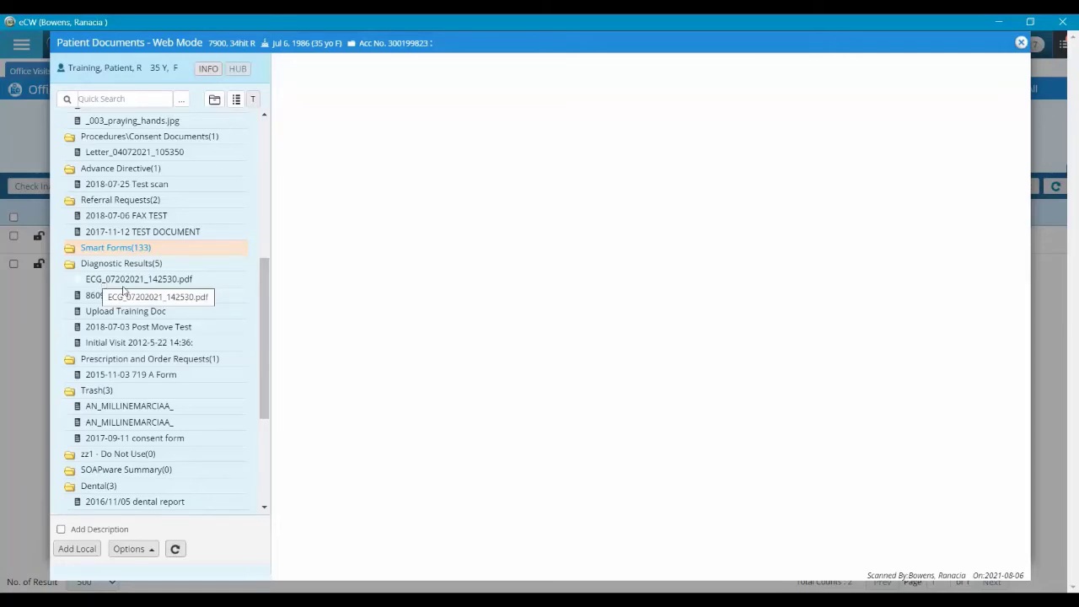
pyautogui.click(104, 282)
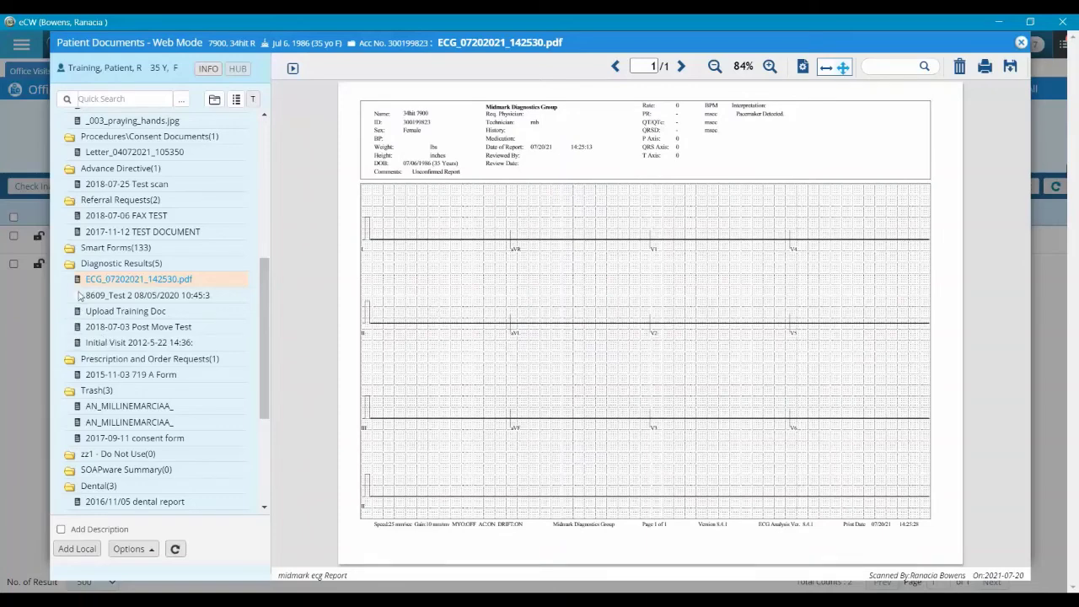
pyautogui.click(64, 268)
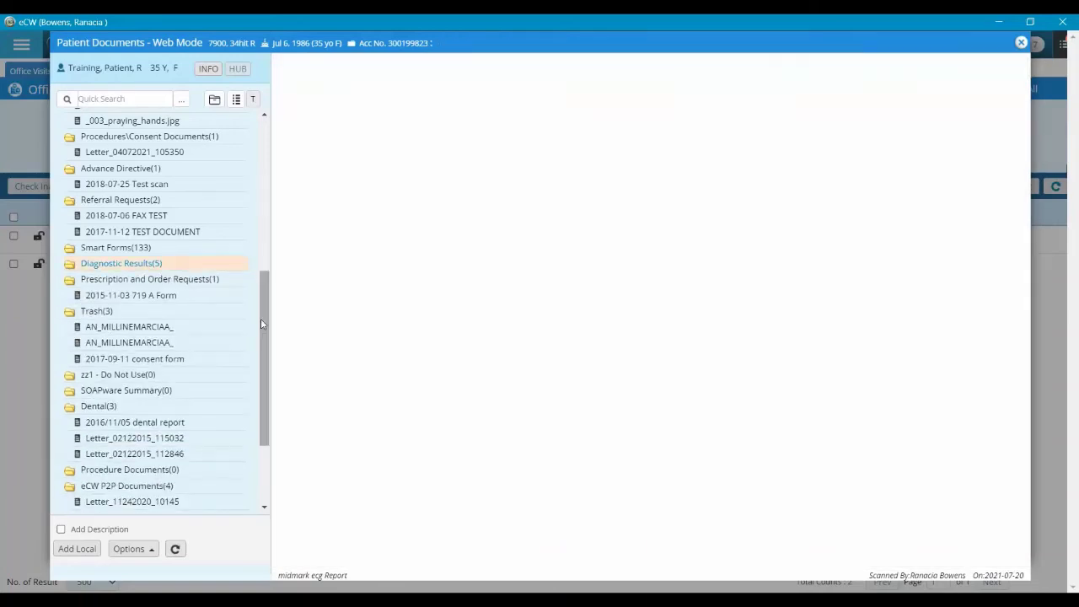
# Browse Clinical Documents(124), collapse it, and expand Diagnostic Results(5) to list its five documents
pyautogui.moveTo(260, 318); pyautogui.dragTo(253, 107)
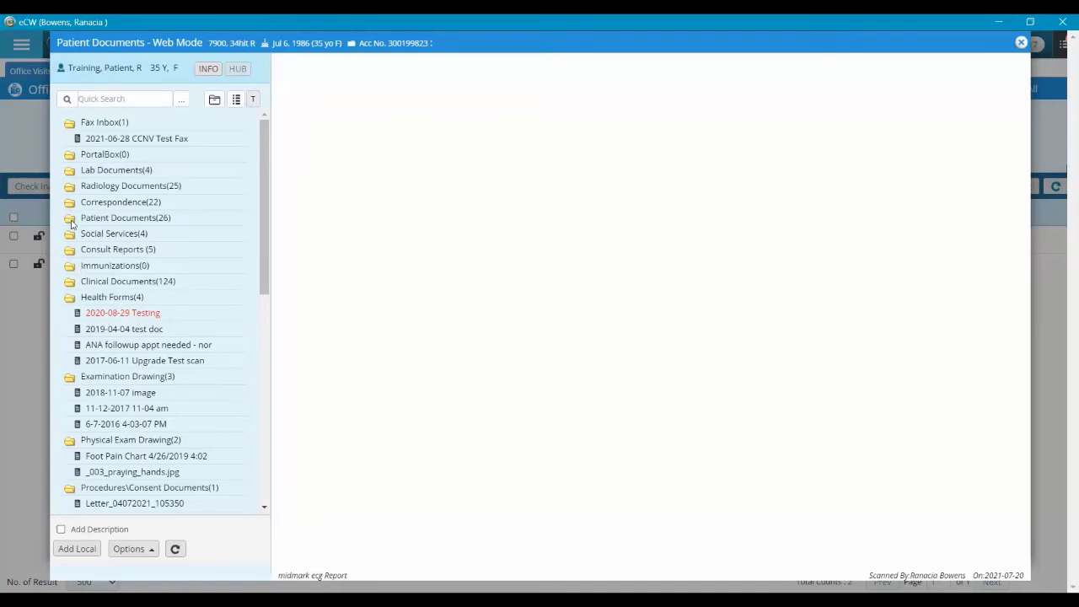
pyautogui.scroll(-1, 59, 343)
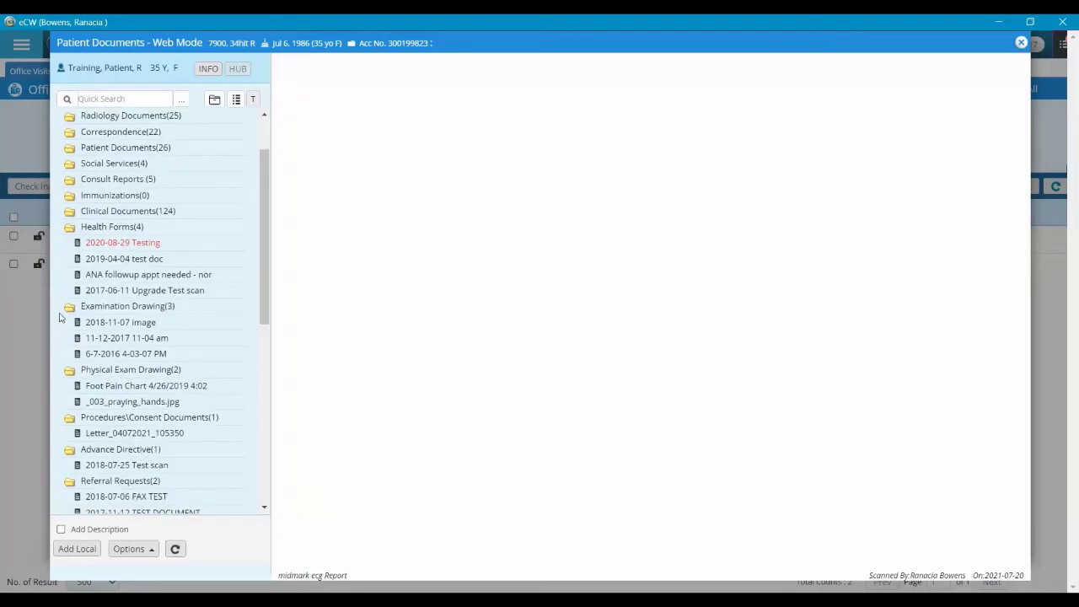
pyautogui.scroll(-3, 59, 317)
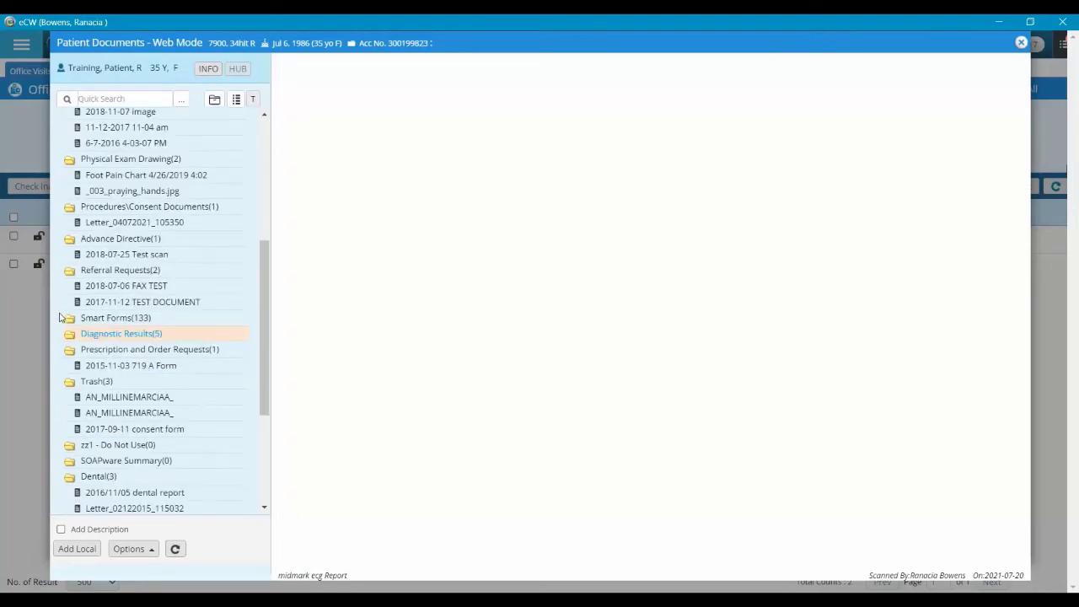
pyautogui.scroll(4, 59, 317)
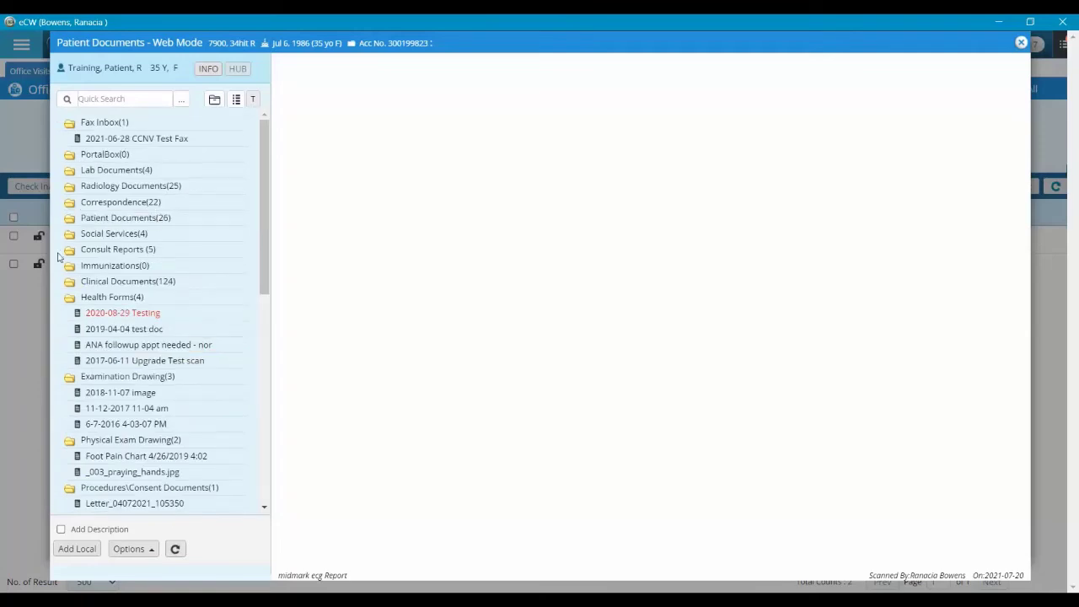
pyautogui.click(69, 285)
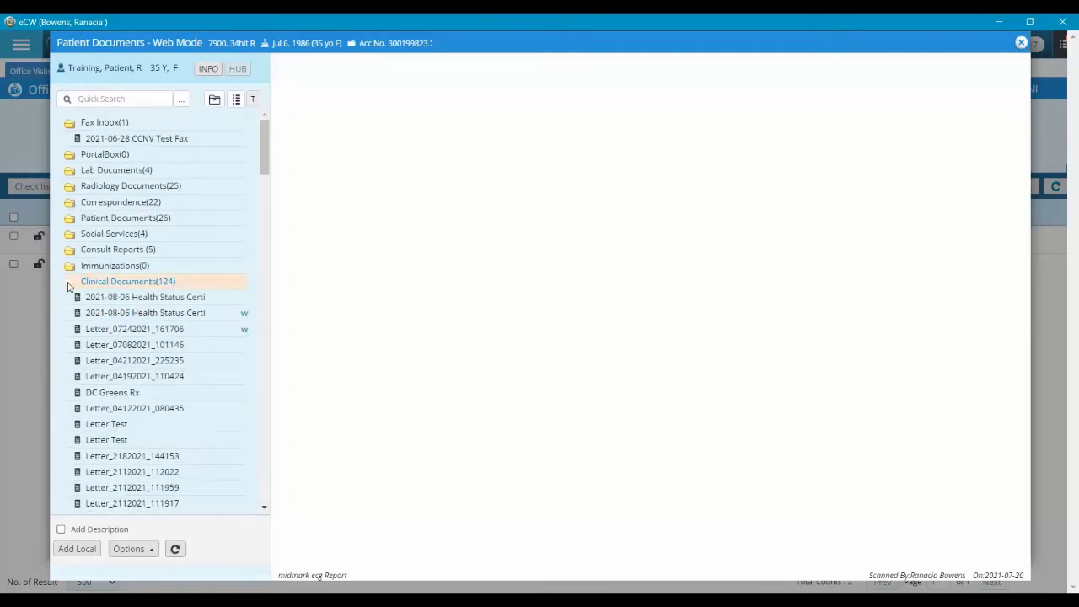
pyautogui.scroll(-3, 82, 286)
pyautogui.scroll(2, 74, 236)
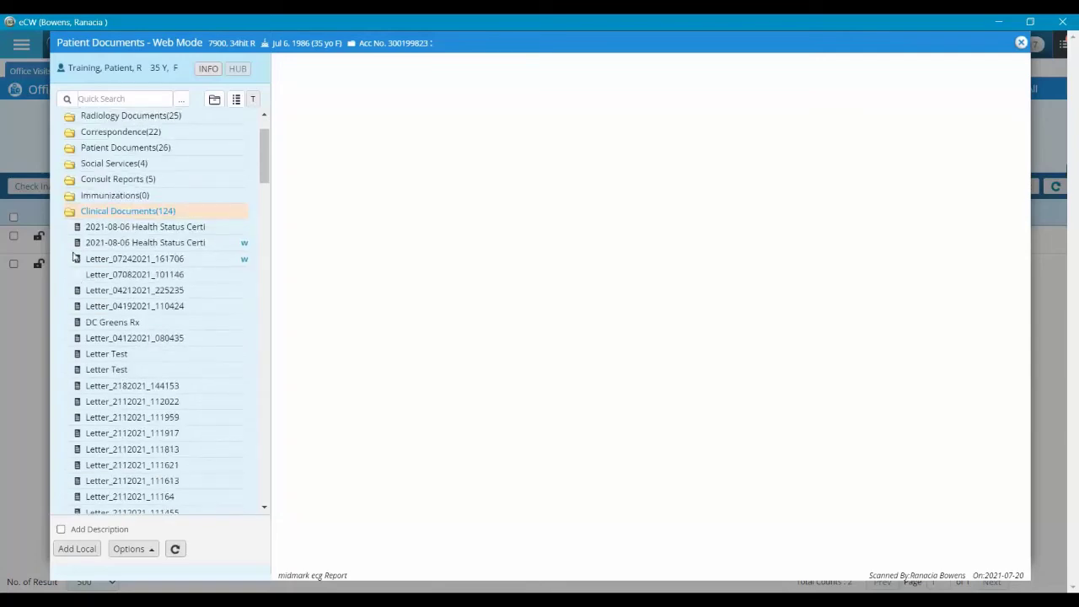
pyautogui.click(70, 212)
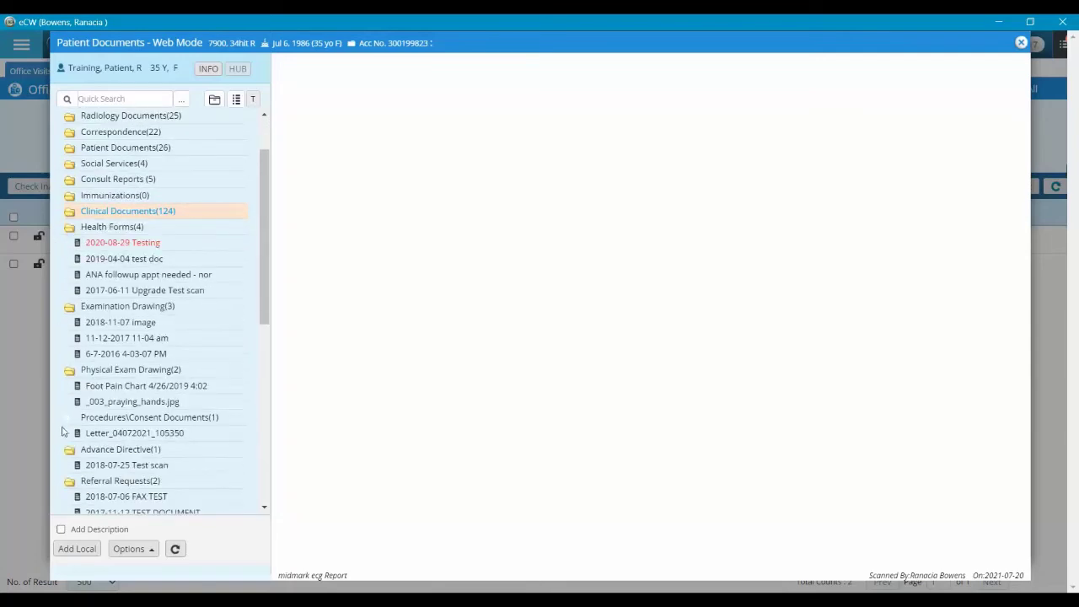
pyautogui.scroll(-5, 62, 396)
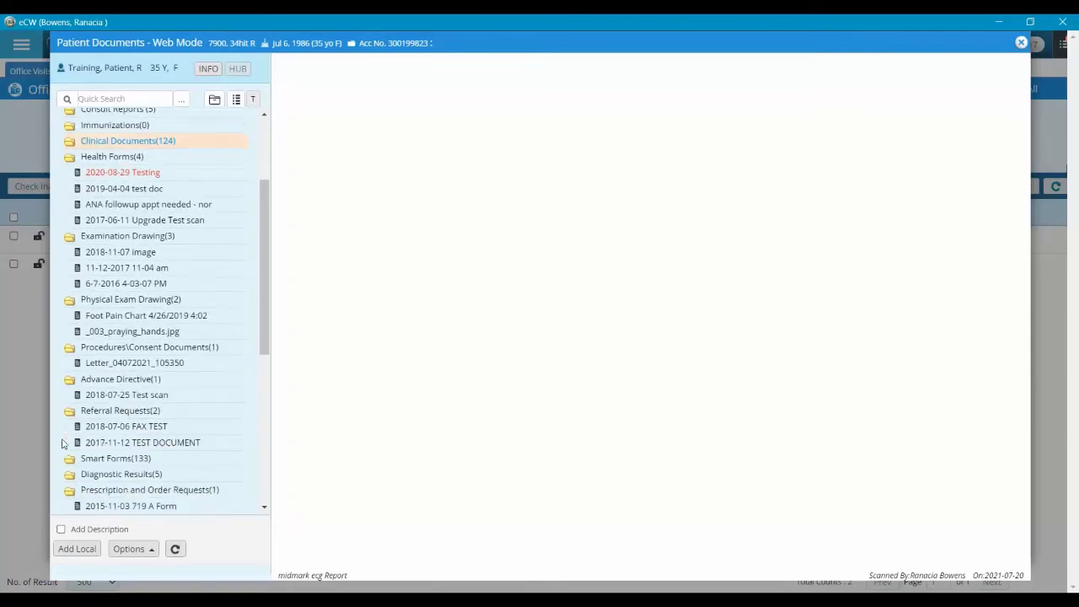
pyautogui.click(69, 337)
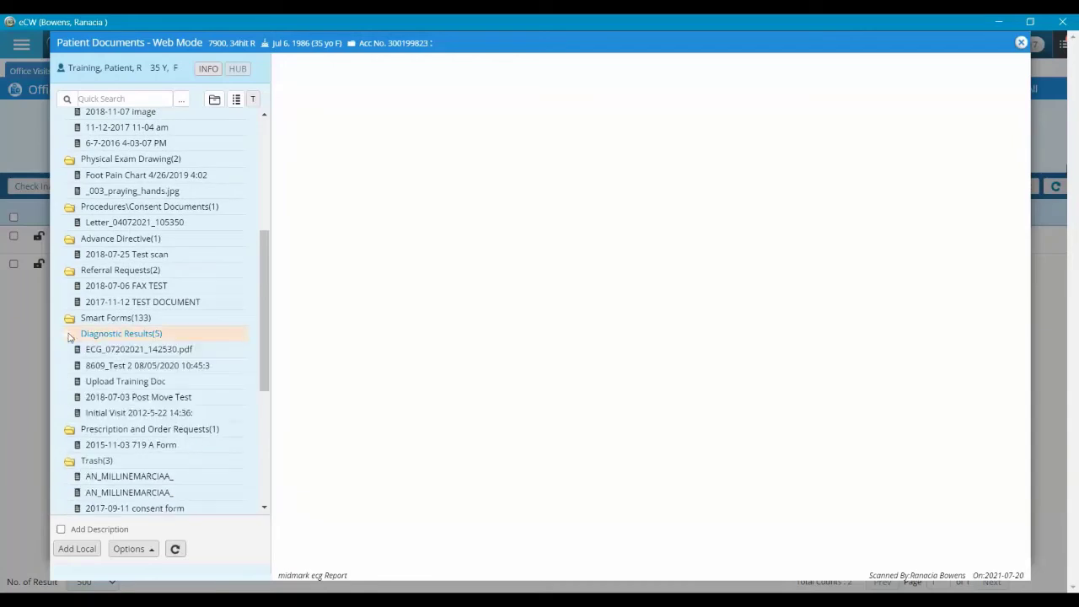
# Check the ECG document's actions menu, then expand Clinical Documents(124)
pyautogui.rightClick(166, 352)
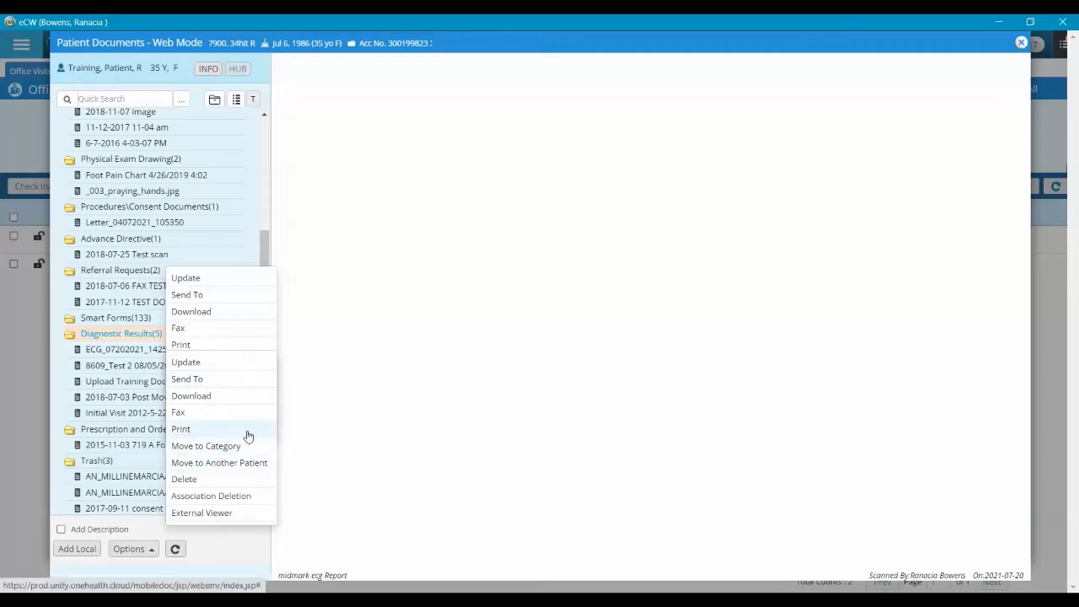
pyautogui.click(263, 251)
pyautogui.scroll(5, 145, 249)
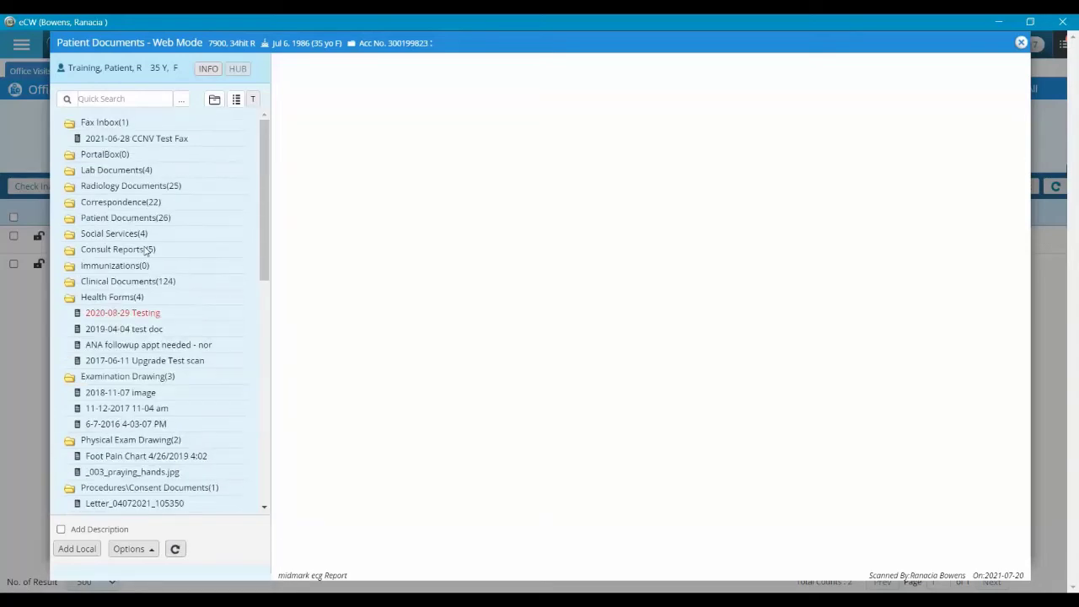
pyautogui.click(68, 284)
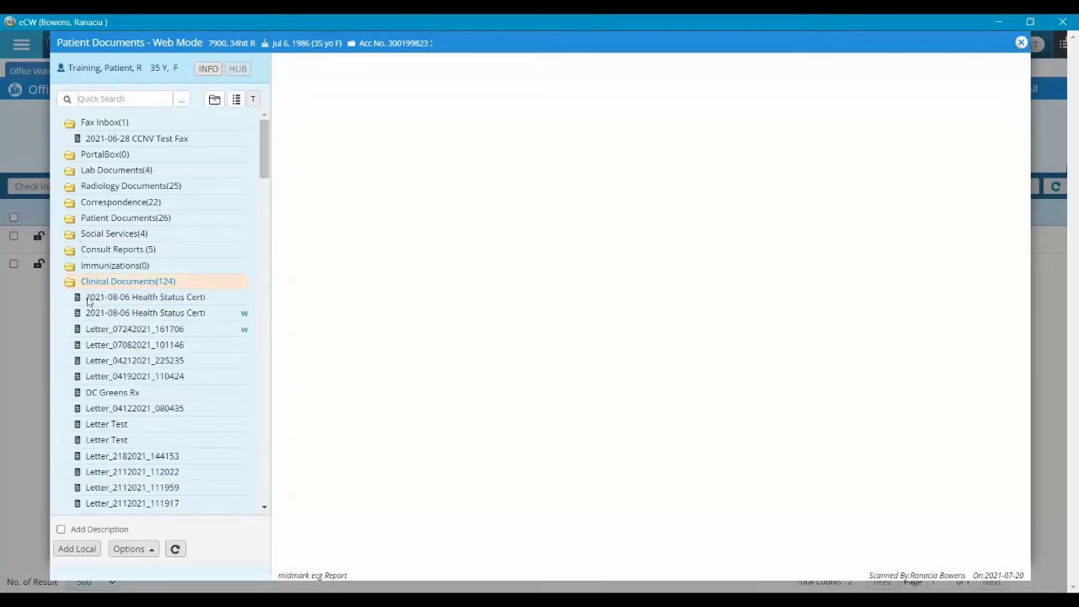
# Review the actions menus for both Health Status entries, Letter_07242021_161706 and the 2021-06-28 CCNV Test Fax
pyautogui.rightClick(188, 318)
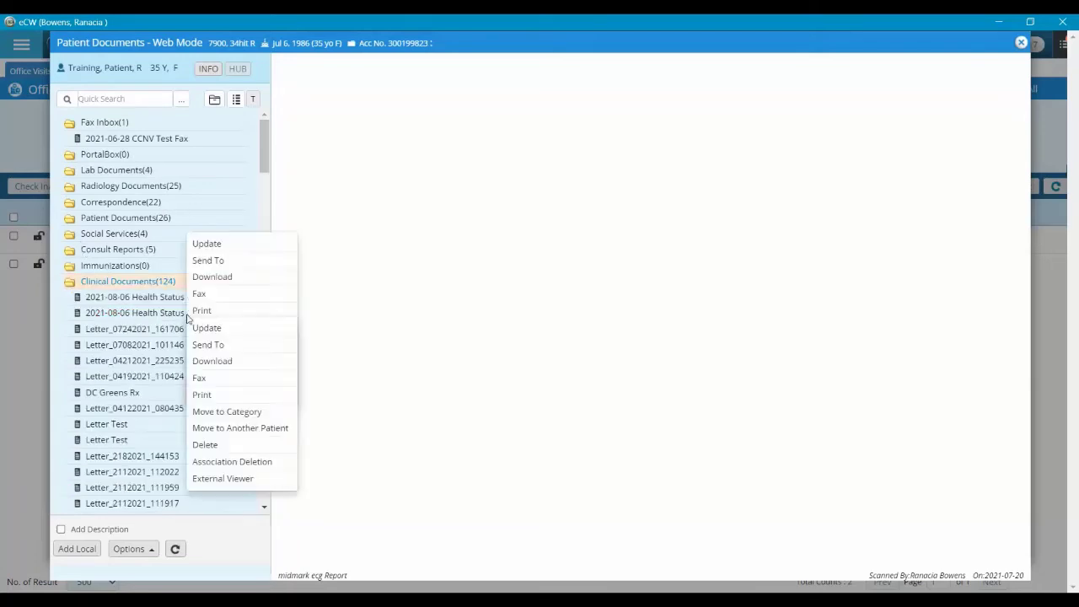
pyautogui.rightClick(155, 302)
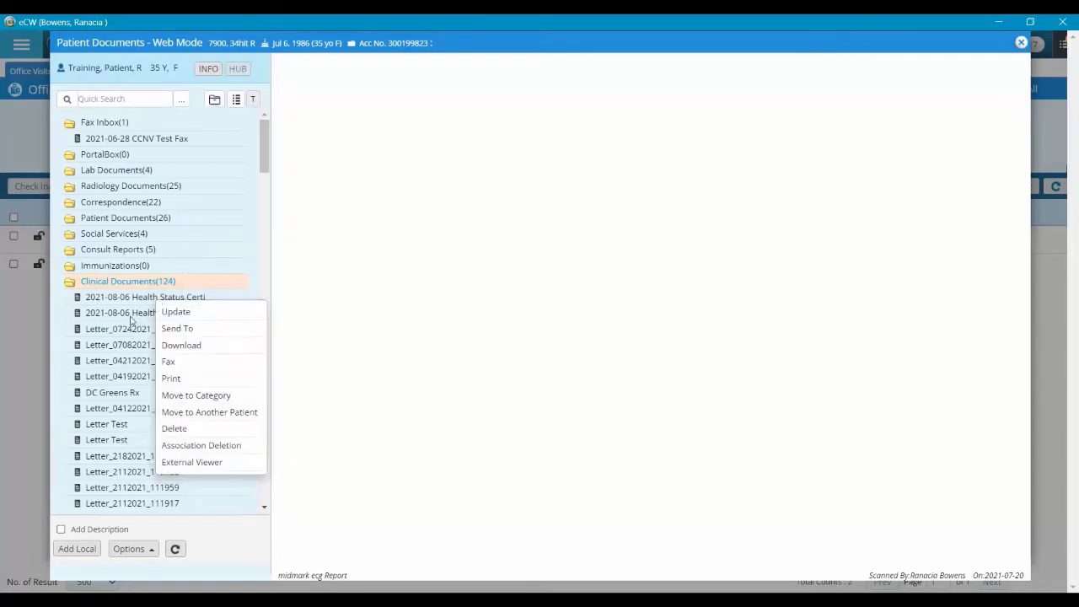
pyautogui.click(133, 319)
pyautogui.rightClick(131, 317)
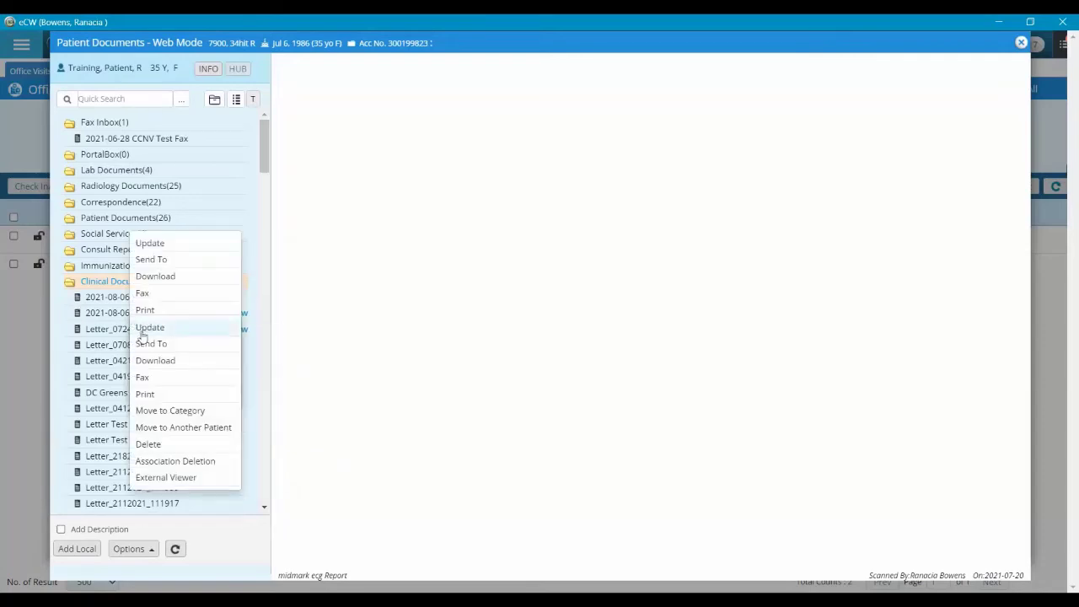
pyautogui.click(121, 329)
pyautogui.rightClick(121, 329)
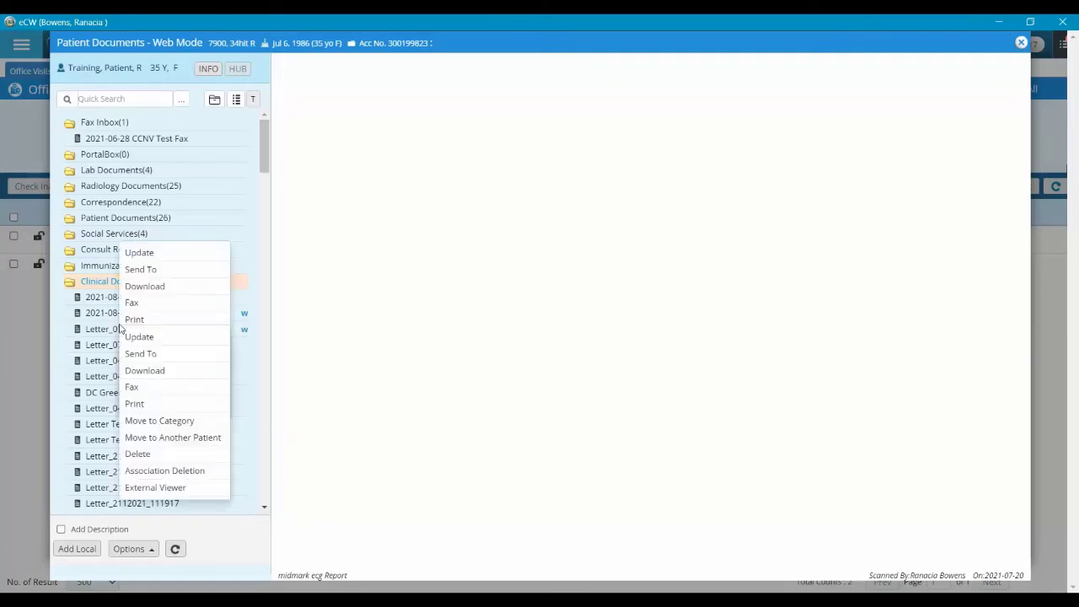
pyautogui.click(124, 147)
pyautogui.rightClick(125, 145)
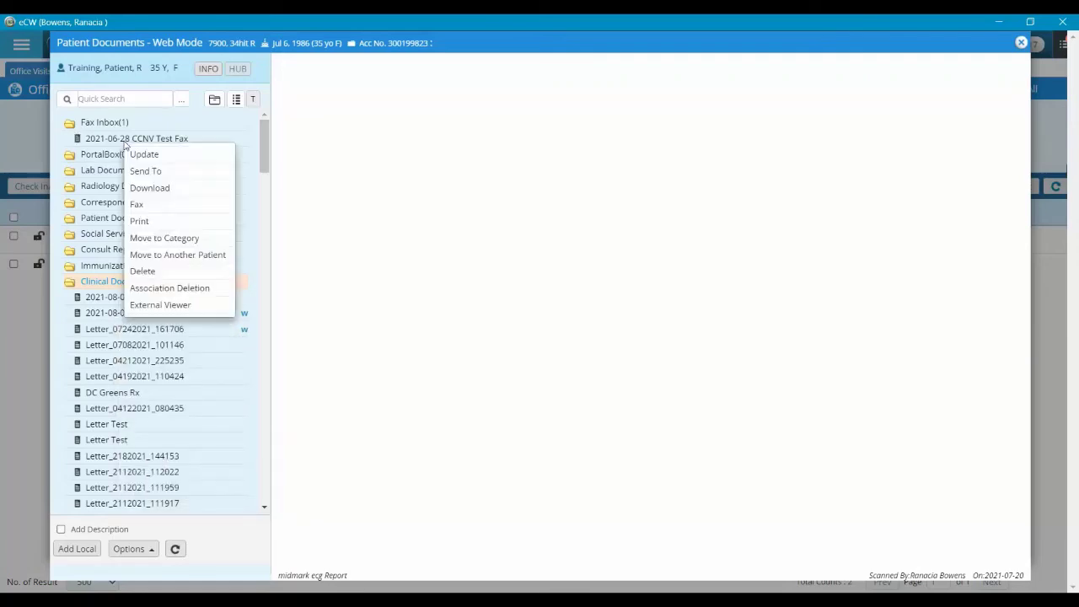
pyautogui.click(222, 127)
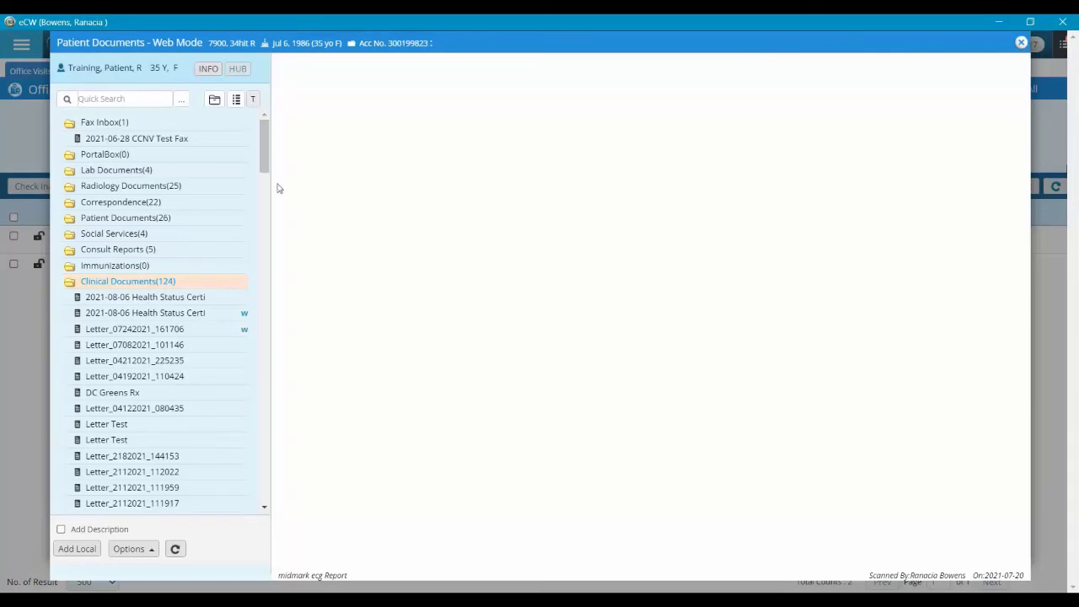
pyautogui.click(139, 548)
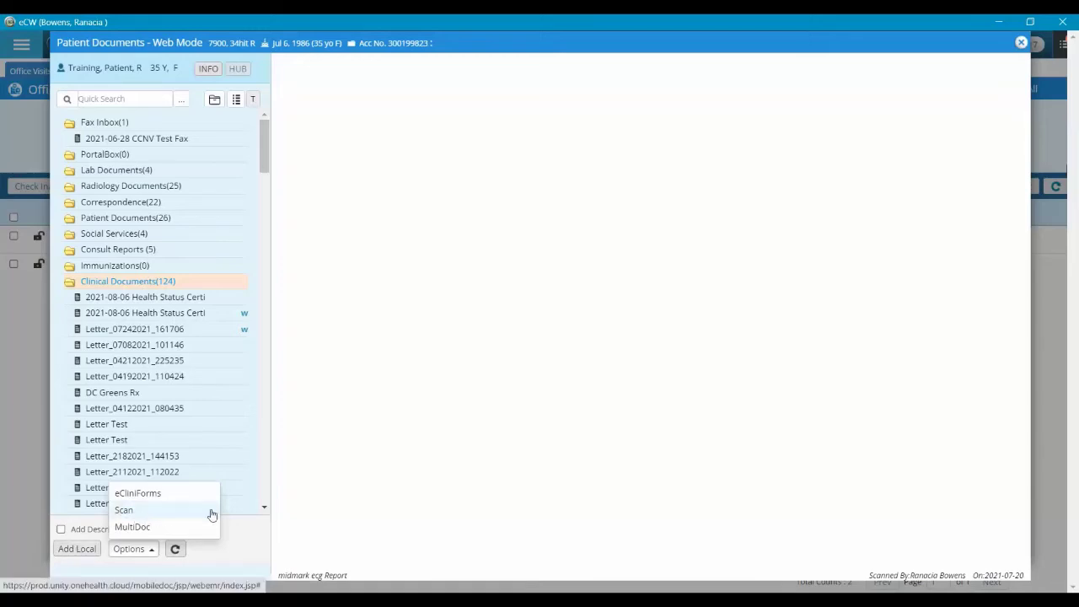
pyautogui.click(254, 549)
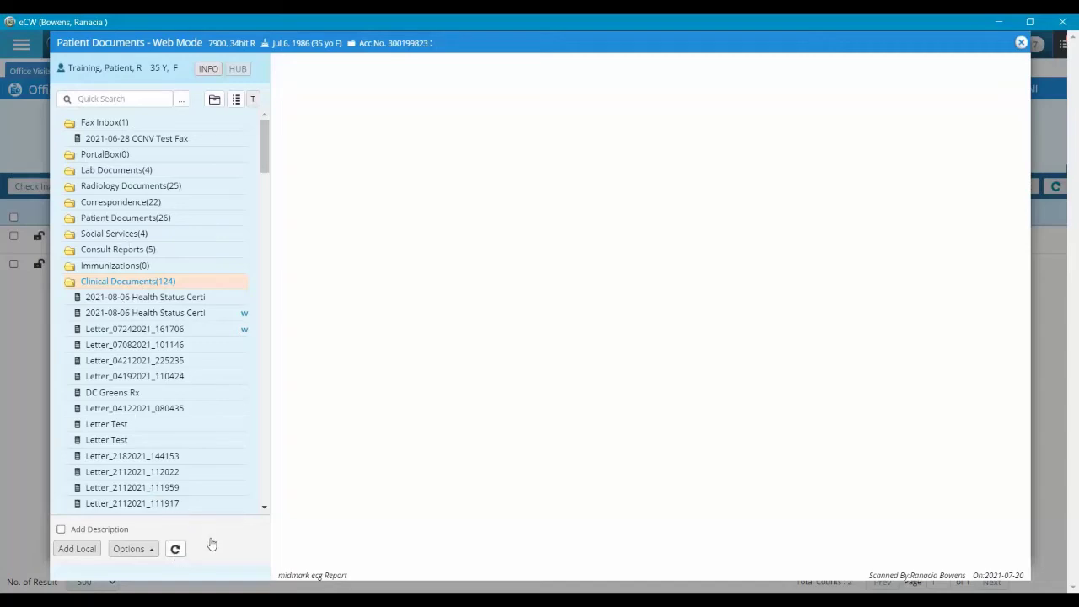
# Edit ECG_07092021_174514.pdf's document details to Publish To Portal and save the change
pyautogui.click(1019, 43)
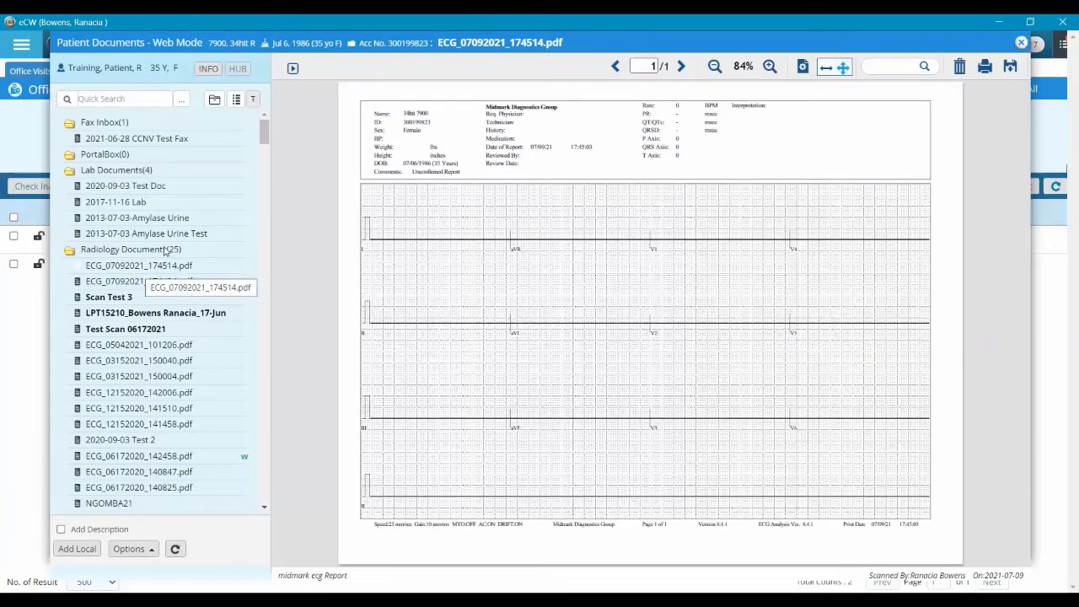
pyautogui.rightClick(148, 271)
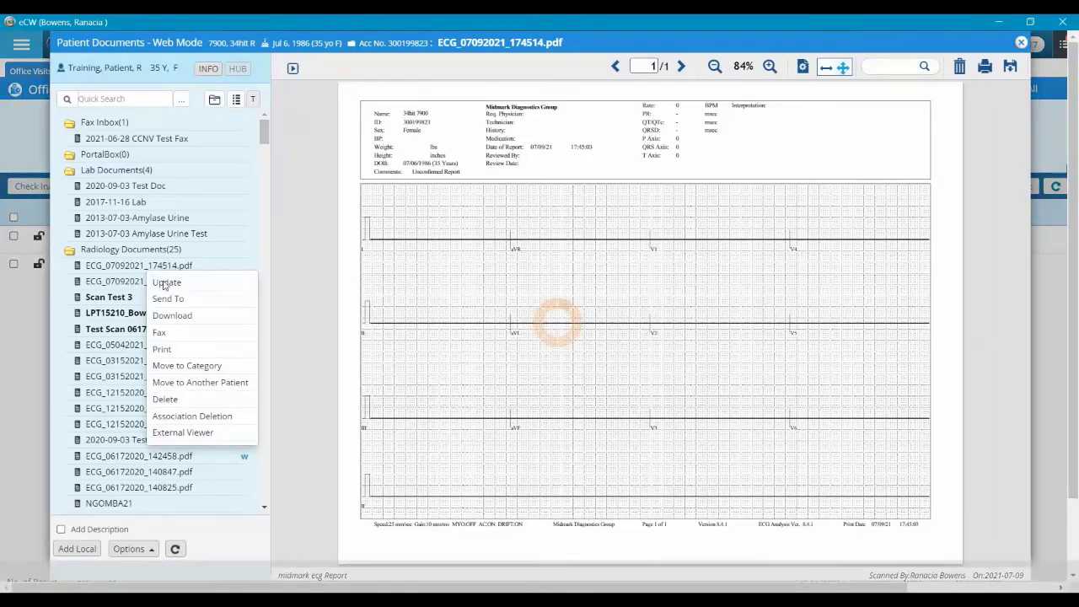
pyautogui.click(166, 283)
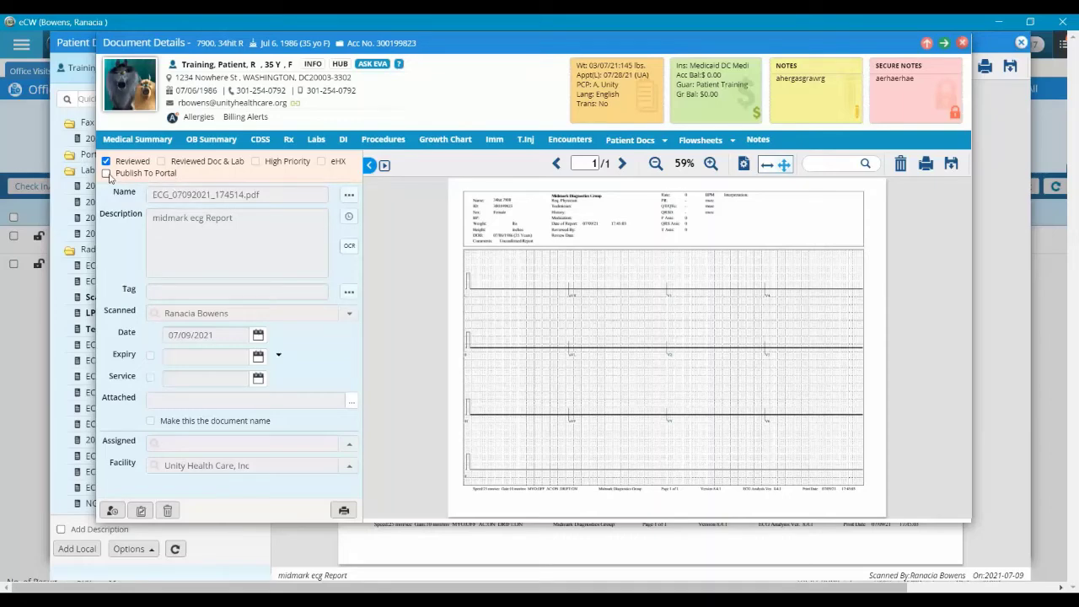
pyautogui.click(106, 173)
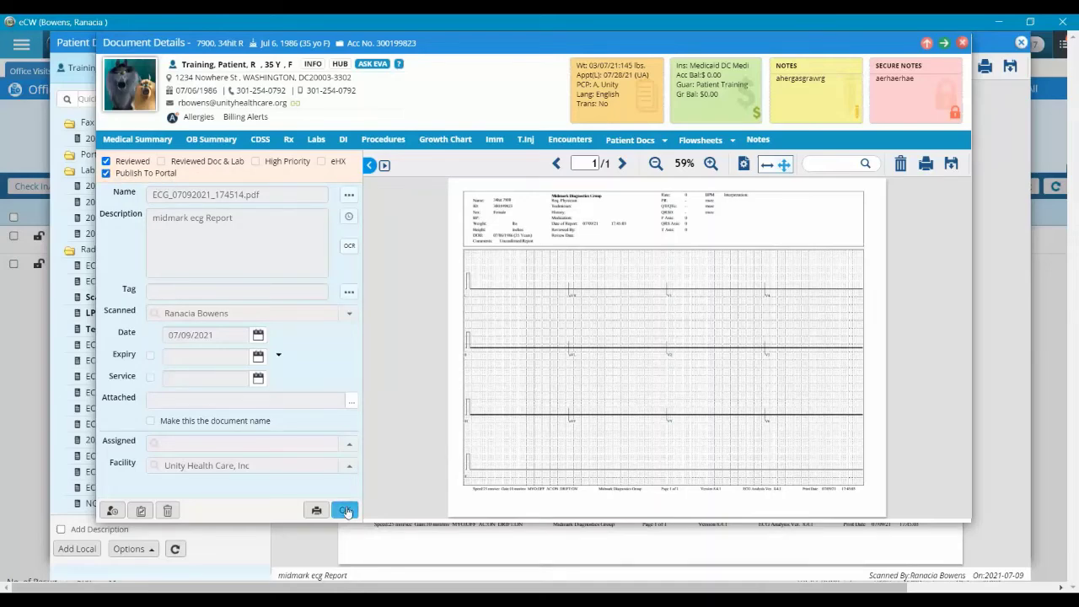
pyautogui.click(346, 511)
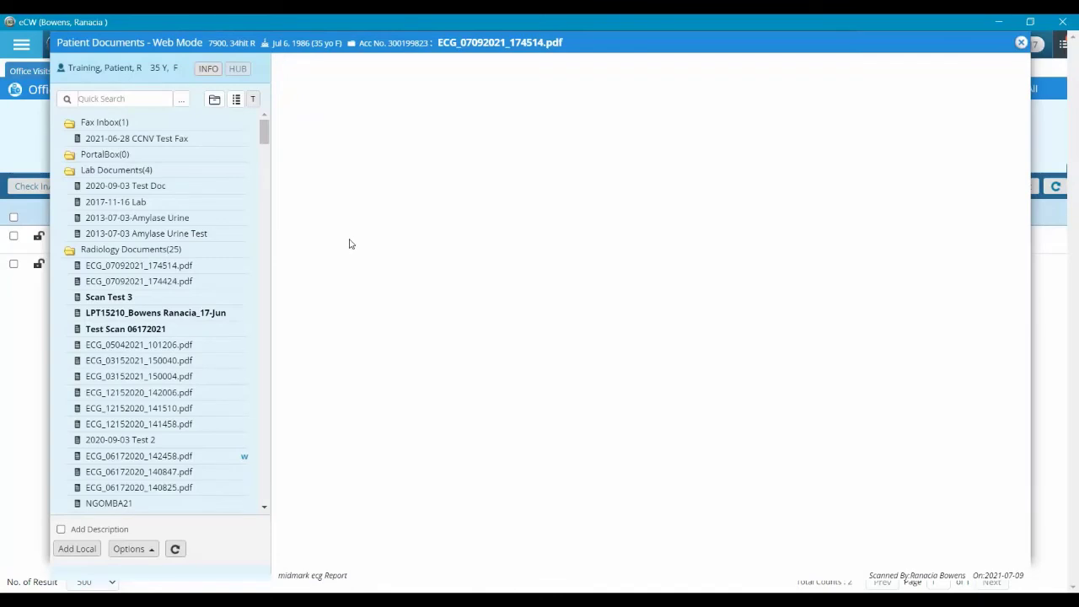
pyautogui.click(175, 549)
pyautogui.click(236, 264)
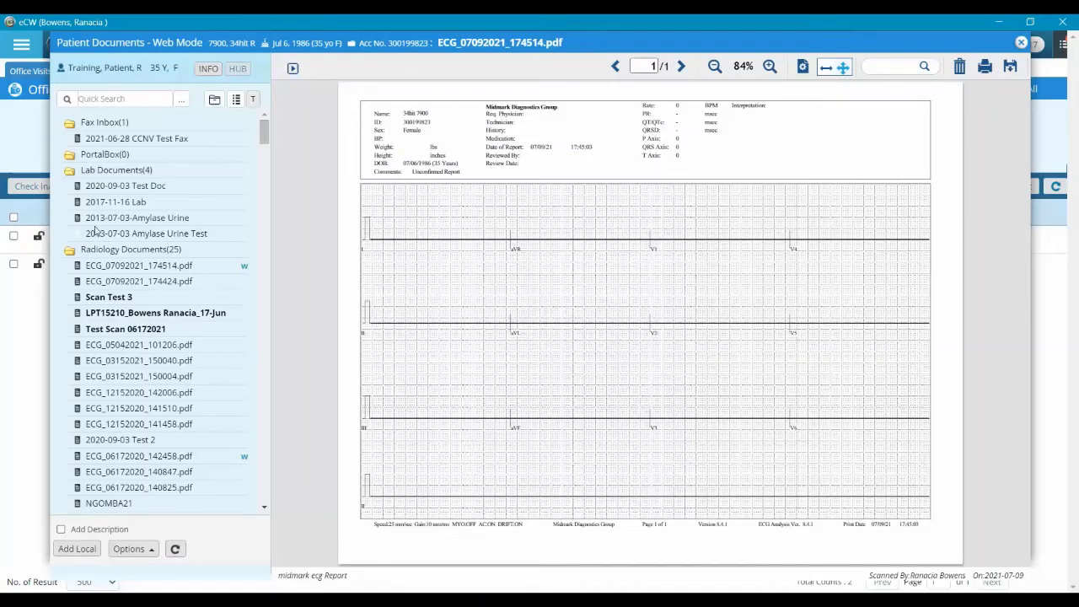
pyautogui.rightClick(143, 189)
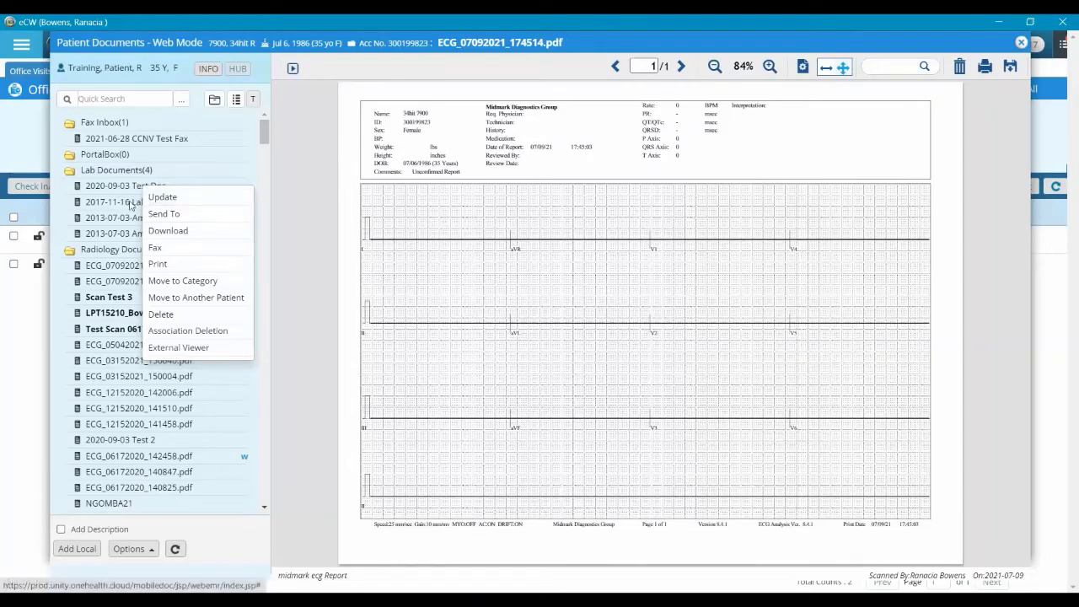
pyautogui.click(141, 207)
pyautogui.rightClick(141, 207)
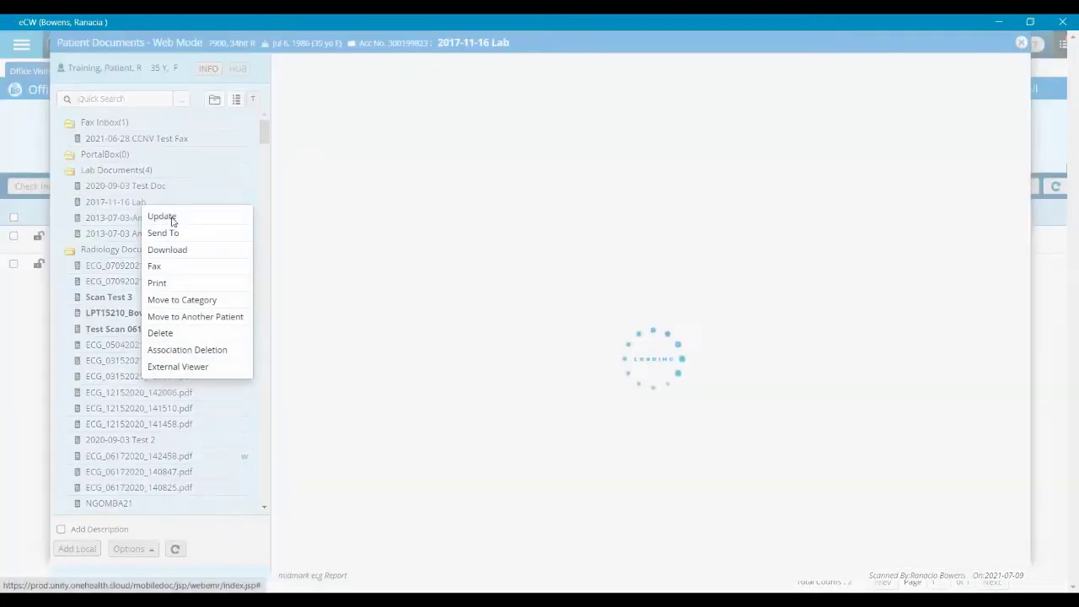
pyautogui.click(176, 218)
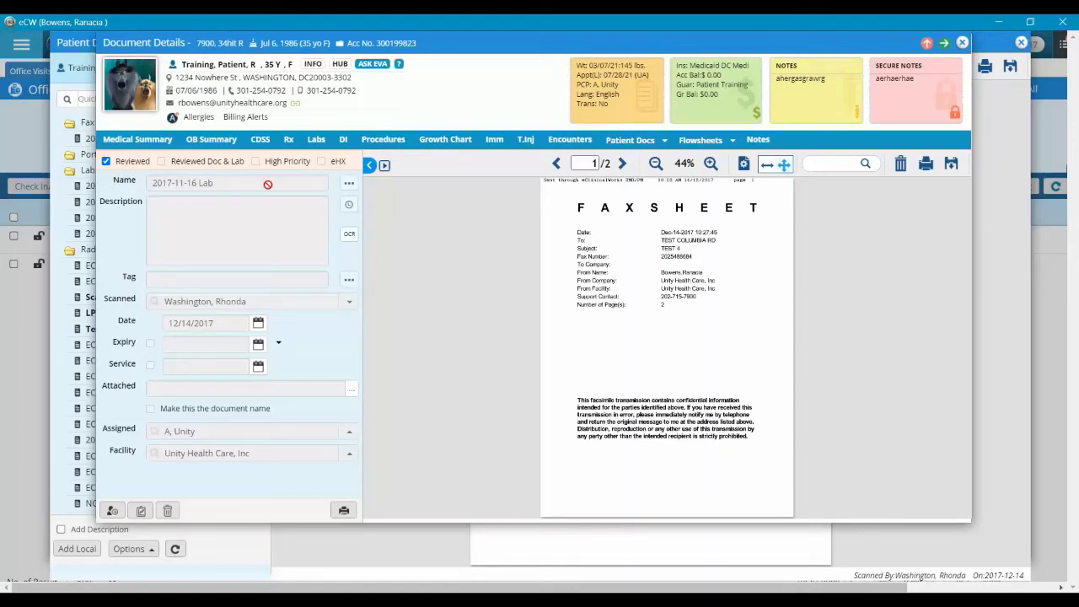
pyautogui.scroll(-3, 693, 280)
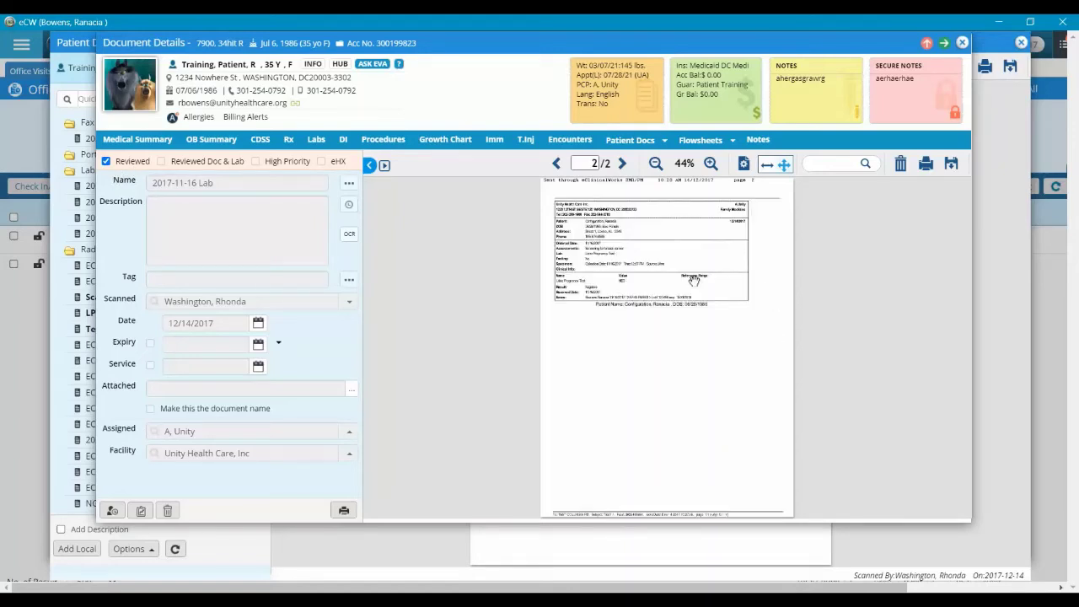
pyautogui.scroll(3, 693, 280)
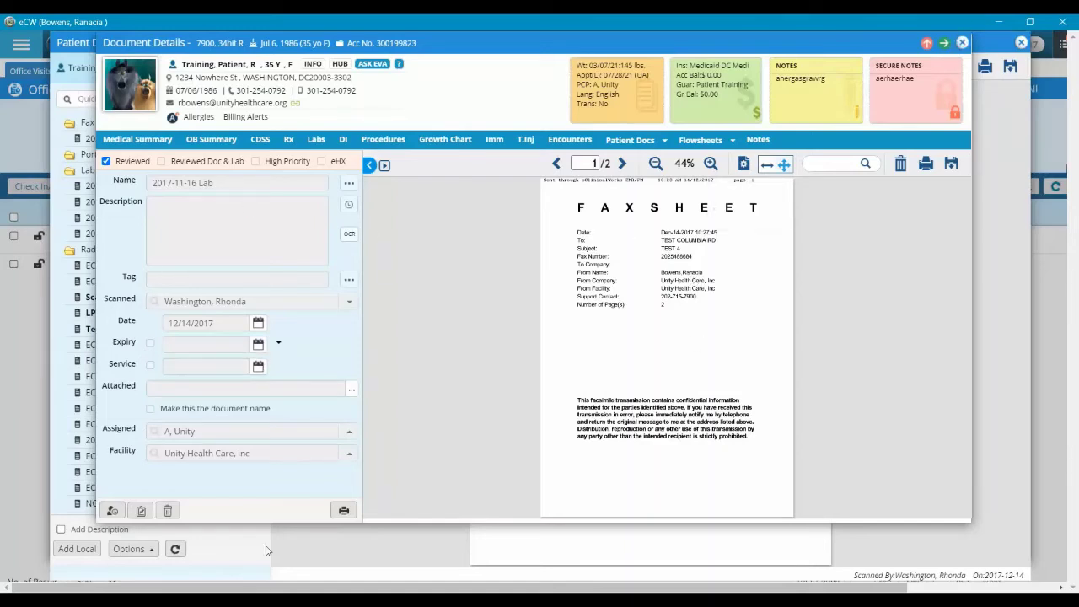
pyautogui.click(961, 43)
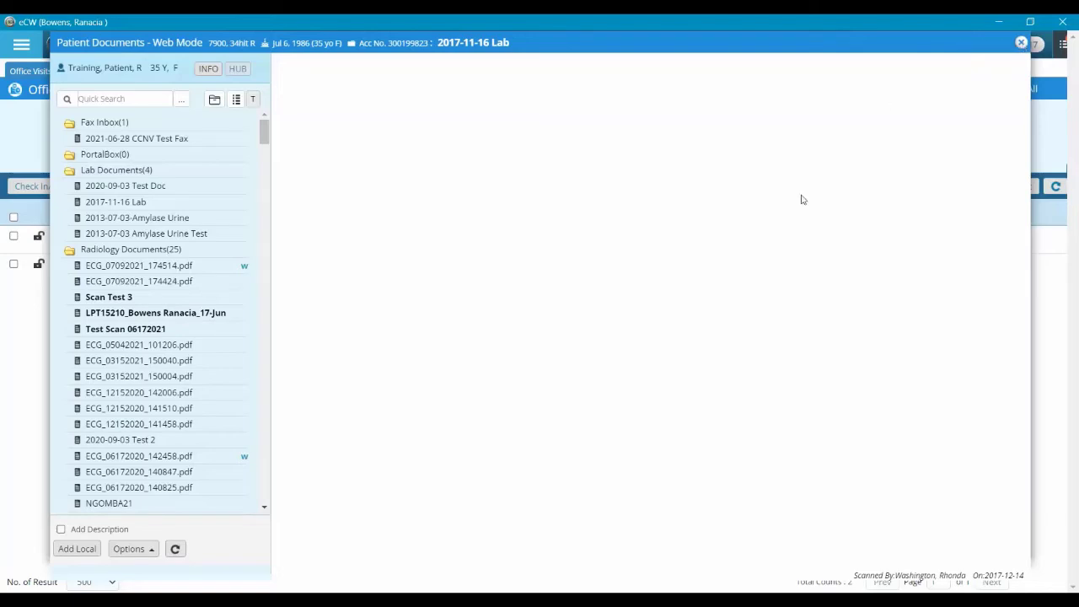
# Close the Web Mode documents window and reopen Patient Docs in Plug-in Mode
pyautogui.press('Escape')
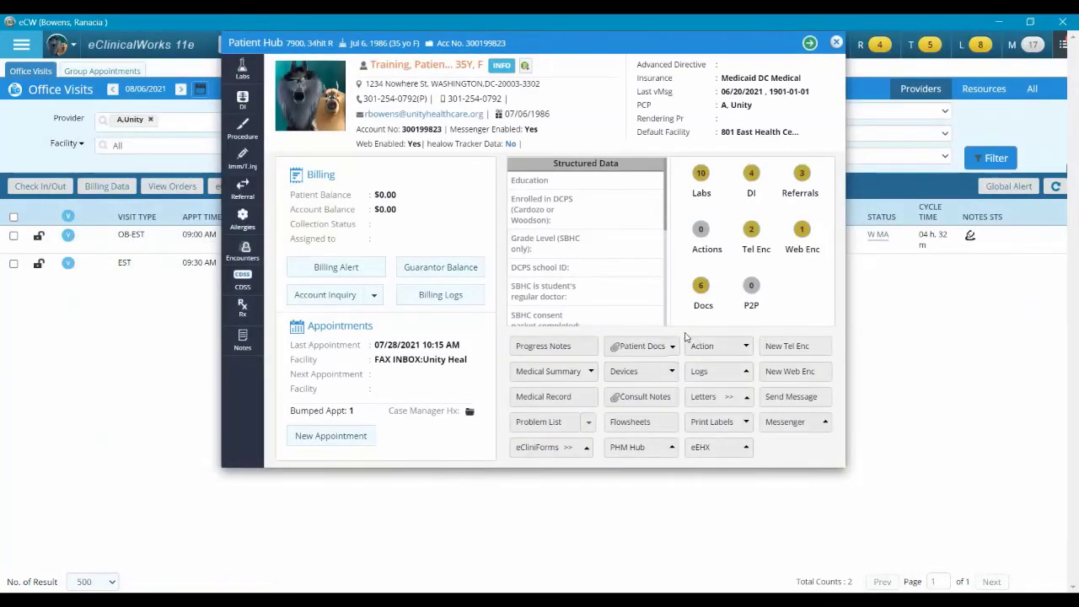
pyautogui.click(672, 349)
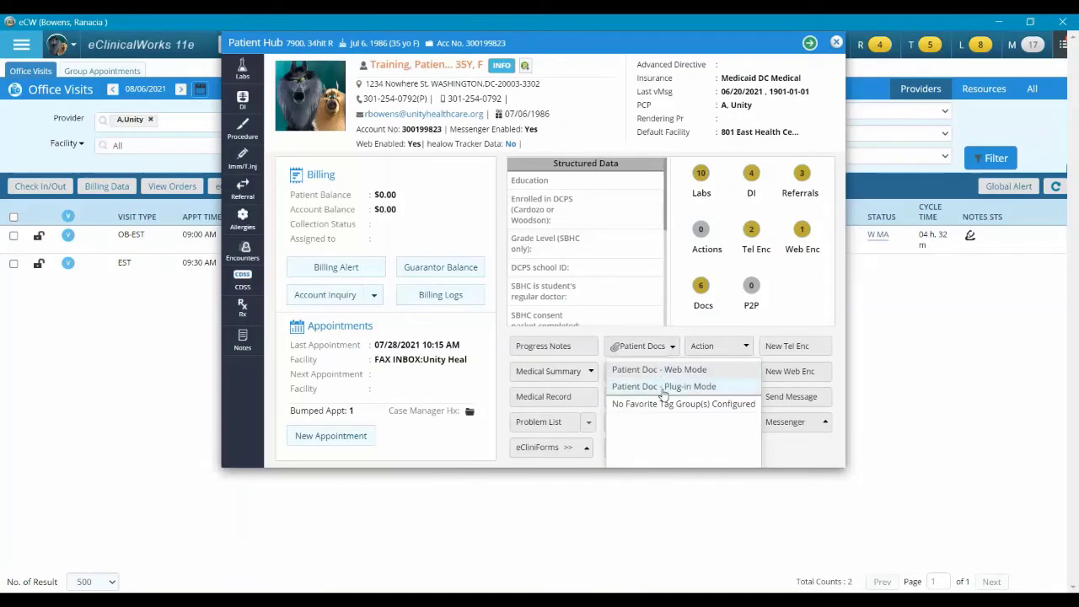
pyautogui.click(664, 387)
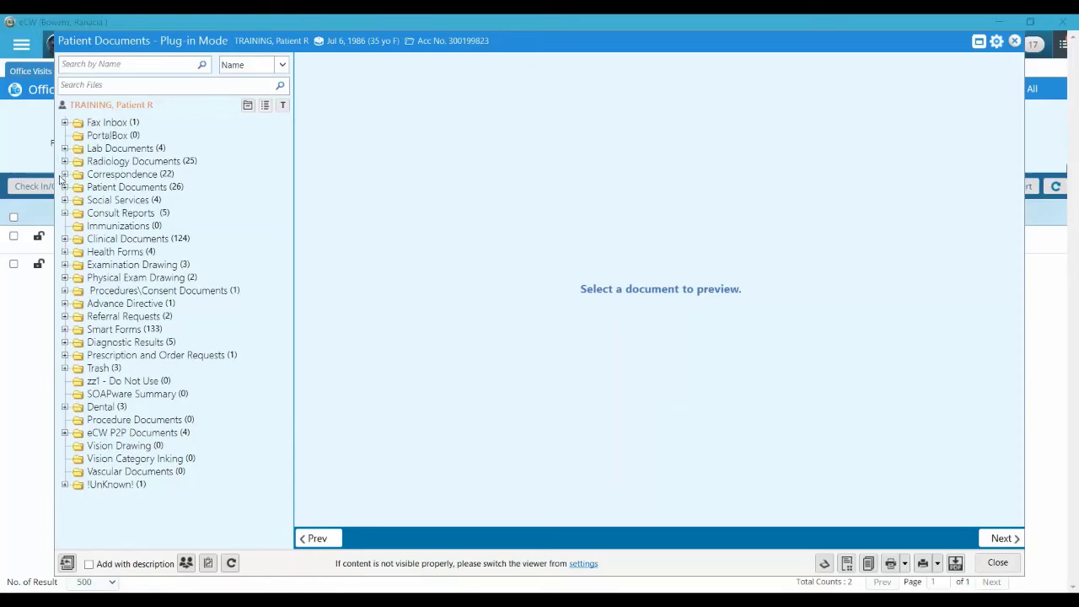
# Preview both 2021-08-06 Health Status Certificates and Letter_07242021_161706 from Clinical Documents
pyautogui.click(65, 239)
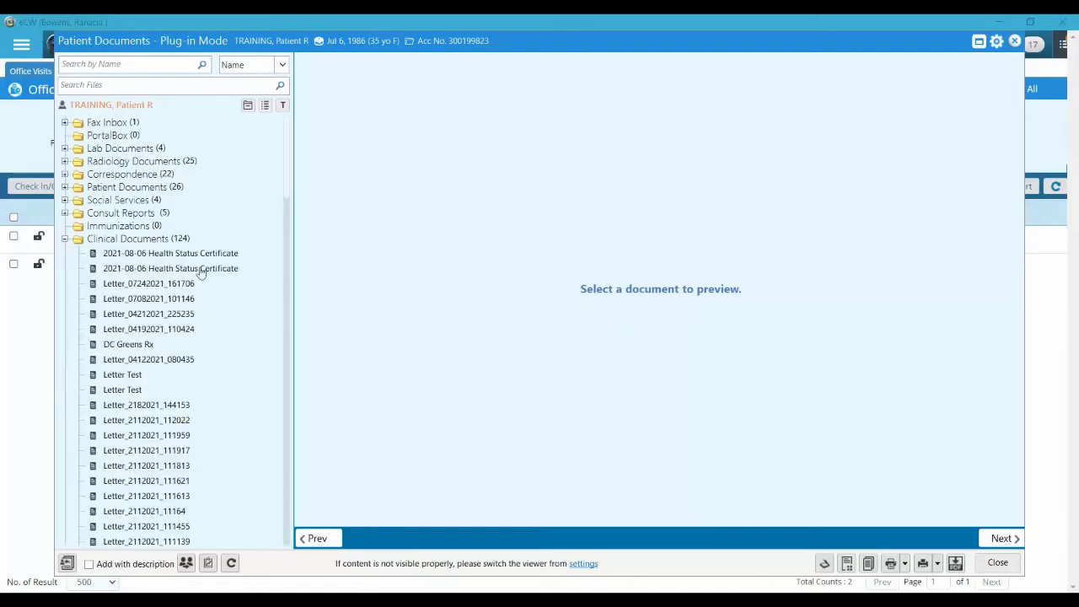
pyautogui.click(145, 254)
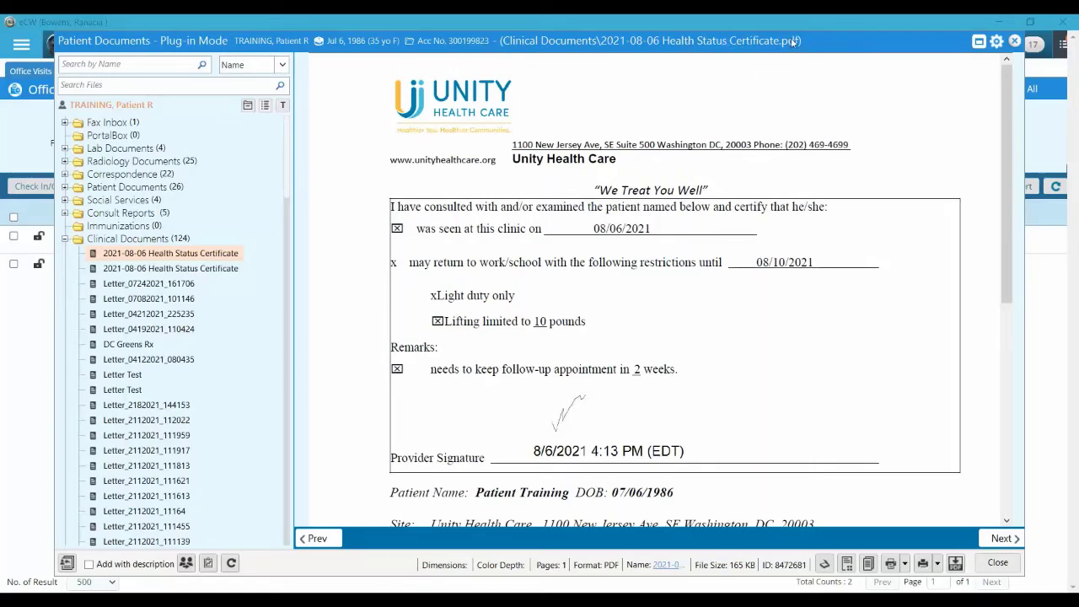
pyautogui.click(188, 272)
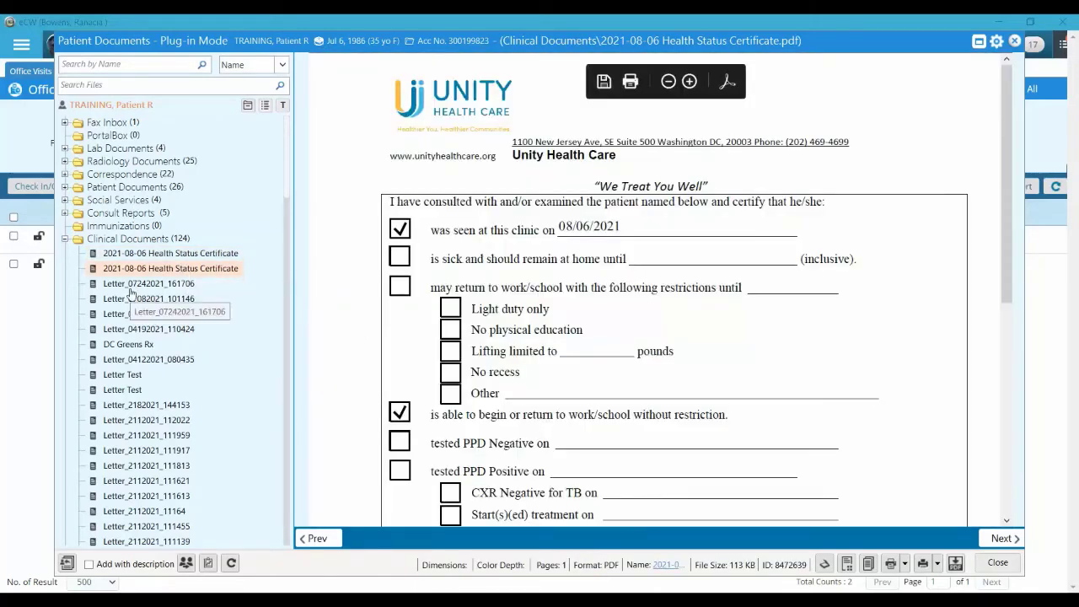
pyautogui.press('Down')
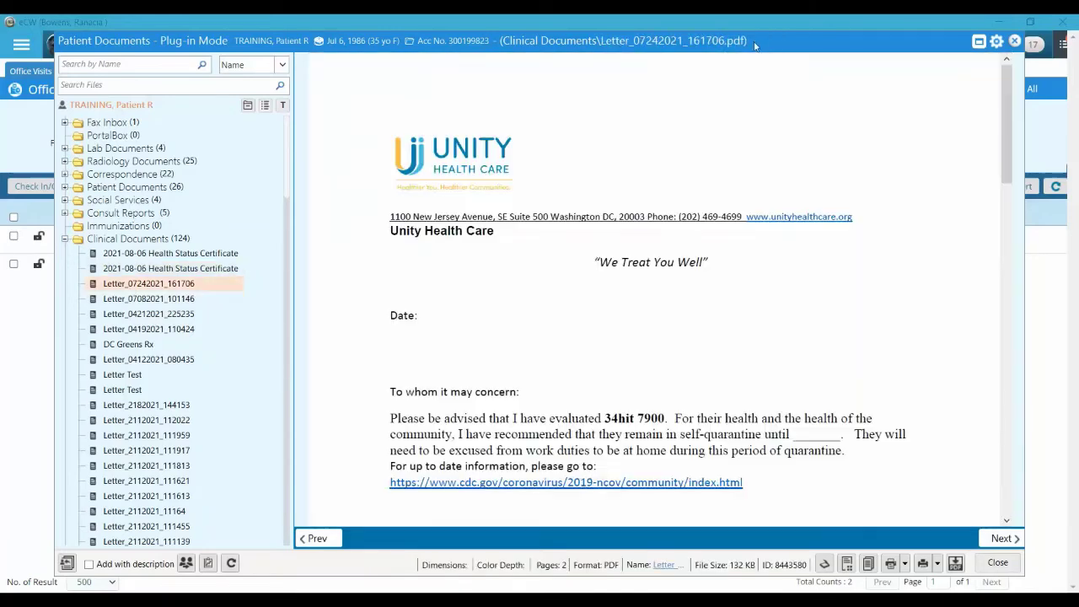
pyautogui.scroll(-2, 145, 401)
pyautogui.scroll(-5, 145, 401)
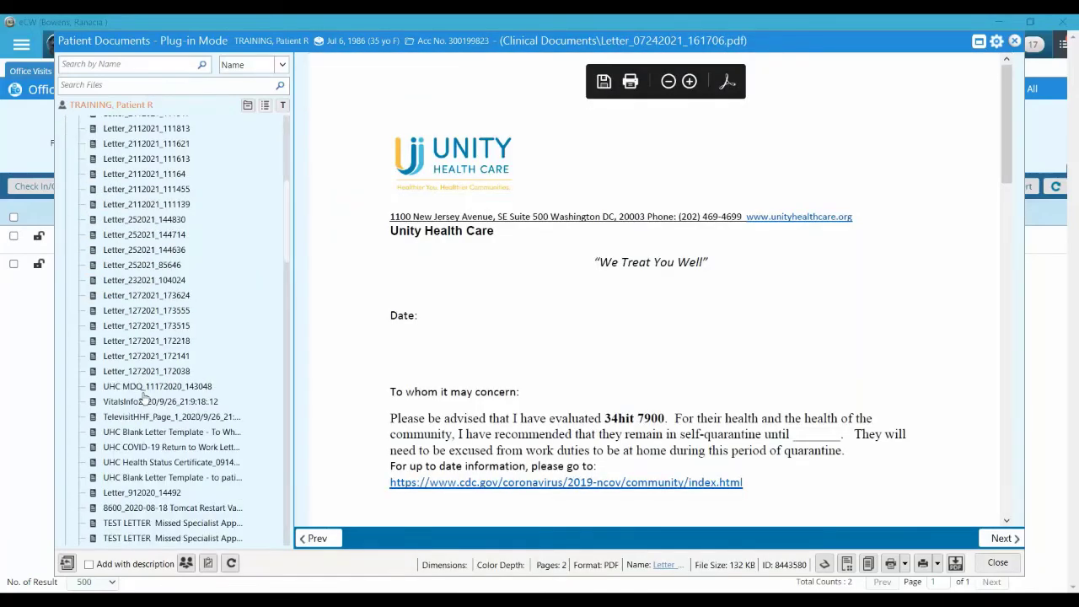
pyautogui.scroll(10, 145, 396)
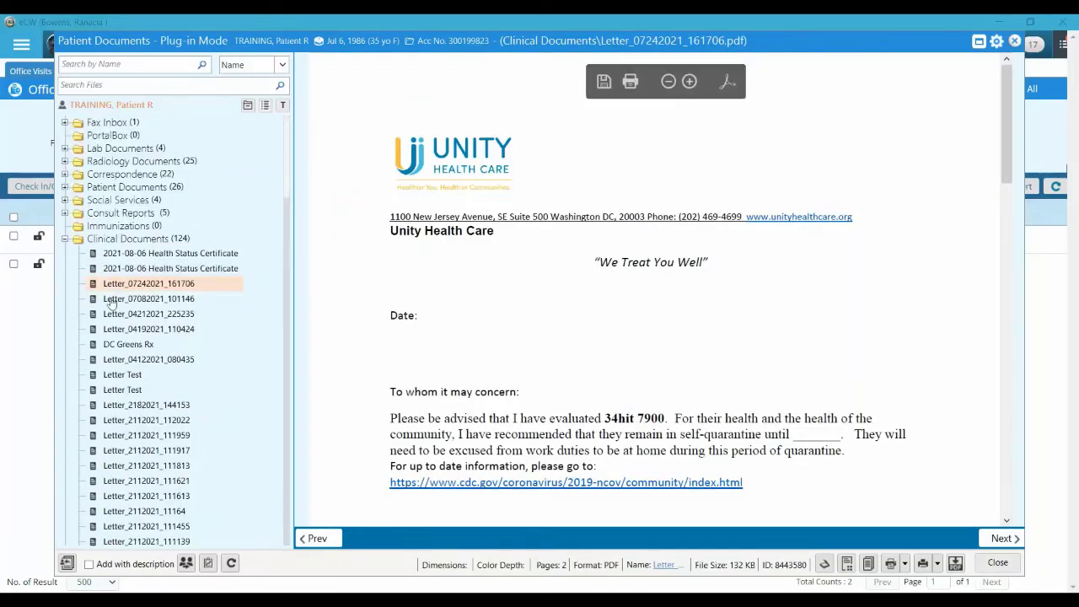
pyautogui.click(65, 239)
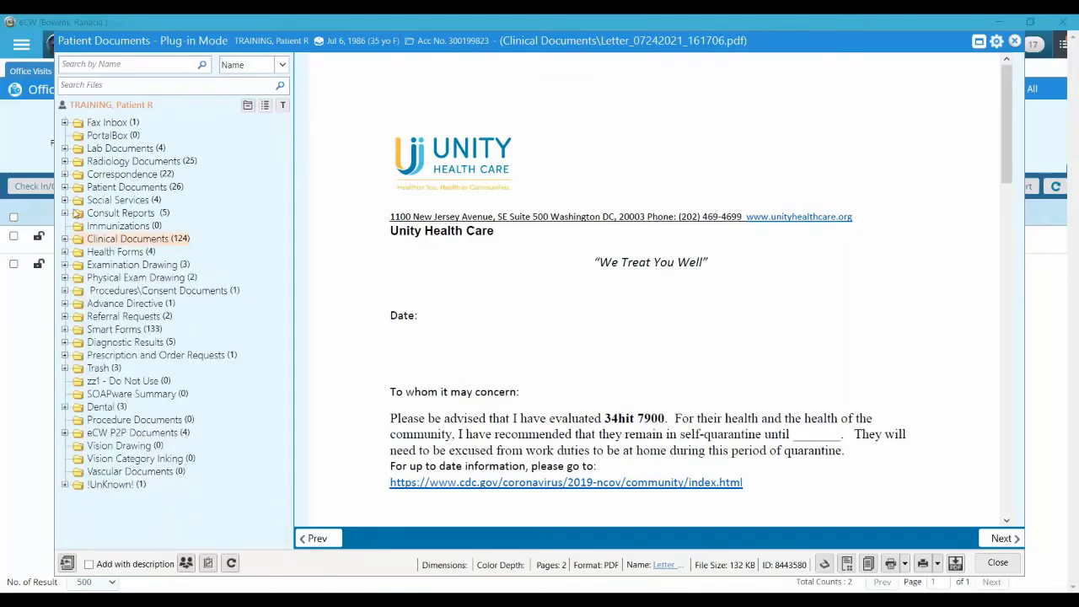
pyautogui.click(65, 240)
# Check the Health Status Certificate via Update > With Preview, cancel unchanged, and close the viewer
pyautogui.rightClick(124, 256)
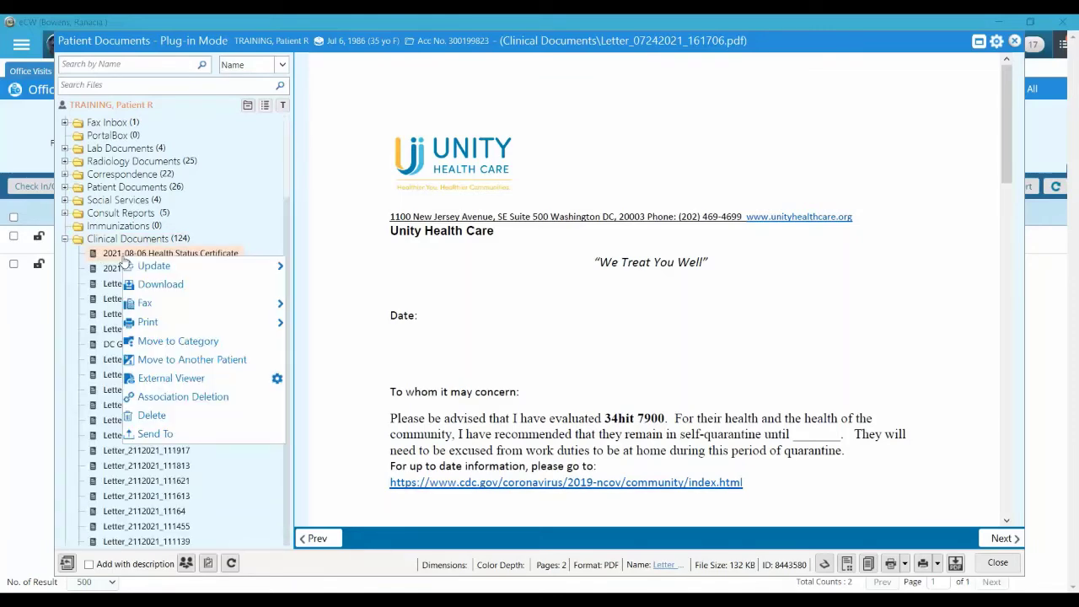
pyautogui.moveTo(156, 270)
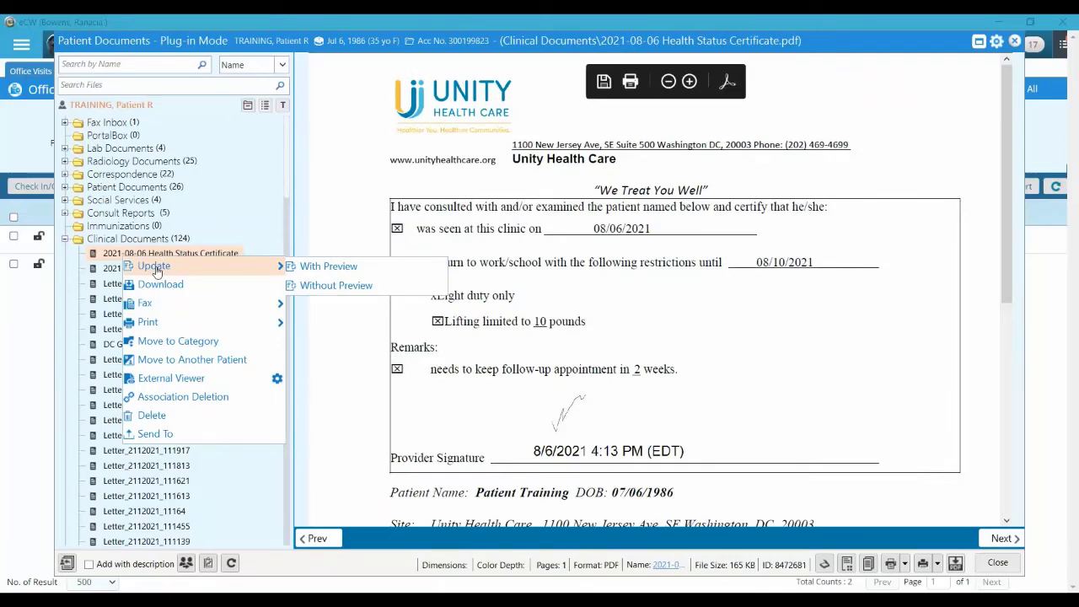
pyautogui.click(340, 267)
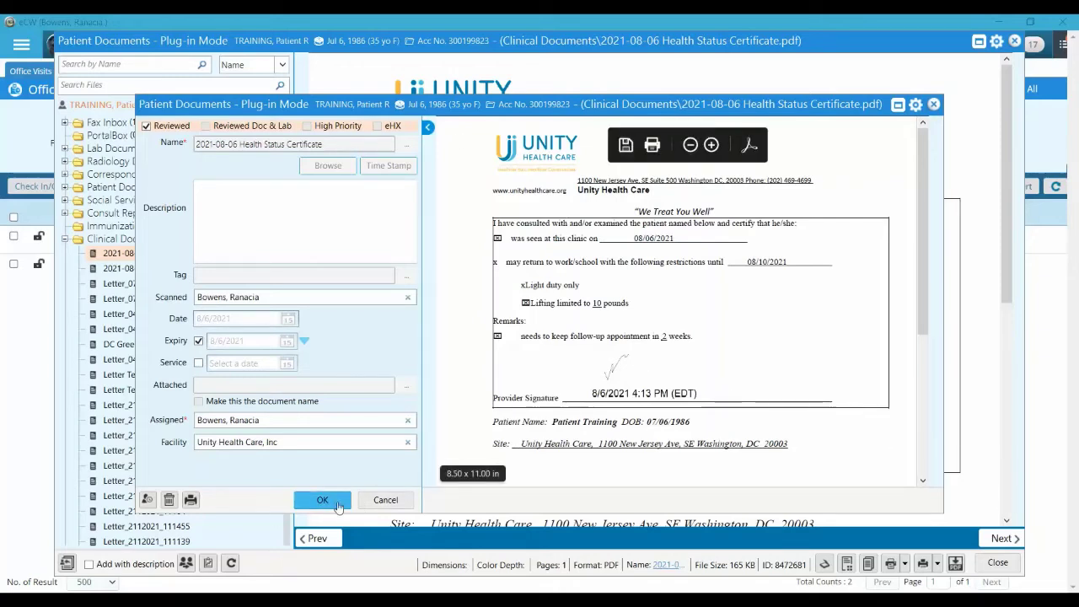
pyautogui.click(386, 502)
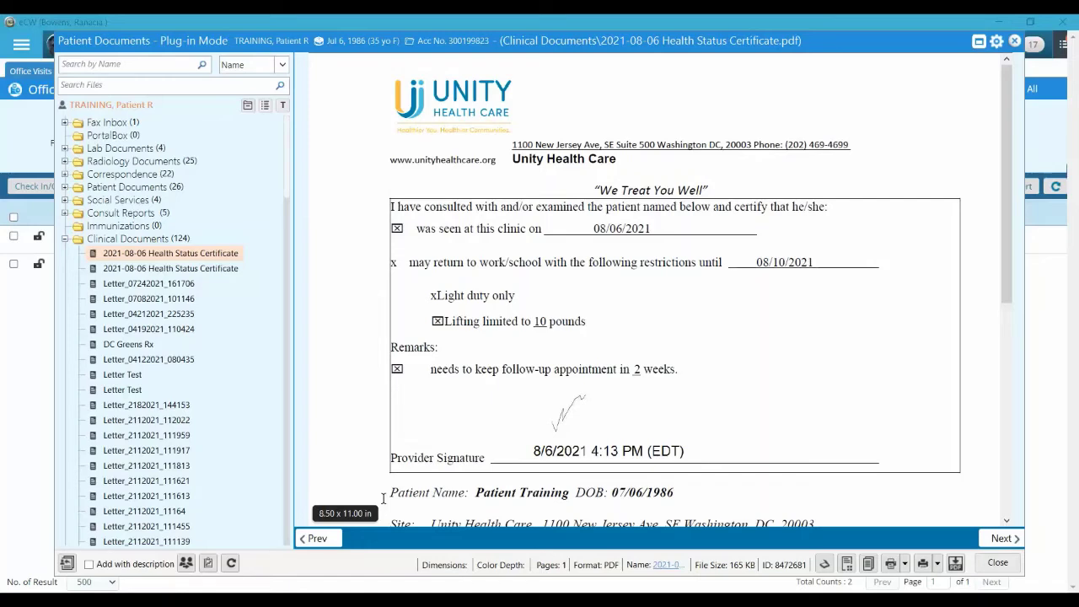
pyautogui.click(65, 240)
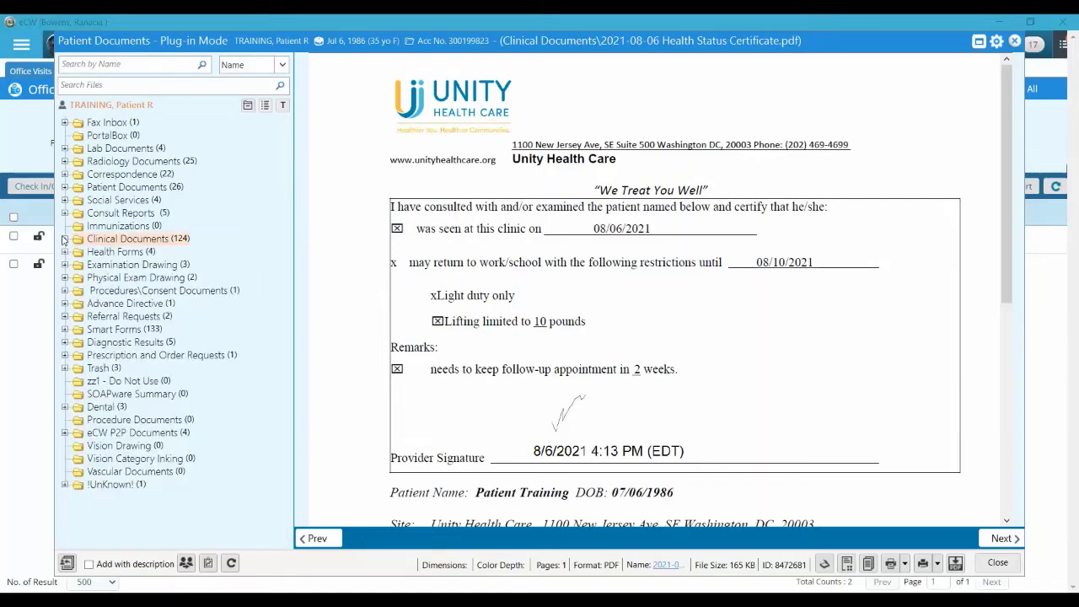
pyautogui.click(998, 563)
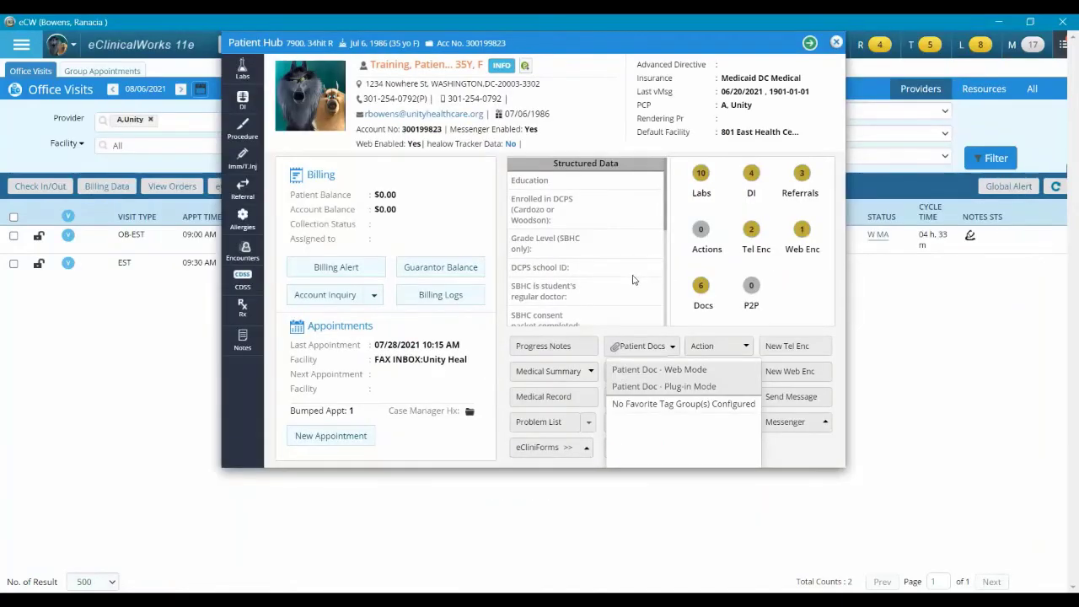
# Close the patient hub and open the Scanner from the Documents section menu
pyautogui.click(685, 331)
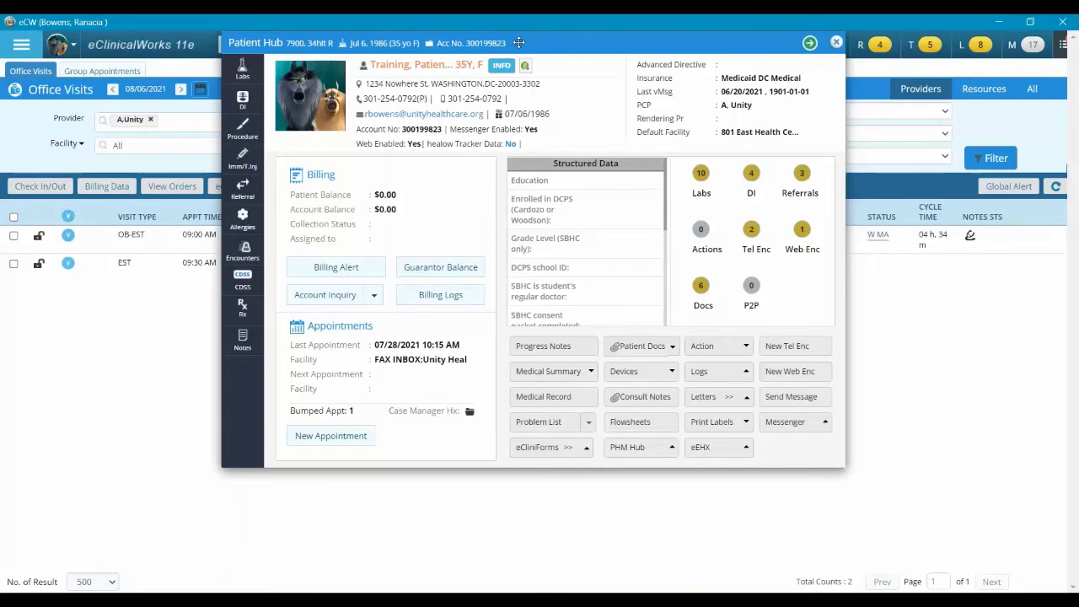
pyautogui.click(836, 43)
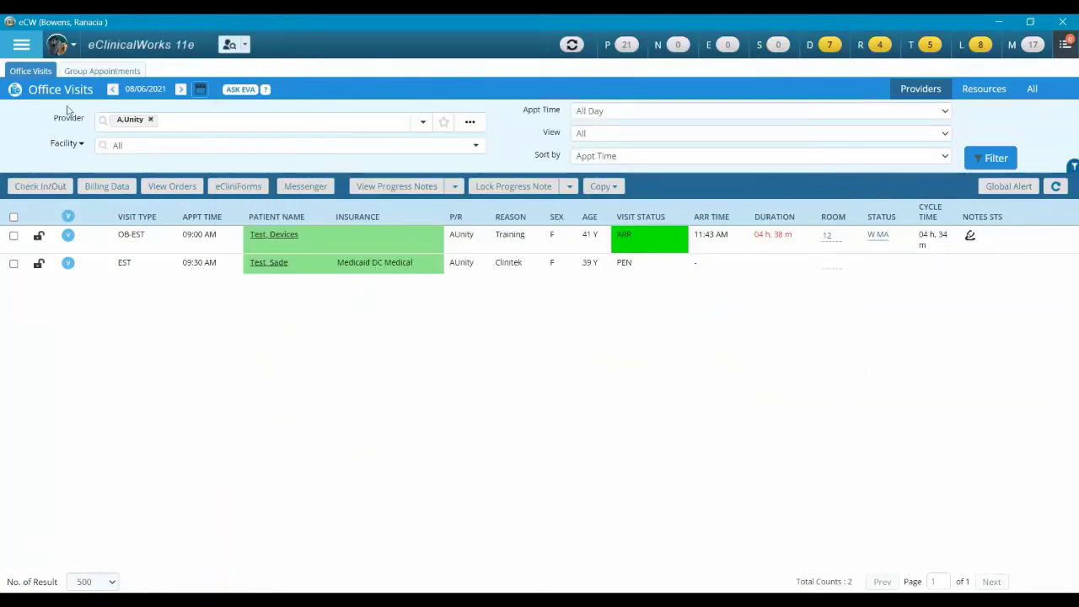
pyautogui.click(14, 41)
pyautogui.click(21, 282)
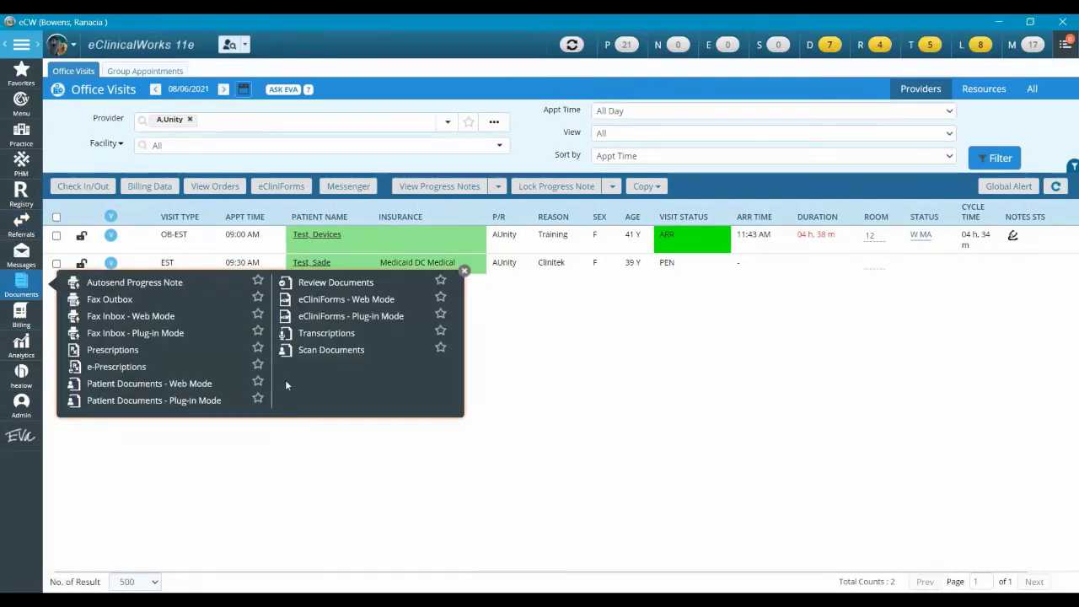
pyautogui.click(325, 352)
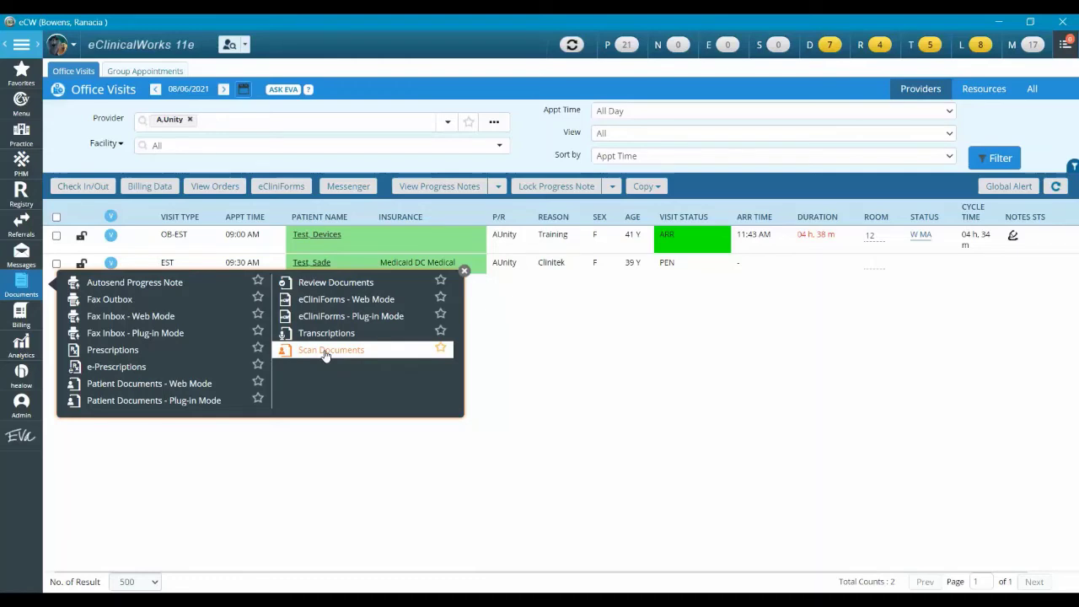
pyautogui.click(325, 352)
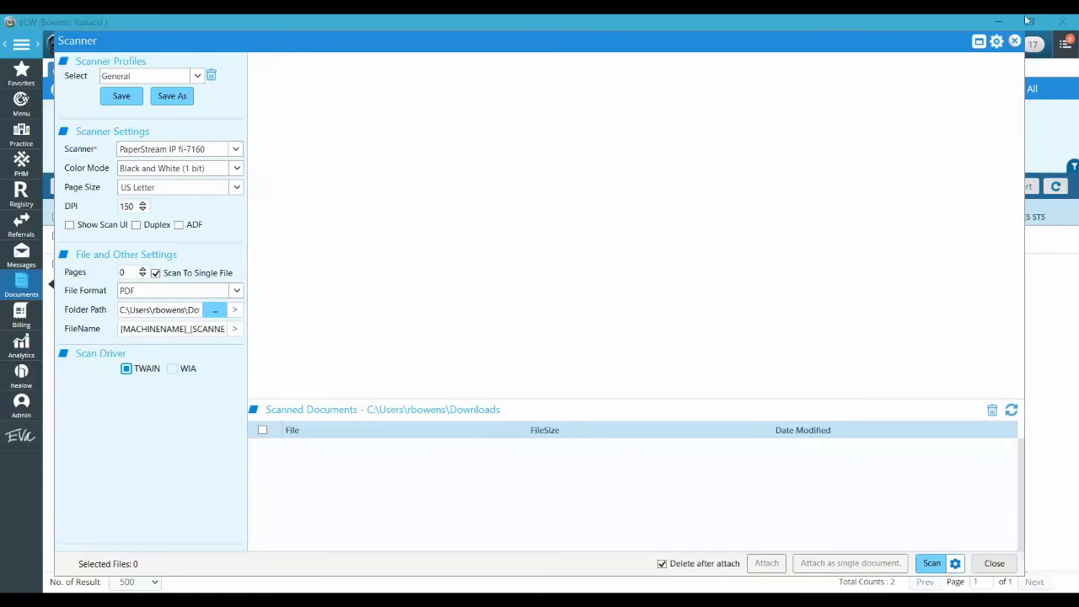
# Close the Scanner window and dismiss the Messages and Documents menus
pyautogui.click(1014, 42)
pyautogui.moveTo(1013, 49)
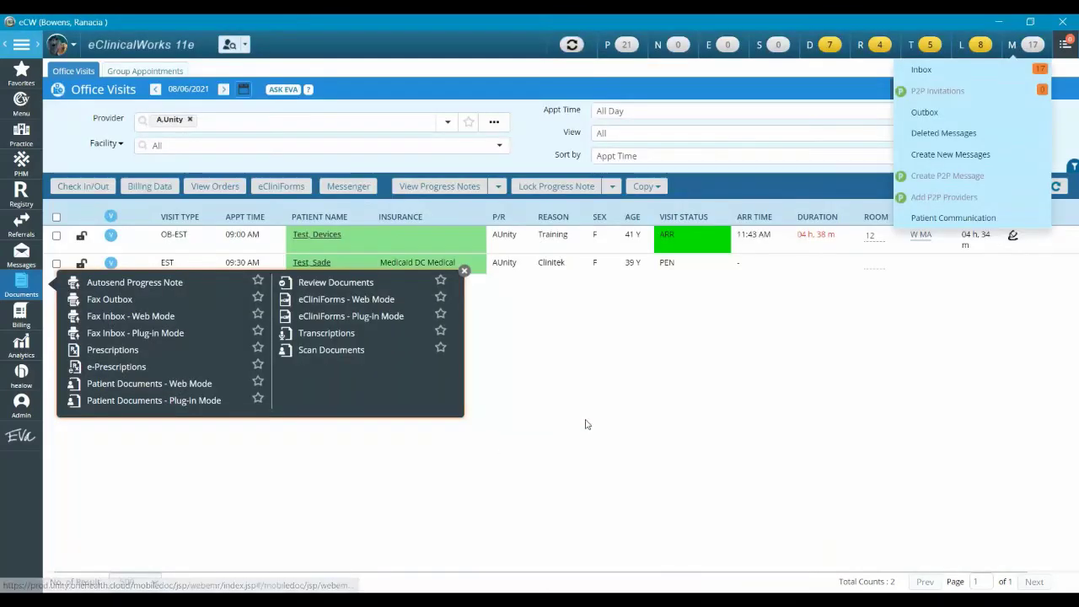
pyautogui.click(584, 422)
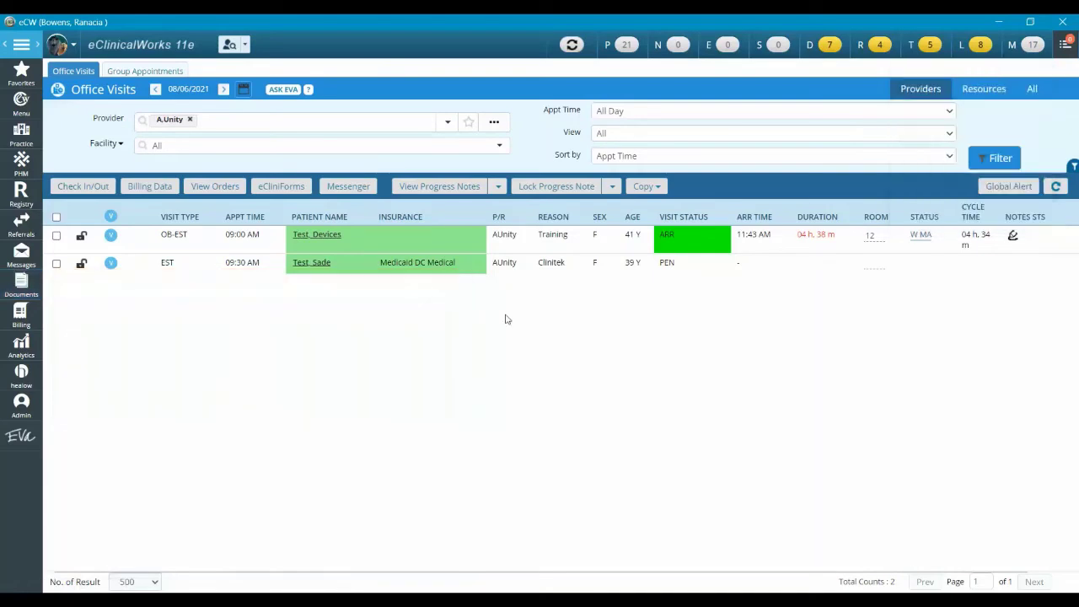
# Pick the training test patient from recent patients and bring up their Patient Documents
pyautogui.click(229, 47)
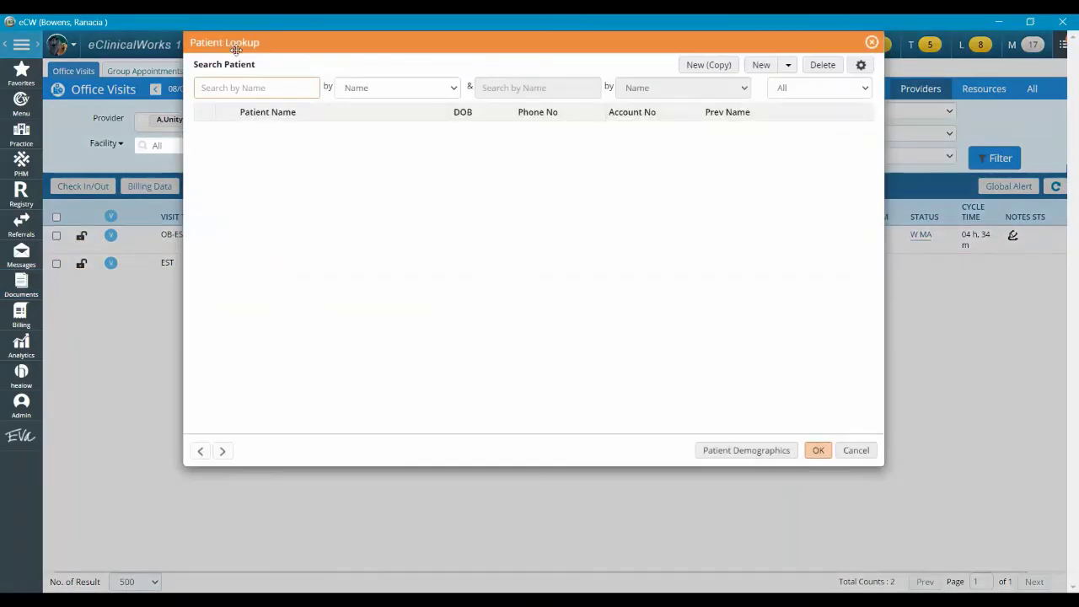
pyautogui.click(871, 42)
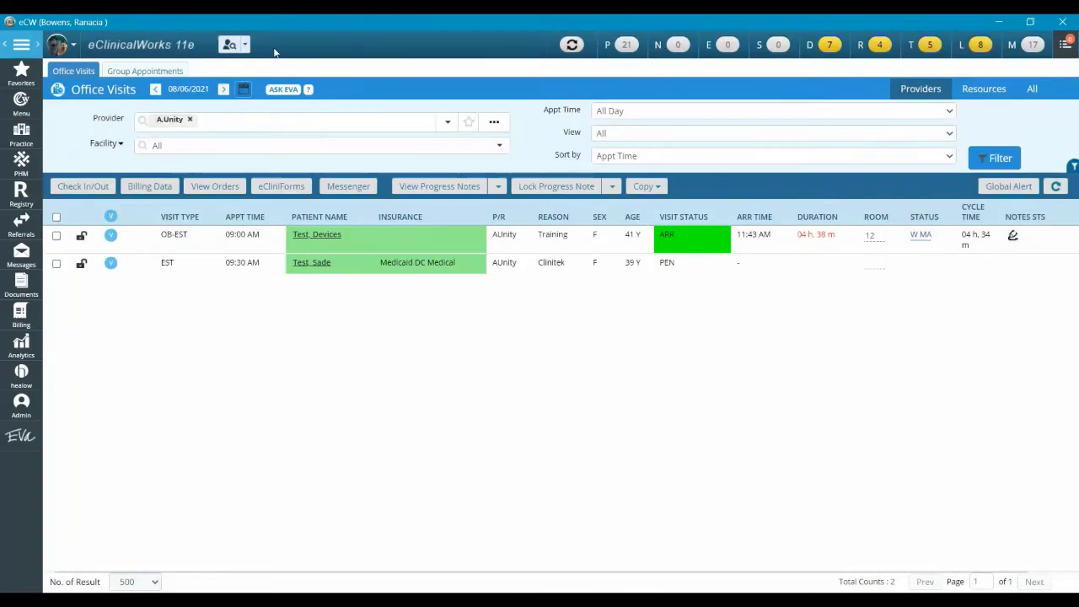
pyautogui.click(244, 45)
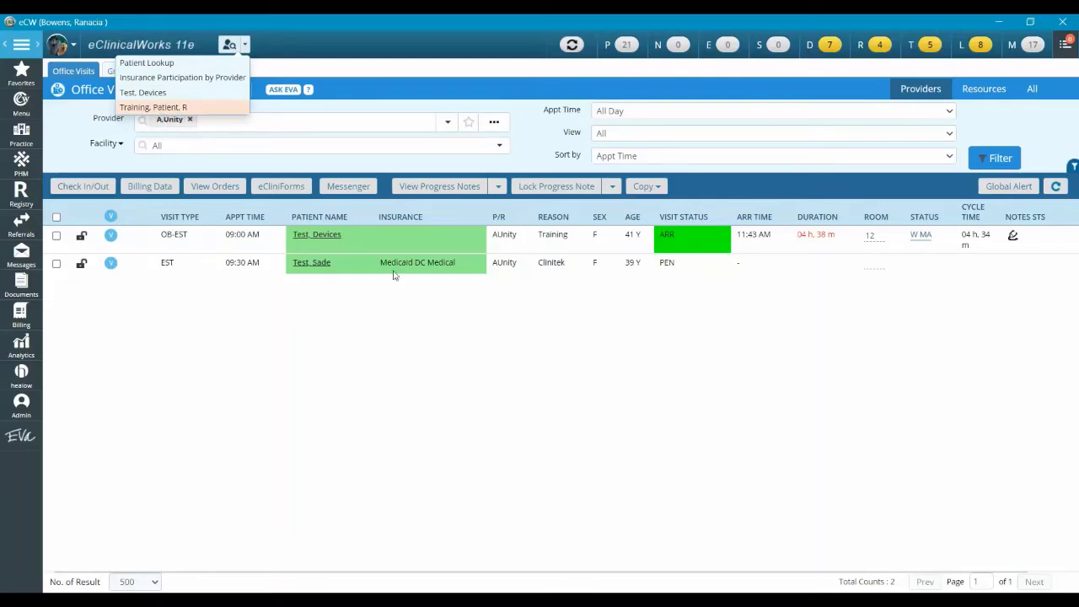
pyautogui.click(162, 108)
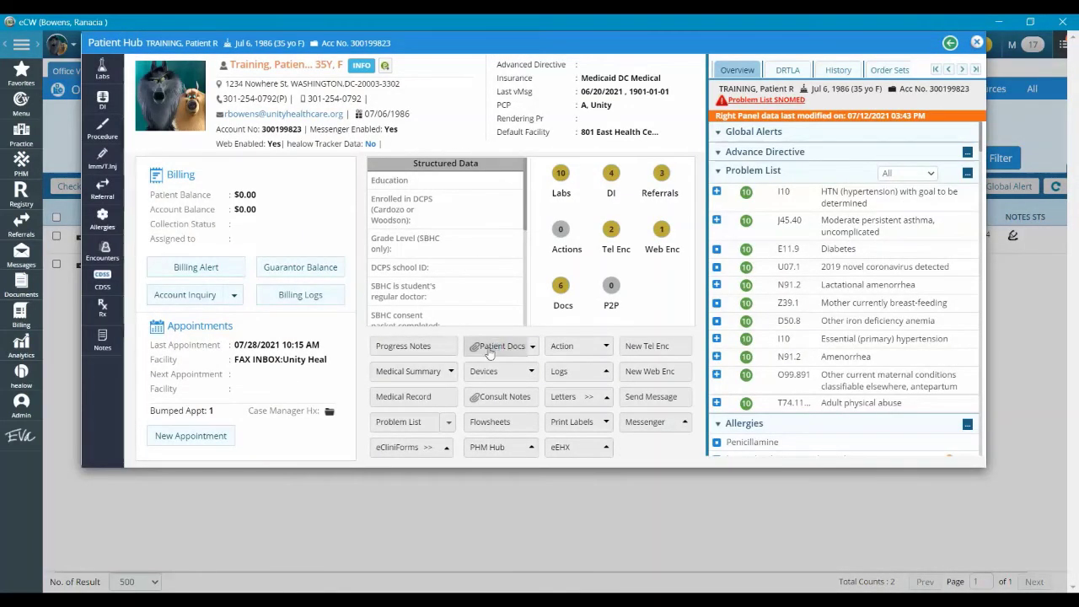
pyautogui.click(489, 349)
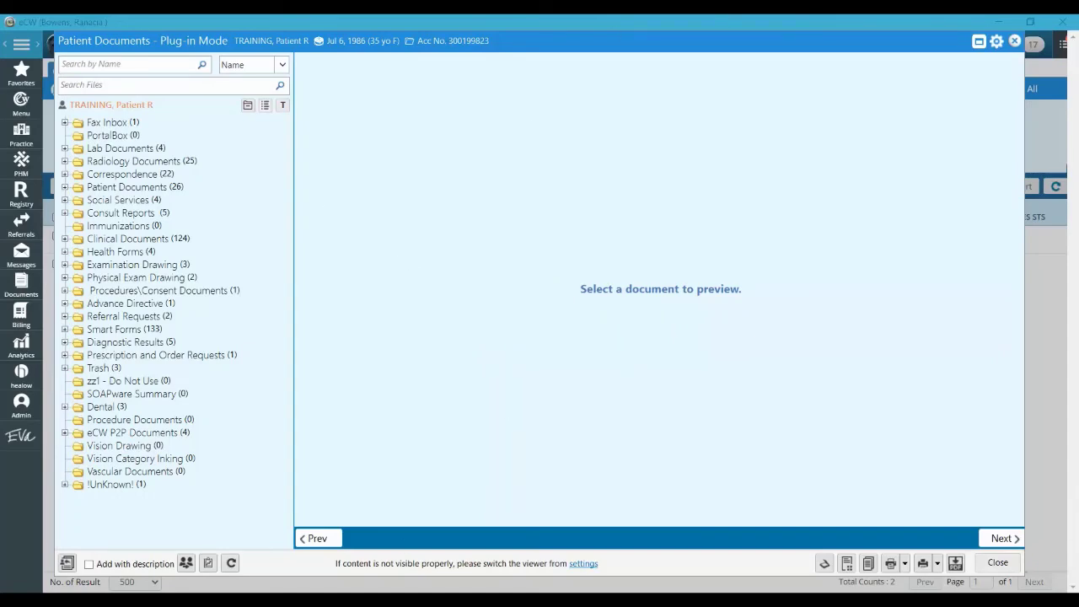
pyautogui.click(824, 567)
# Open the Scanner for this patient, keeping colour mode at Black and White (1 bit)
pyautogui.click(823, 565)
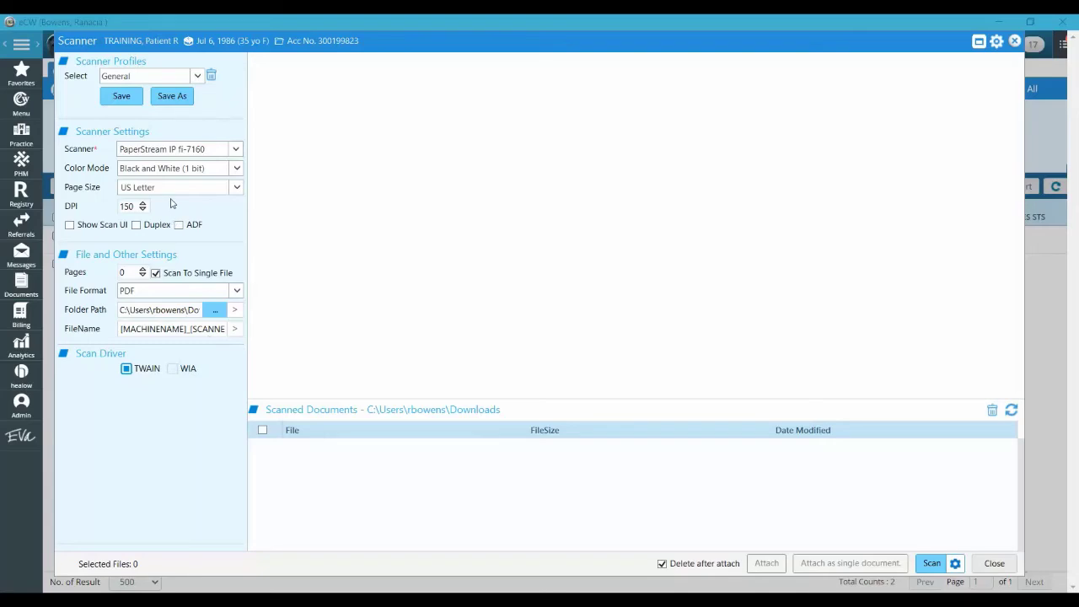
pyautogui.click(152, 172)
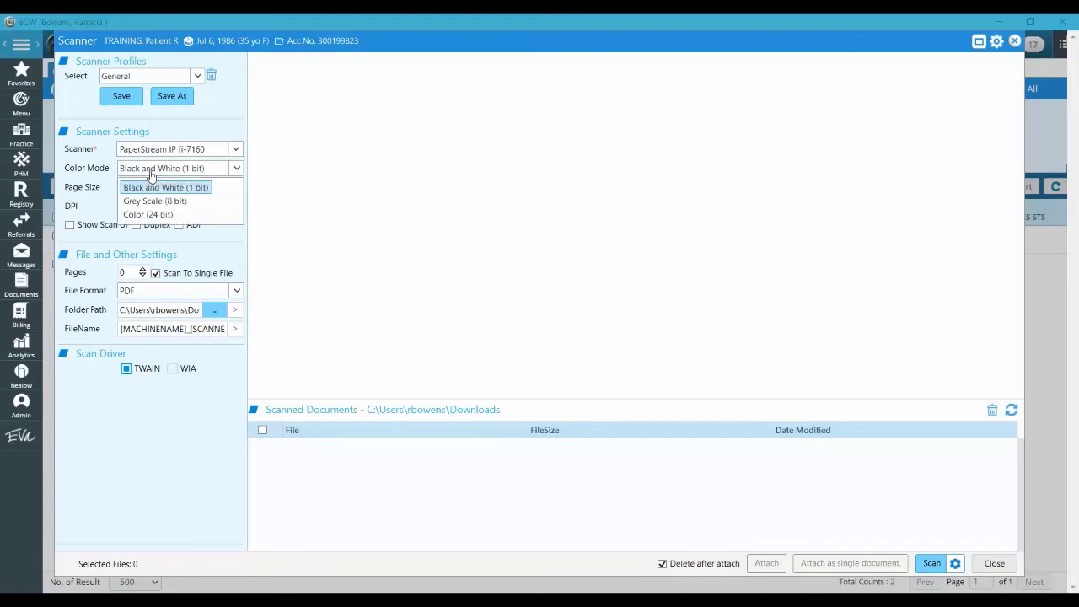
pyautogui.click(101, 196)
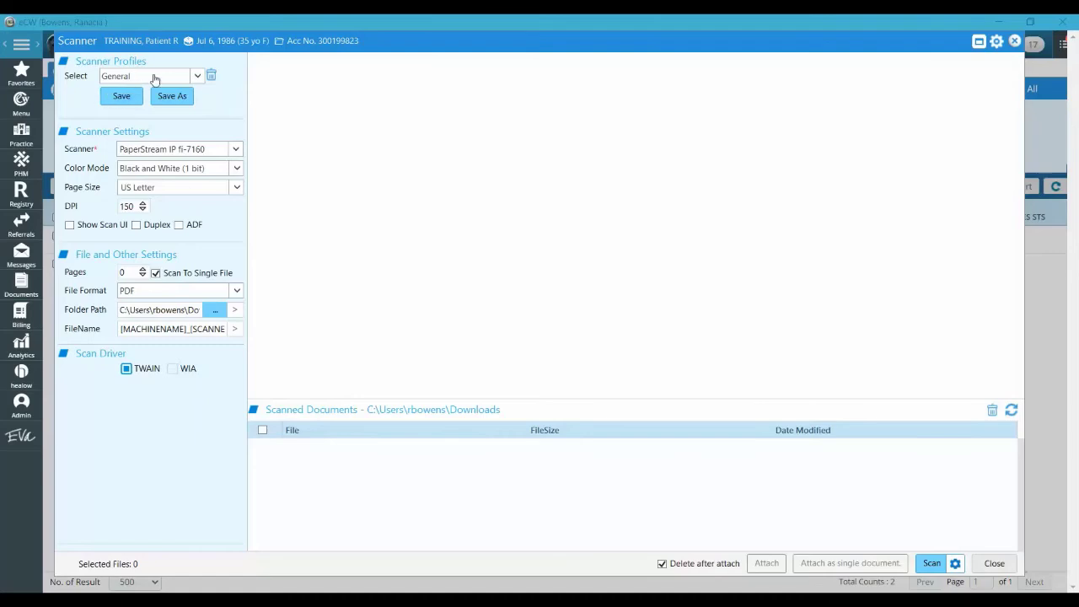
pyautogui.click(156, 77)
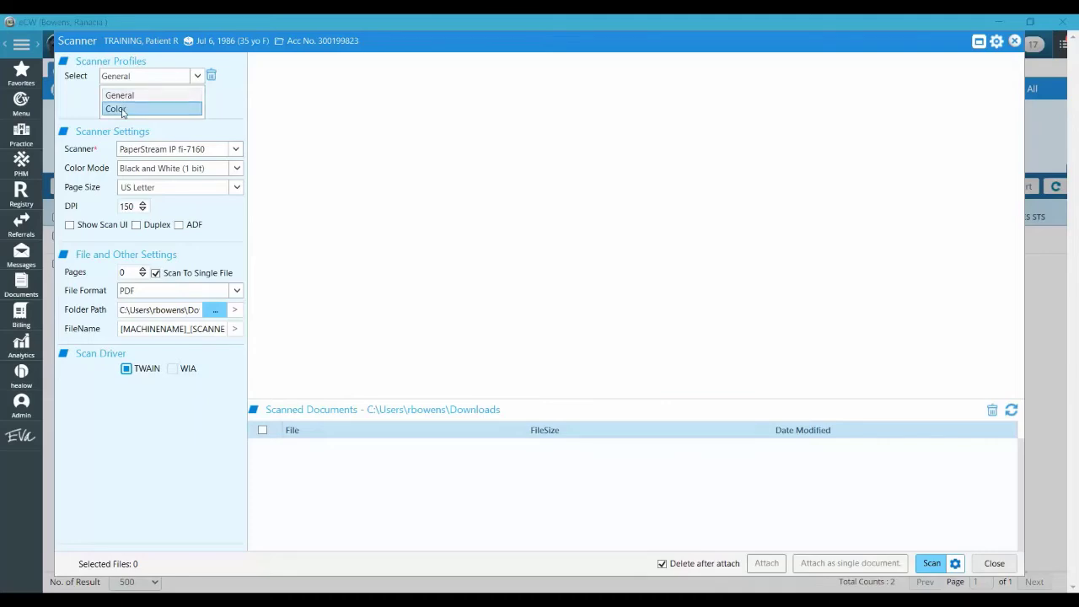
pyautogui.click(123, 110)
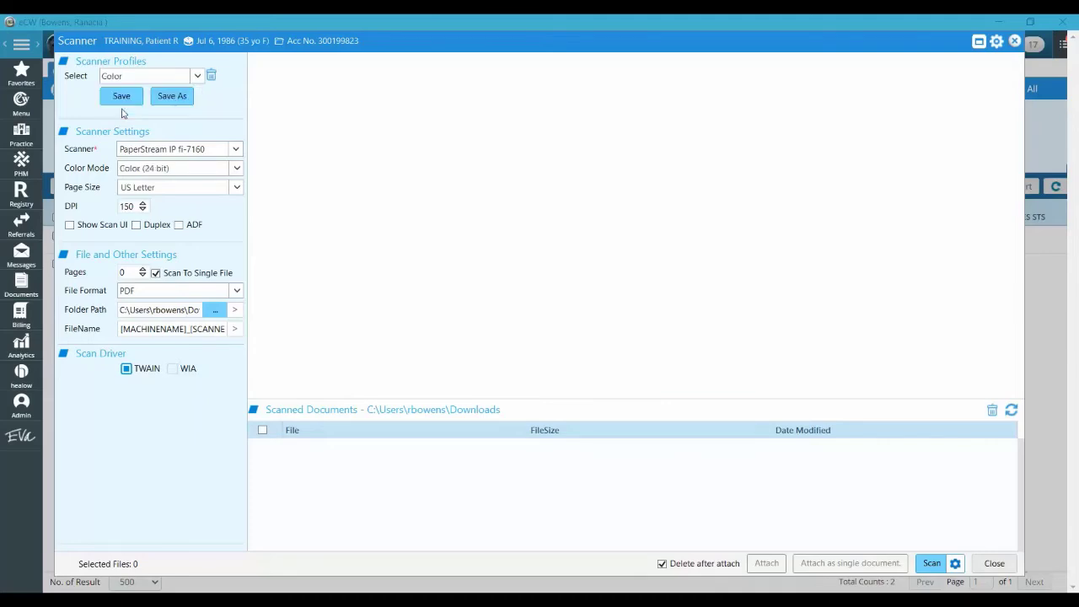
pyautogui.click(172, 76)
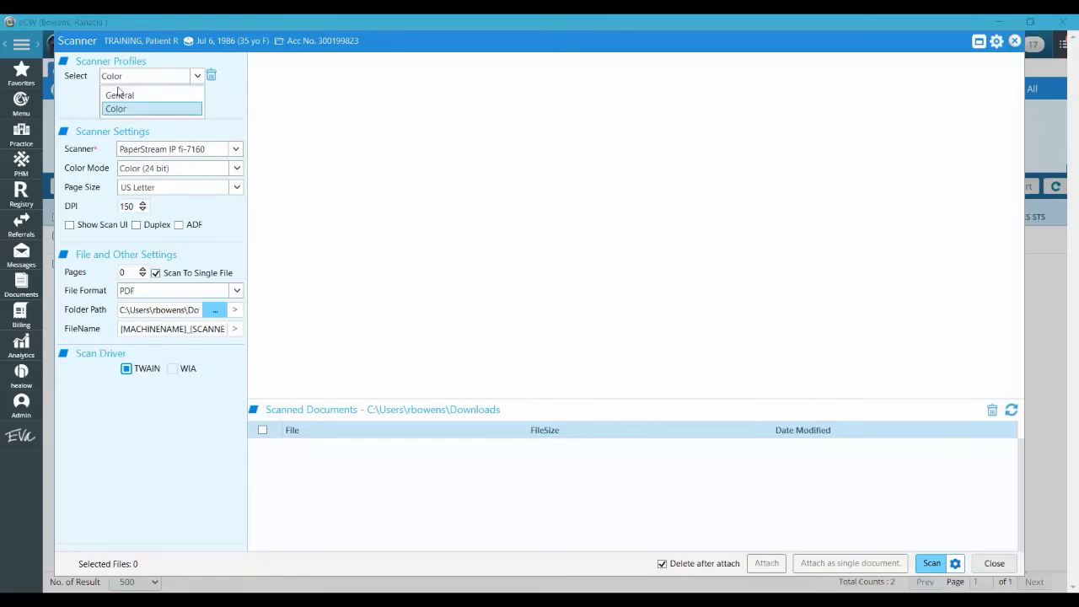
pyautogui.click(122, 98)
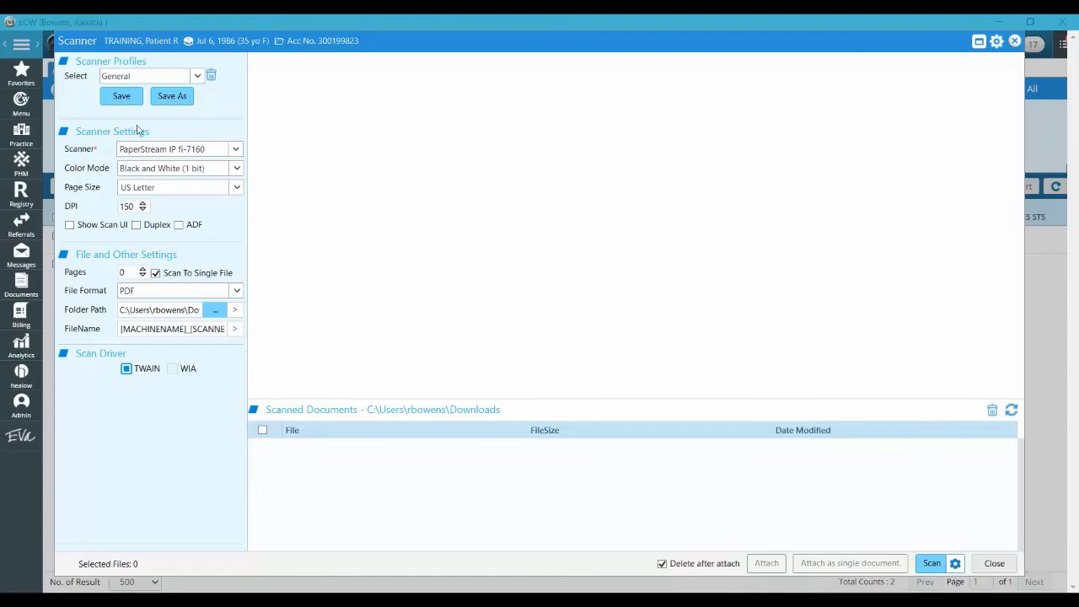
pyautogui.click(236, 150)
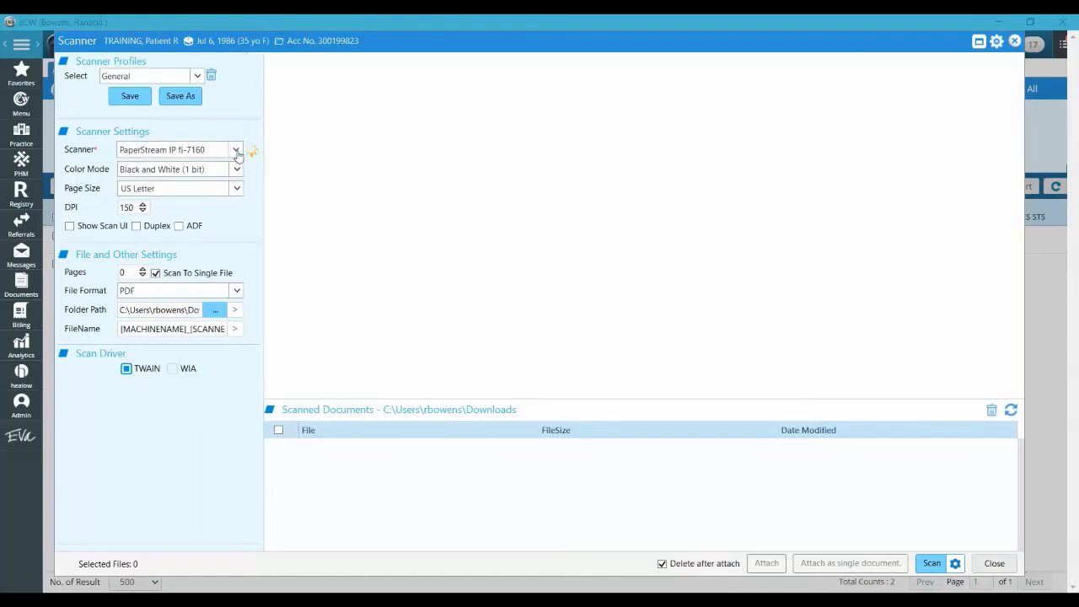
pyautogui.click(236, 151)
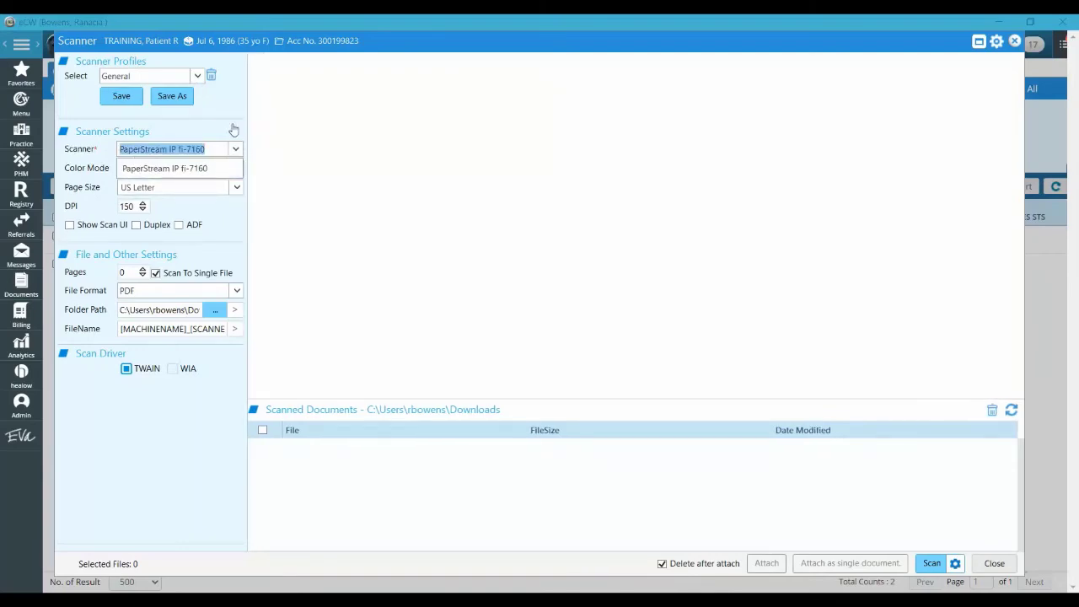
pyautogui.click(236, 149)
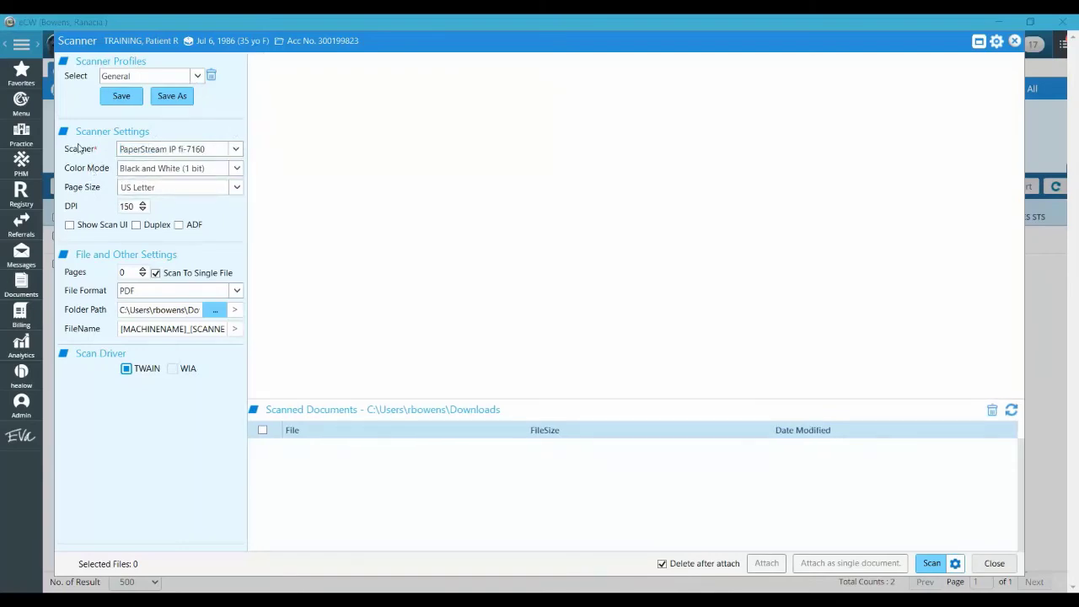
pyautogui.click(233, 171)
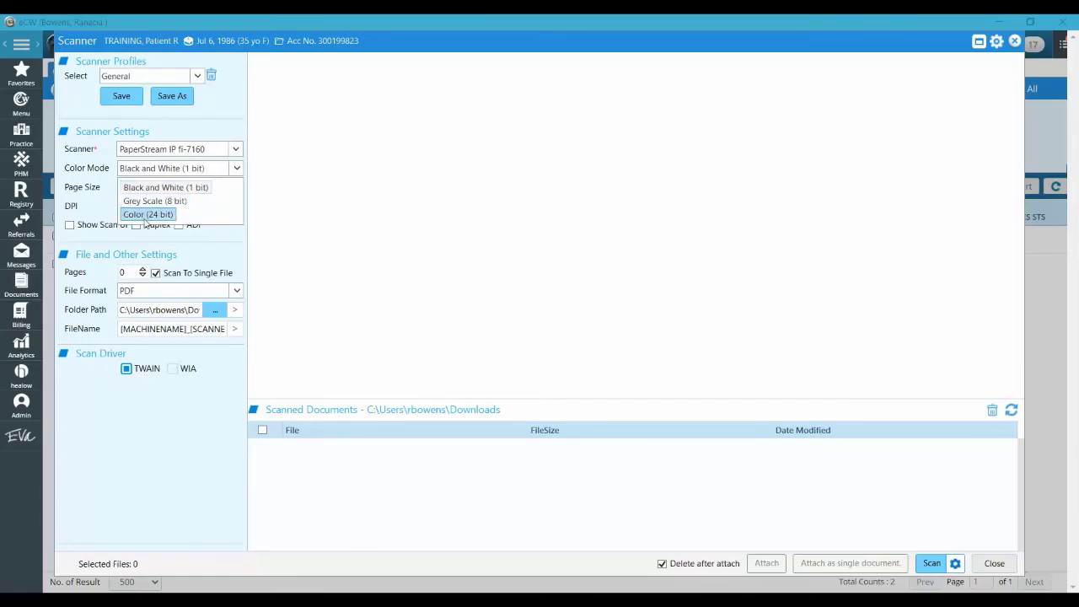
pyautogui.click(91, 194)
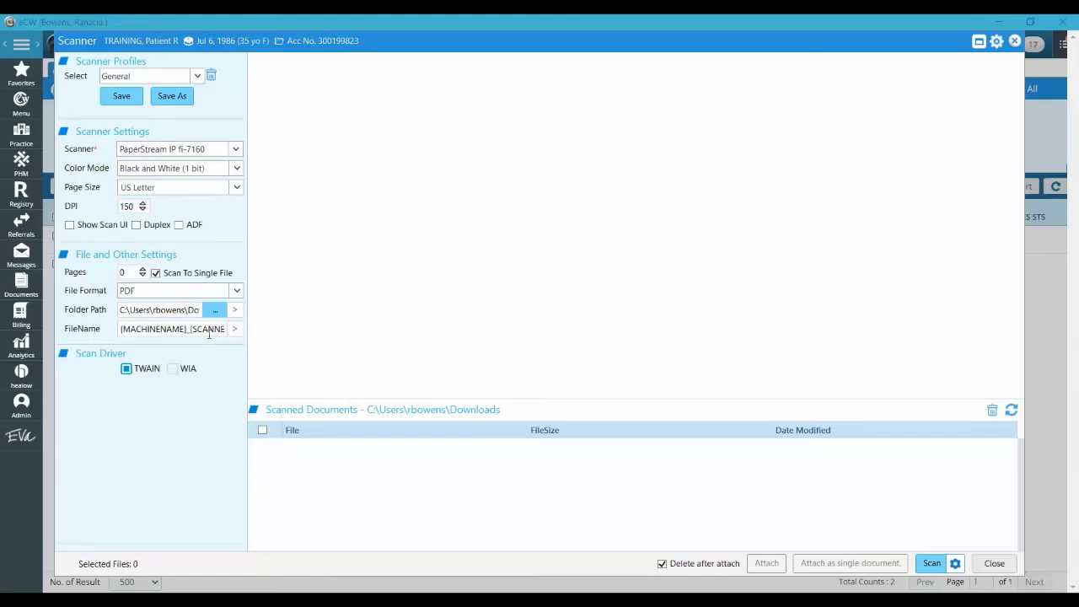
pyautogui.moveTo(192, 328); pyautogui.dragTo(259, 333)
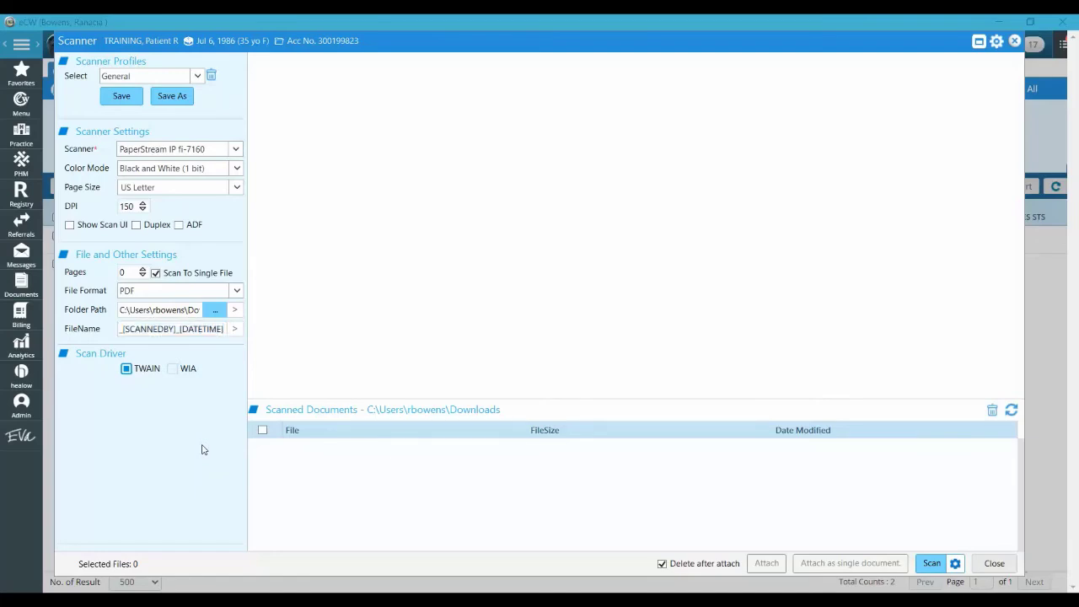
pyautogui.click(235, 330)
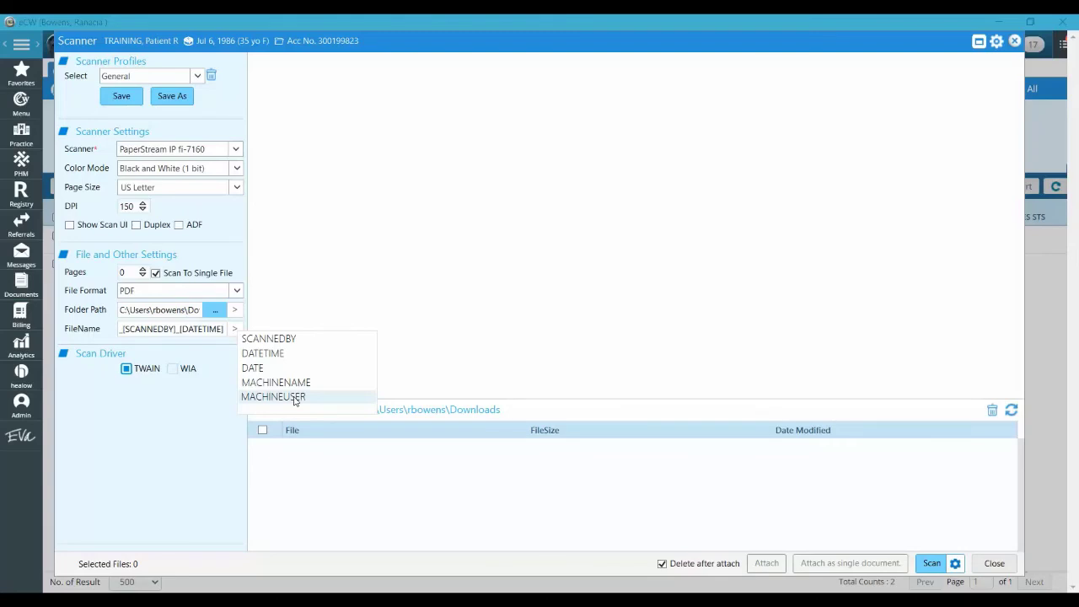
pyautogui.click(545, 358)
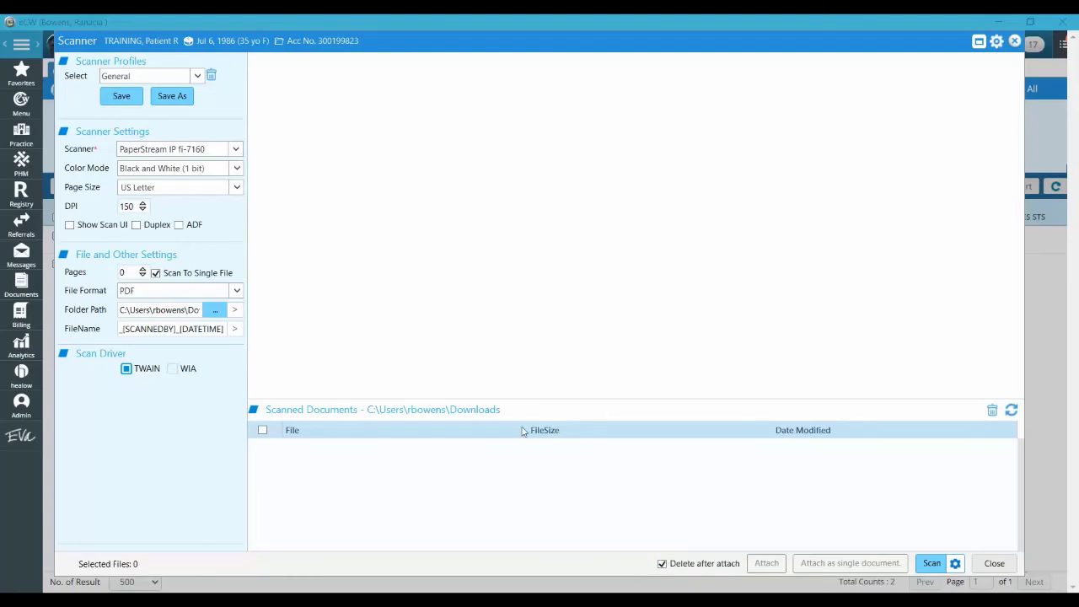
# Scan the paper document into a new 99 KB PDF dated 08/06/2021 04:27 PM
pyautogui.click(534, 479)
pyautogui.click(956, 564)
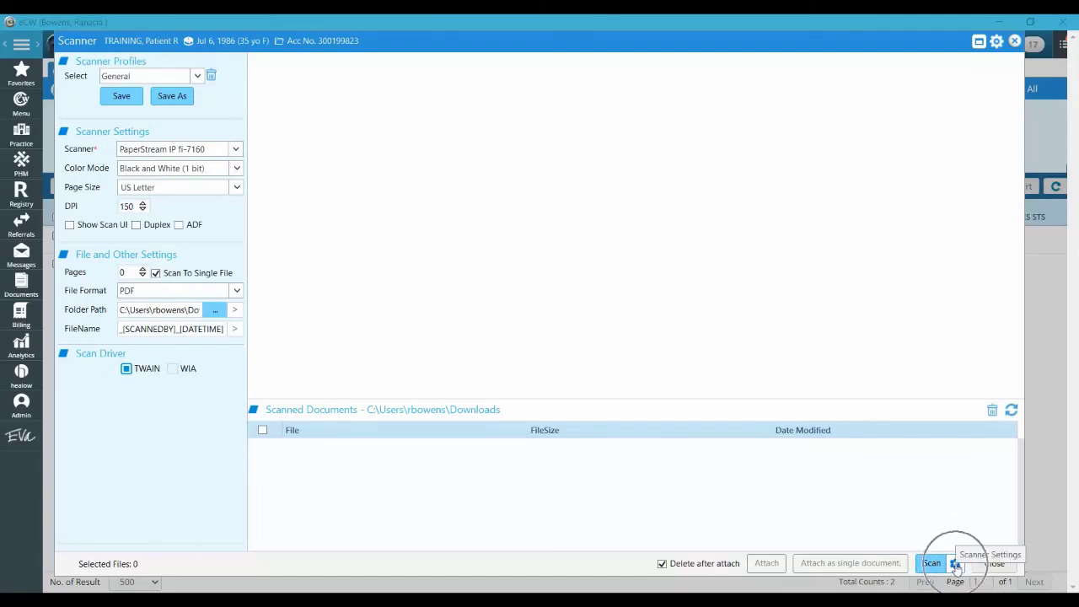
pyautogui.click(955, 565)
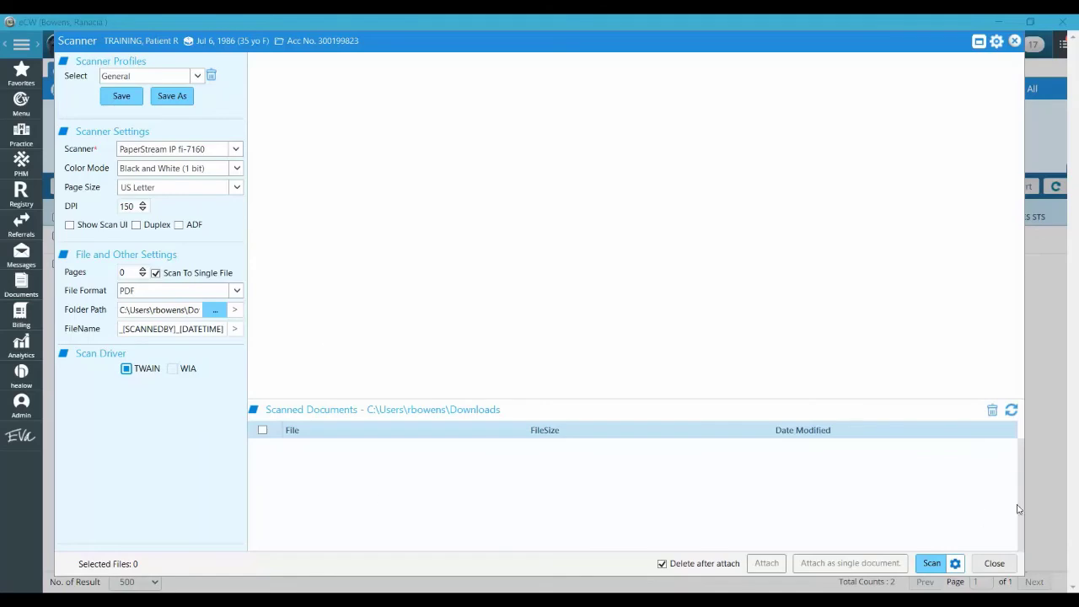
pyautogui.click(932, 565)
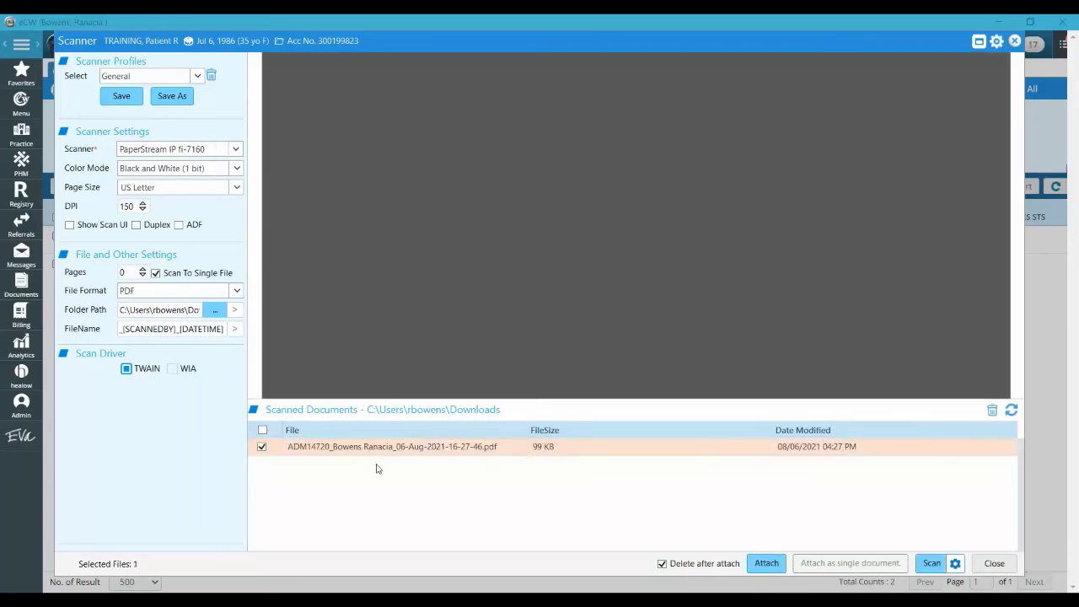
# Scroll through the four-page NDC notice, return to page one, and zoom to readable size
pyautogui.scroll(-3, 797, 268)
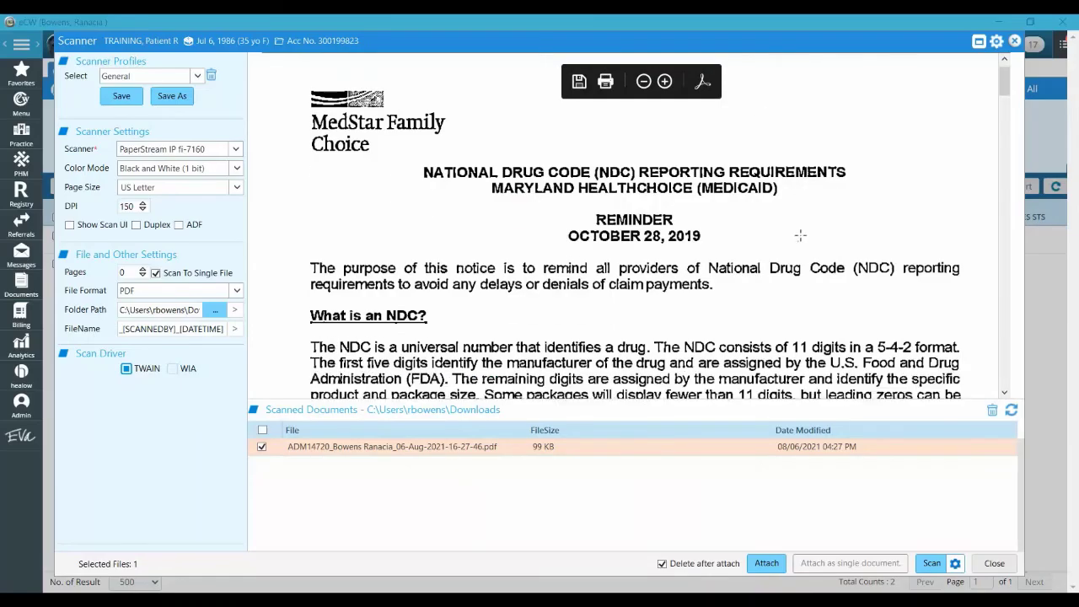
pyautogui.scroll(-12, 797, 244)
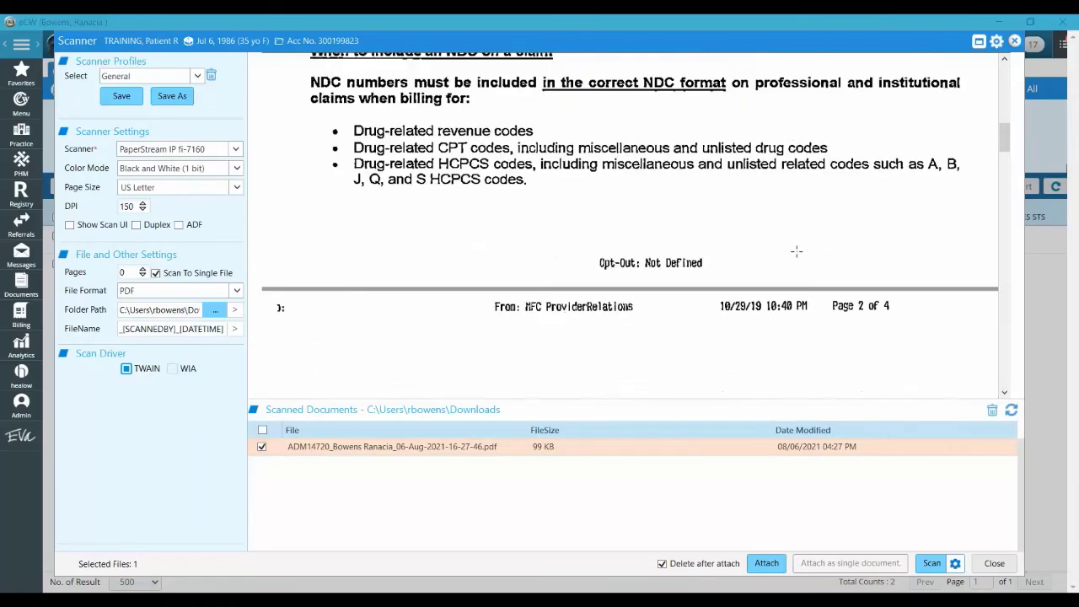
pyautogui.scroll(-15, 795, 256)
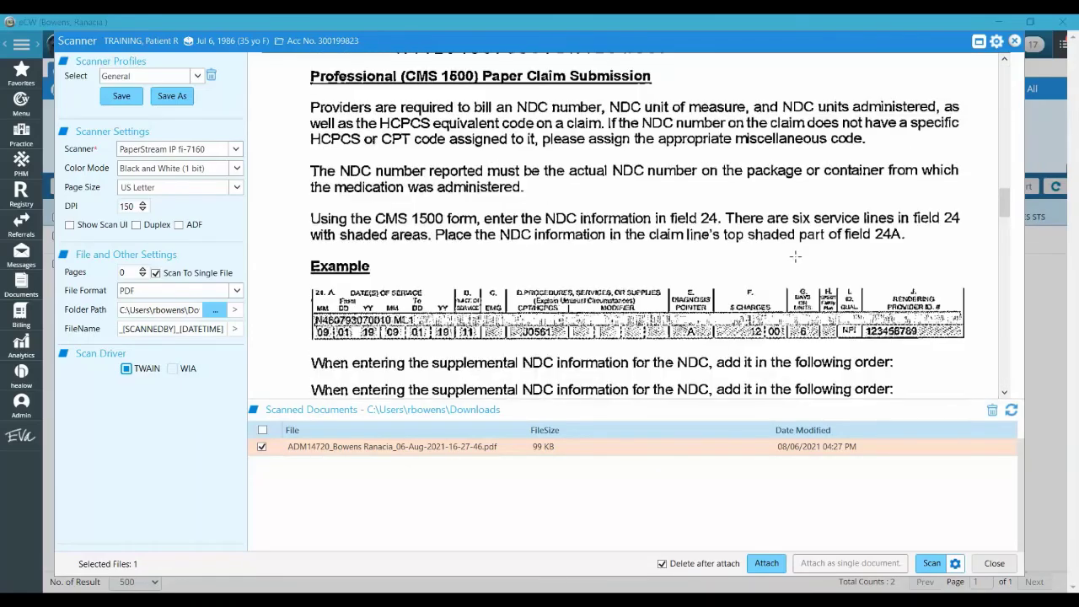
pyautogui.scroll(-8, 795, 272)
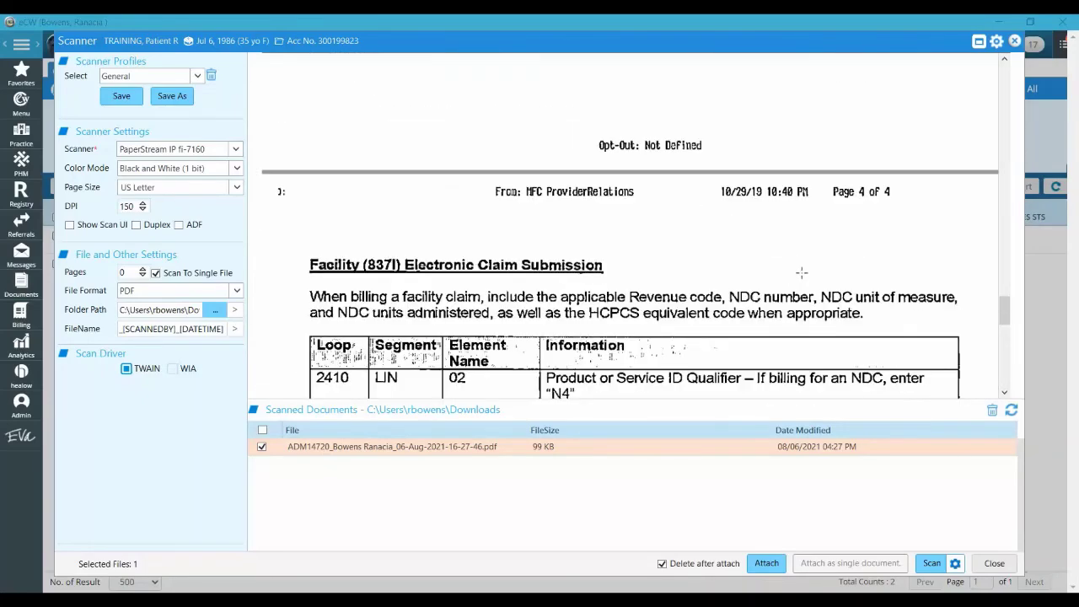
pyautogui.moveTo(1010, 341); pyautogui.dragTo(1005, 64)
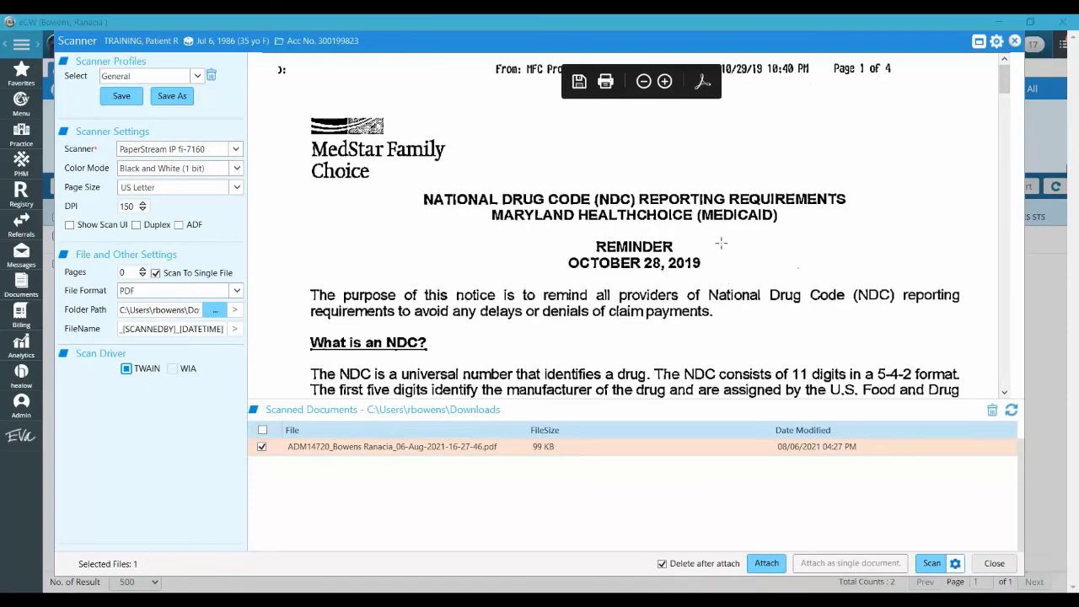
pyautogui.click(664, 82)
pyautogui.click(664, 82)
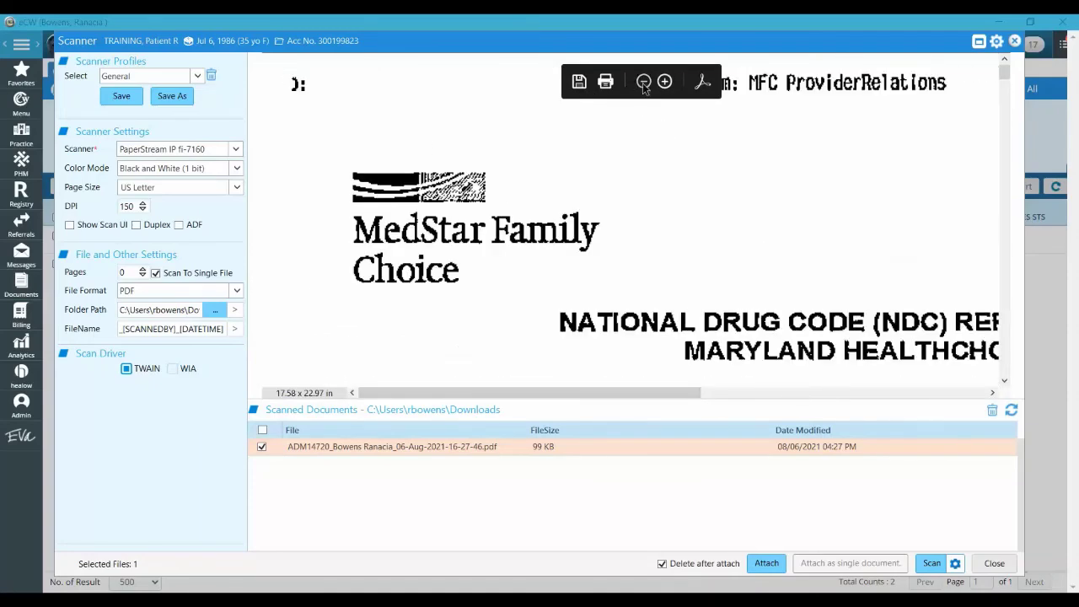
pyautogui.click(643, 82)
pyautogui.click(642, 82)
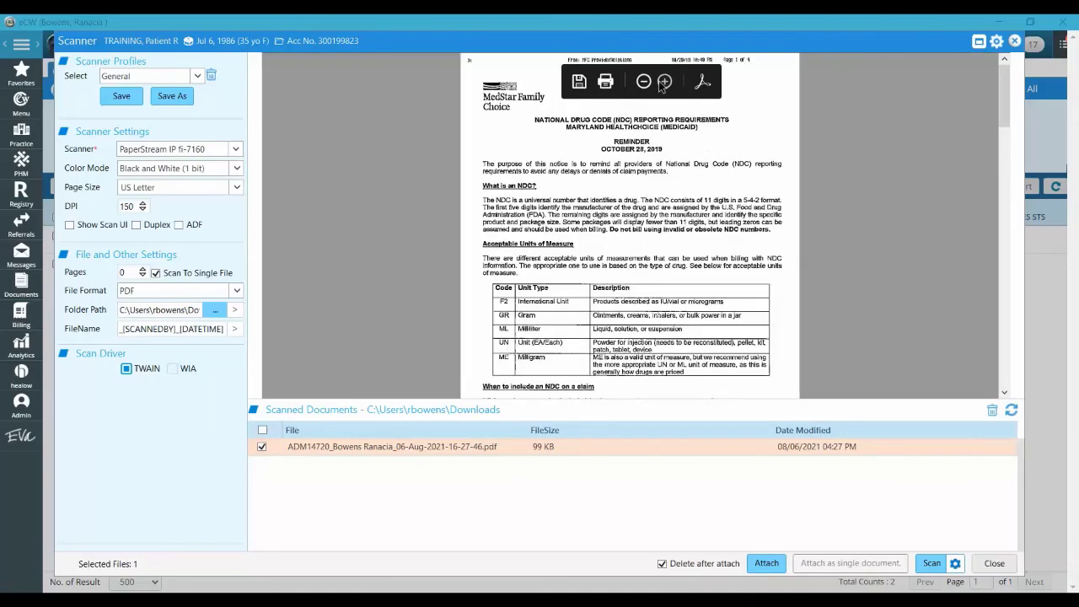
pyautogui.click(664, 82)
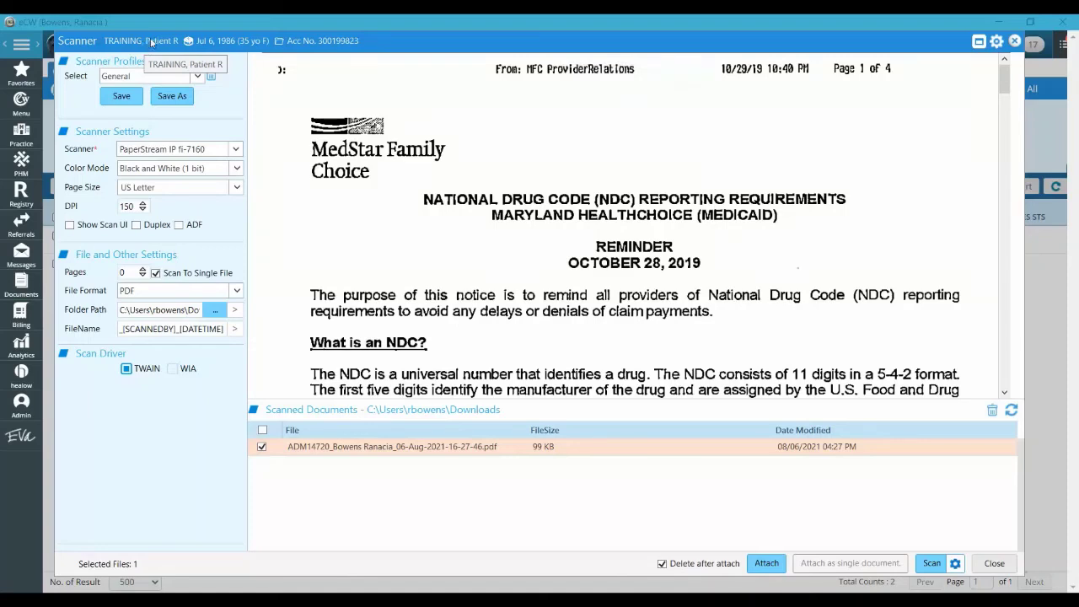
# Start attaching the scanned PDF, reassign it to the original staff member, and choose Correspondence
pyautogui.click(768, 563)
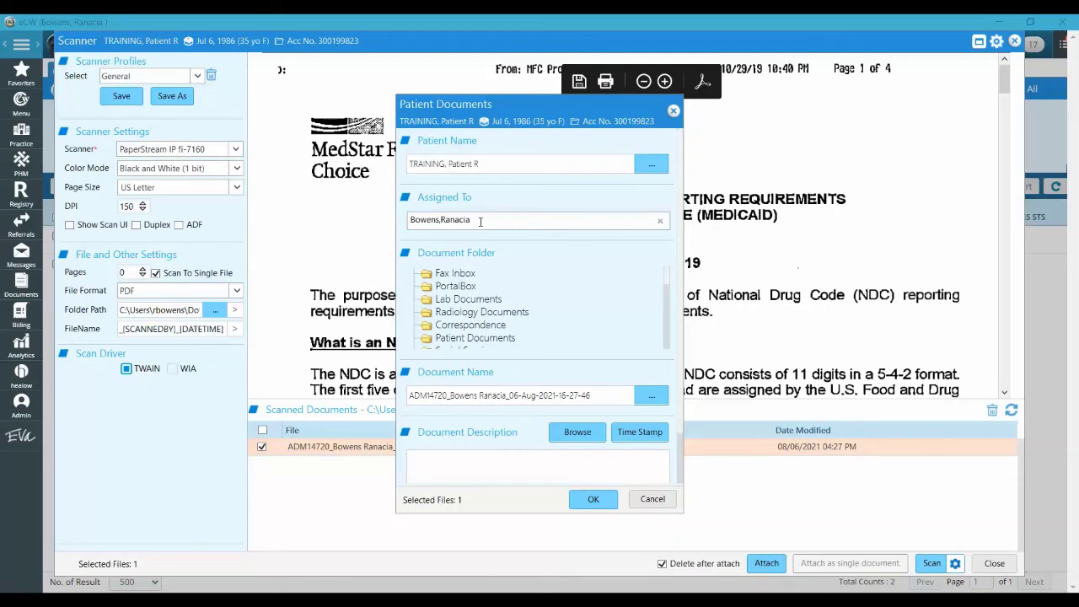
pyautogui.moveTo(480, 222); pyautogui.dragTo(404, 229)
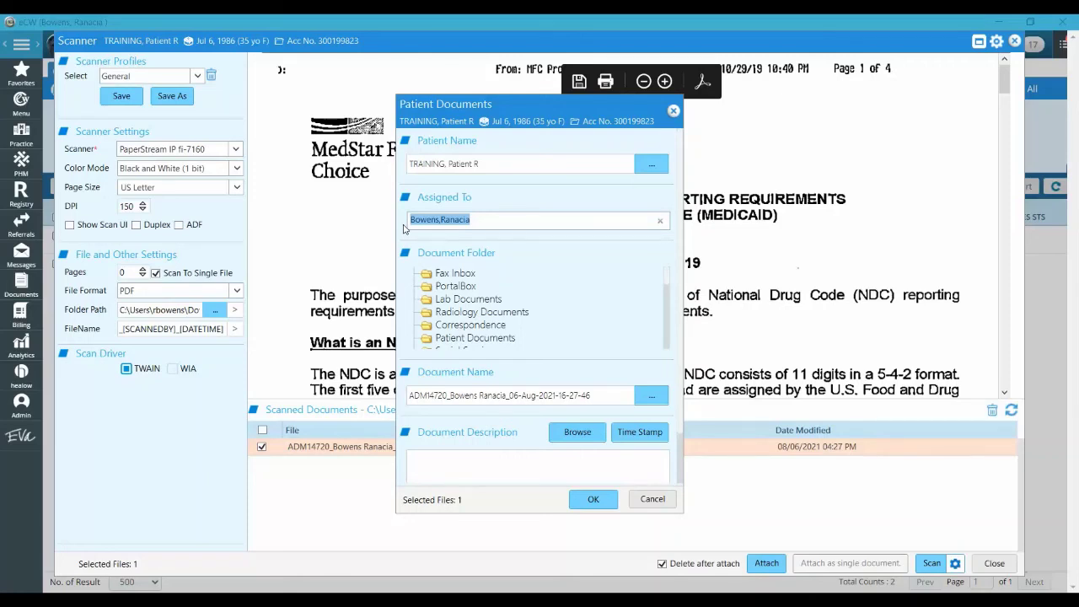
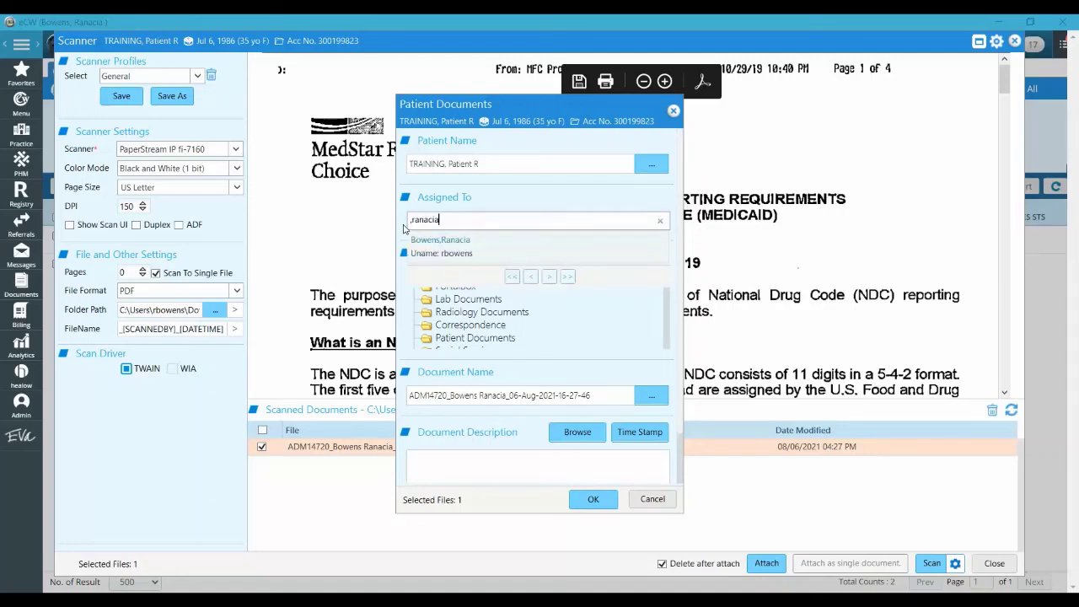
pyautogui.click(453, 250)
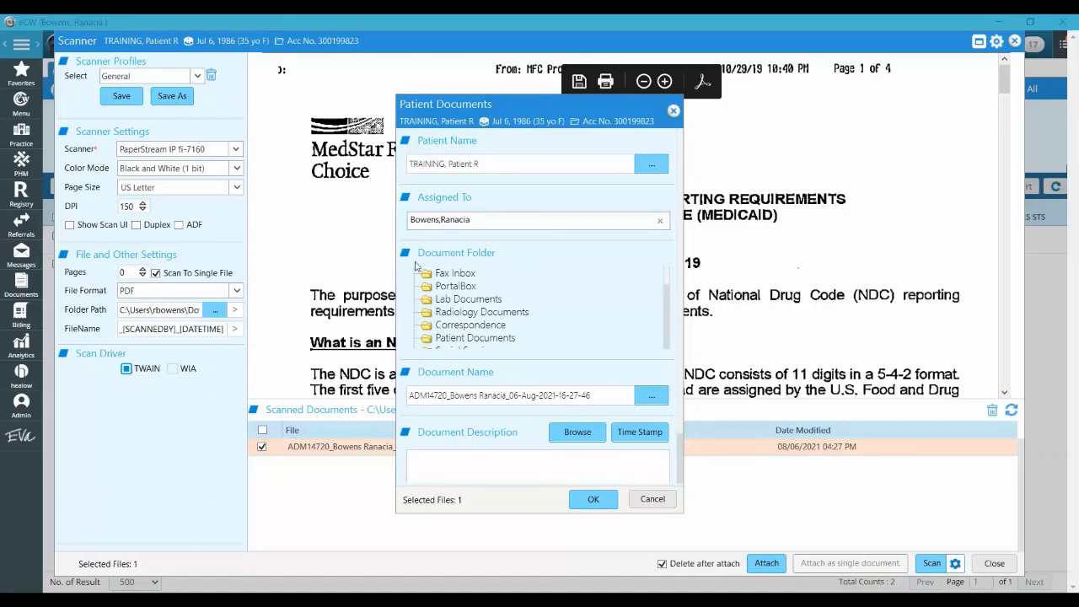
pyautogui.click(482, 326)
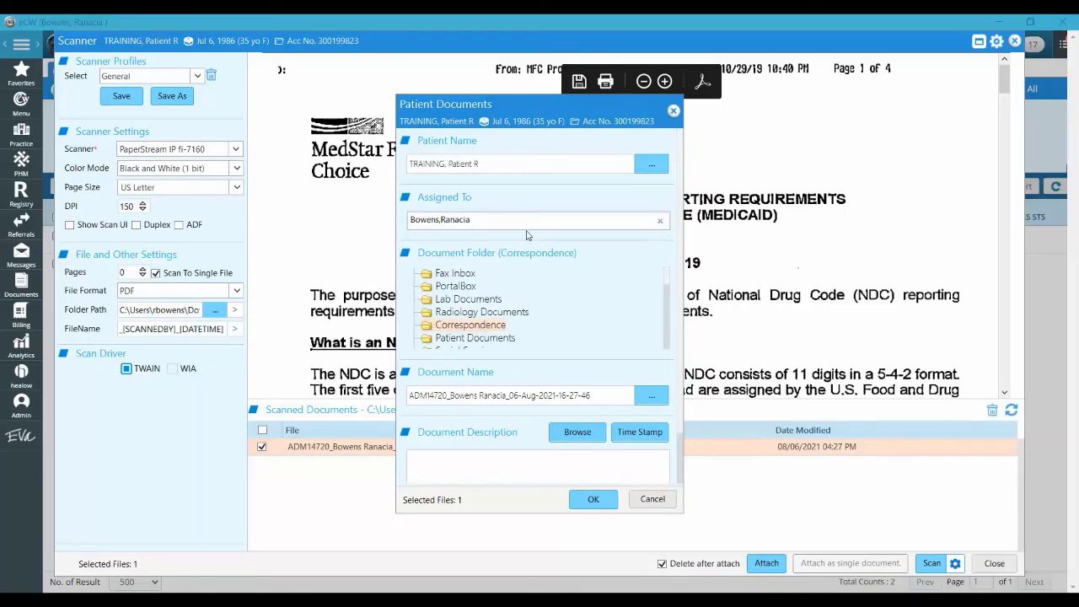
# Name the document '2021-08-06 NDC Code notification' and confirm the attachment
pyautogui.click(520, 401)
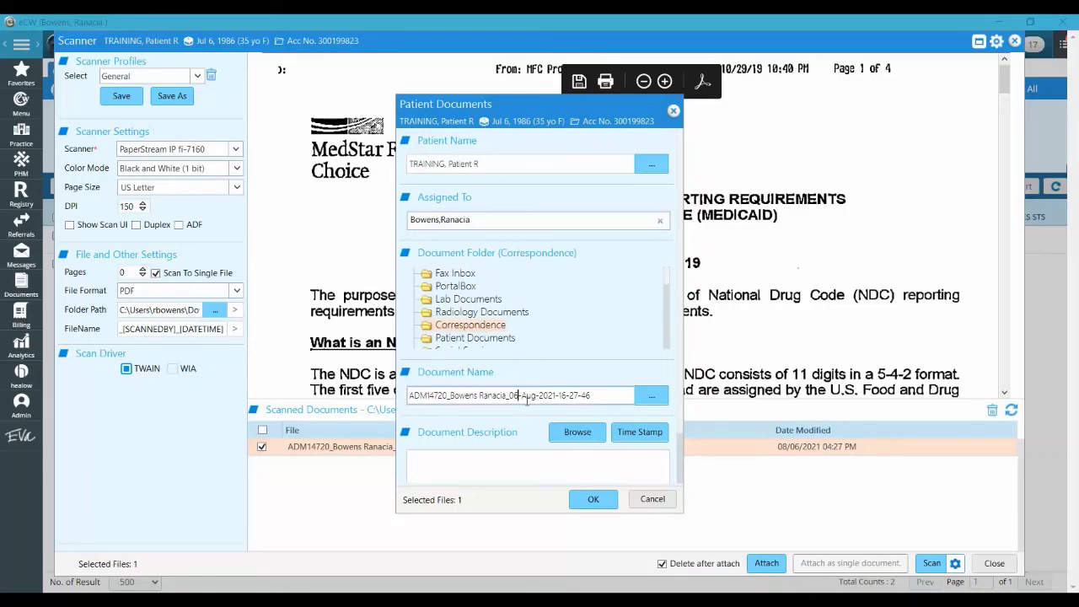
pyautogui.moveTo(597, 395); pyautogui.dragTo(348, 401)
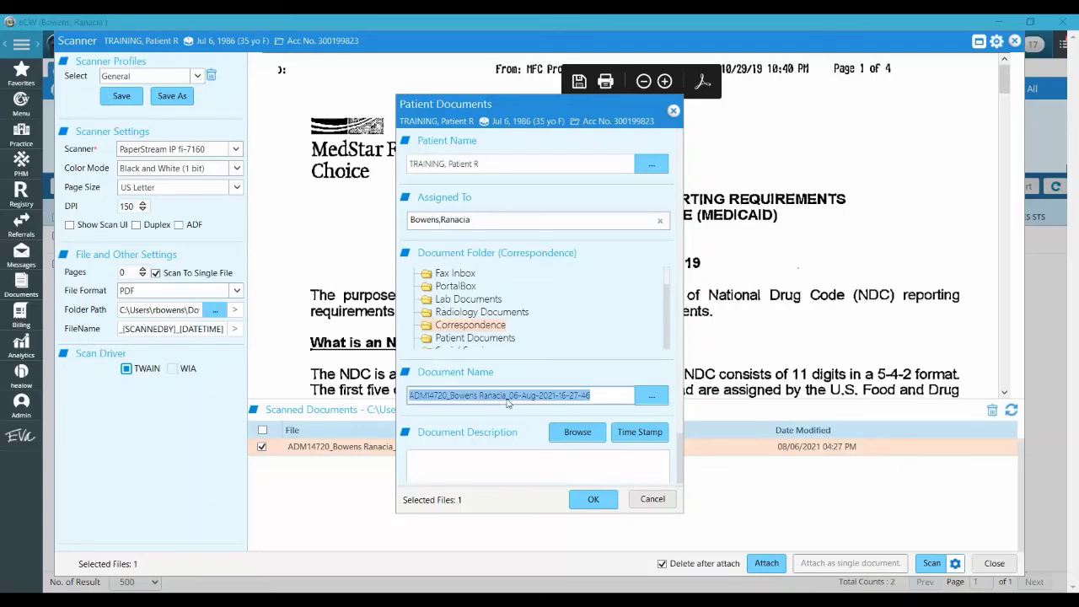
pyautogui.write('2021-')
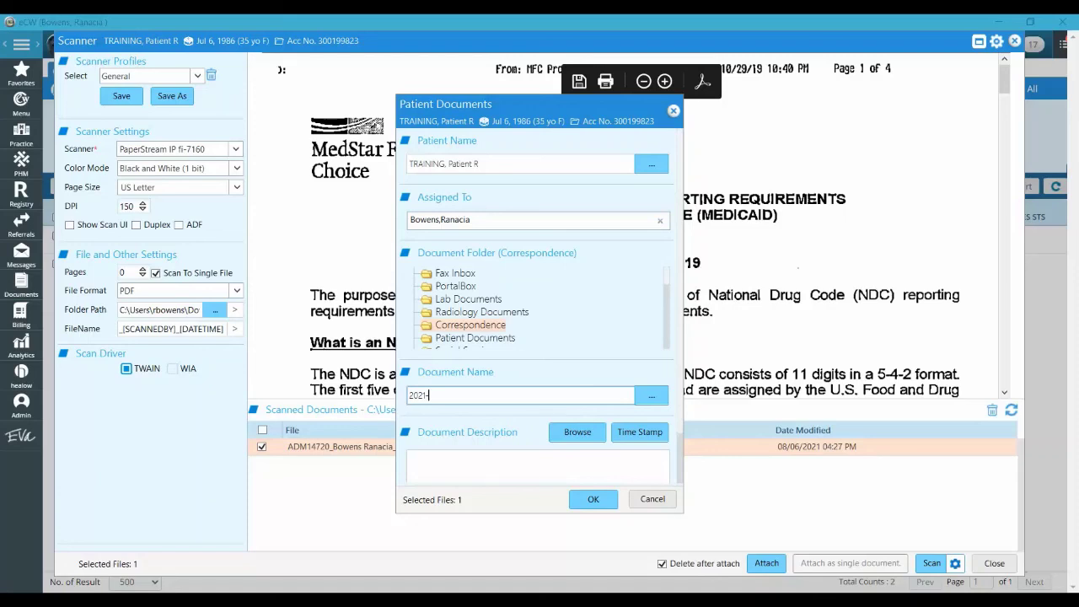
pyautogui.write('08-06 NDC')
pyautogui.press('BackSpace')
pyautogui.press('BackSpace')
pyautogui.press('BackSpace')
pyautogui.press('BackSpace')
pyautogui.write('NDC Code notification')
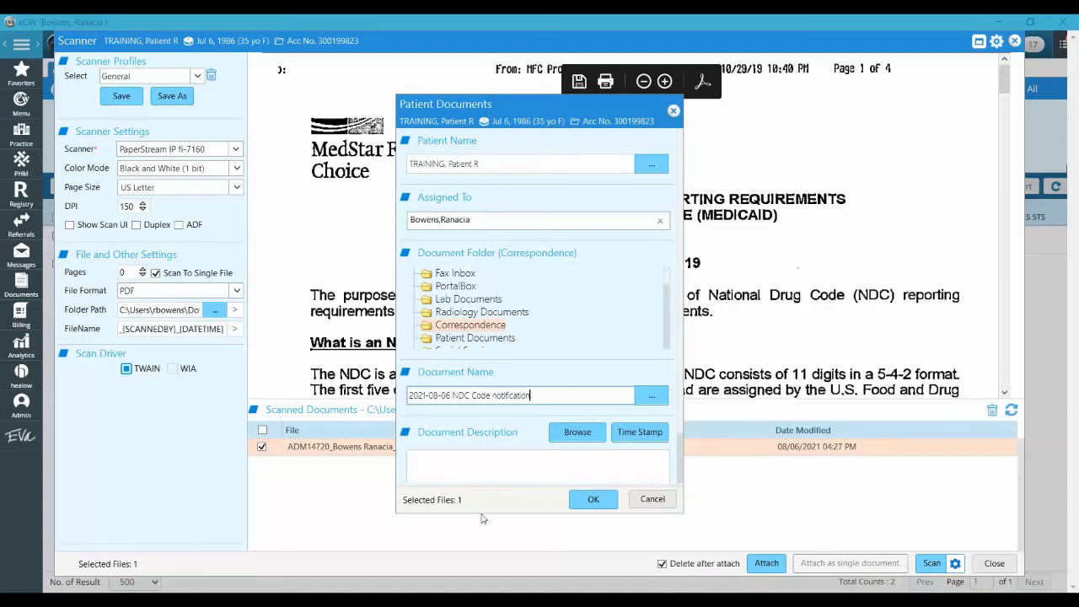
pyautogui.scroll(-1, 462, 449)
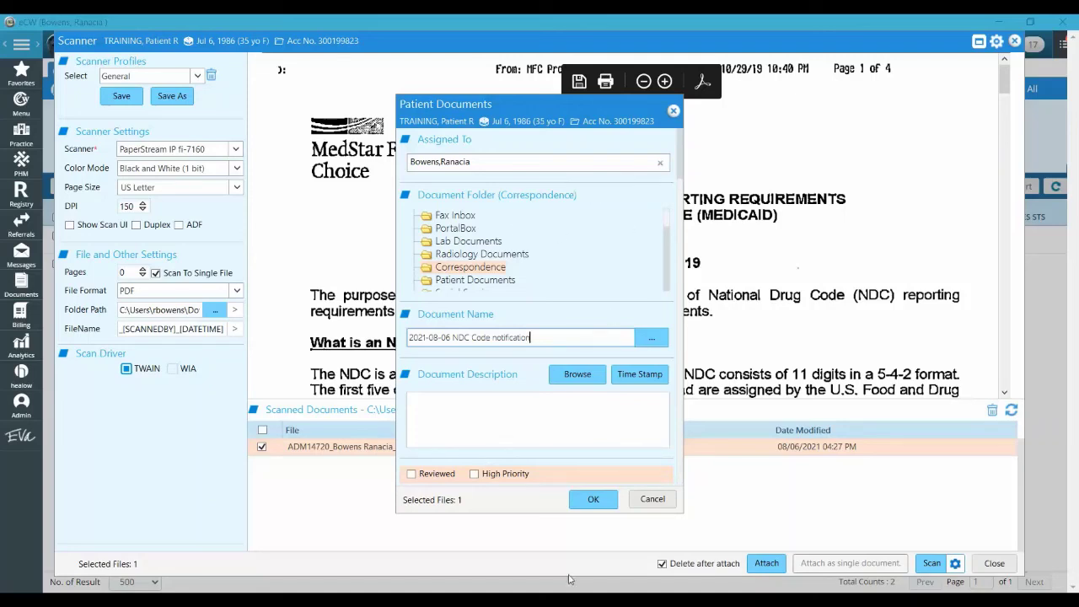
pyautogui.click(592, 500)
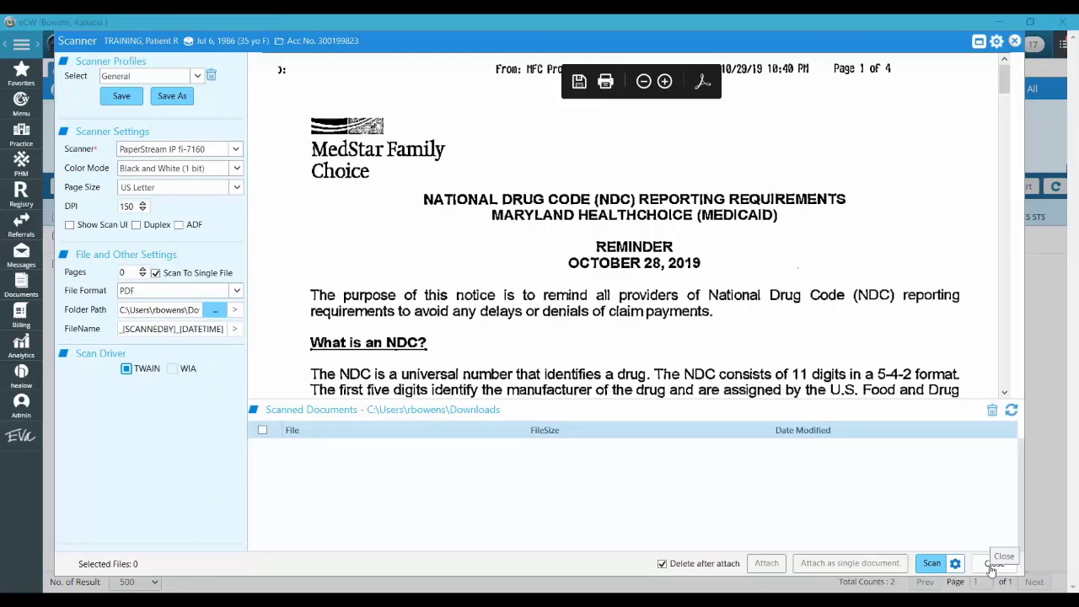
# Close the Scanner window, returning to the patient's document folders
pyautogui.click(992, 570)
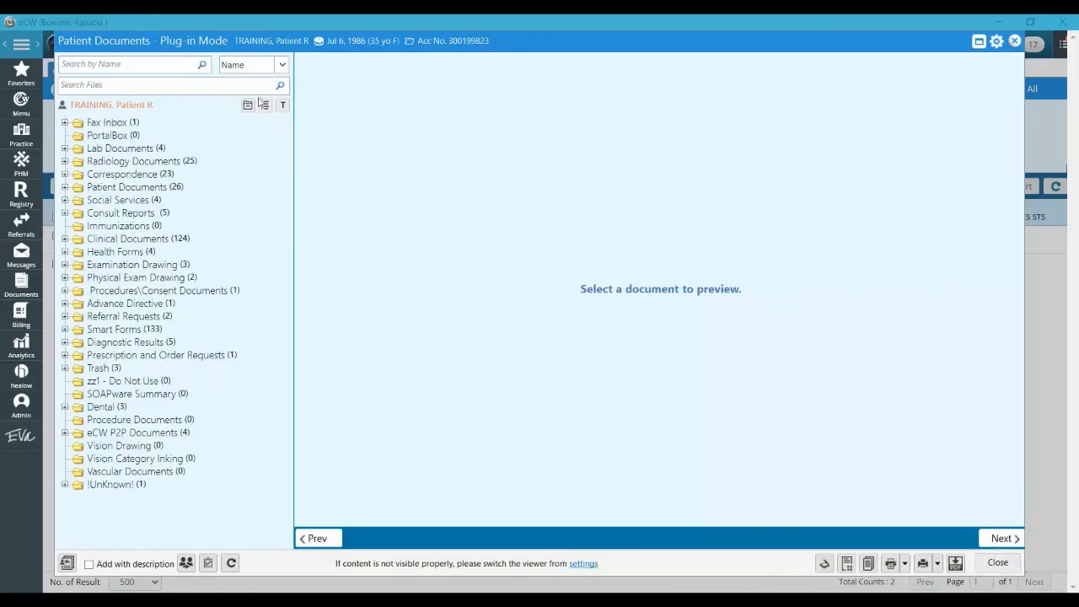
# Preview 2021-08-06 NDC Code notification from Correspondence and scroll through its four pages
pyautogui.click(64, 174)
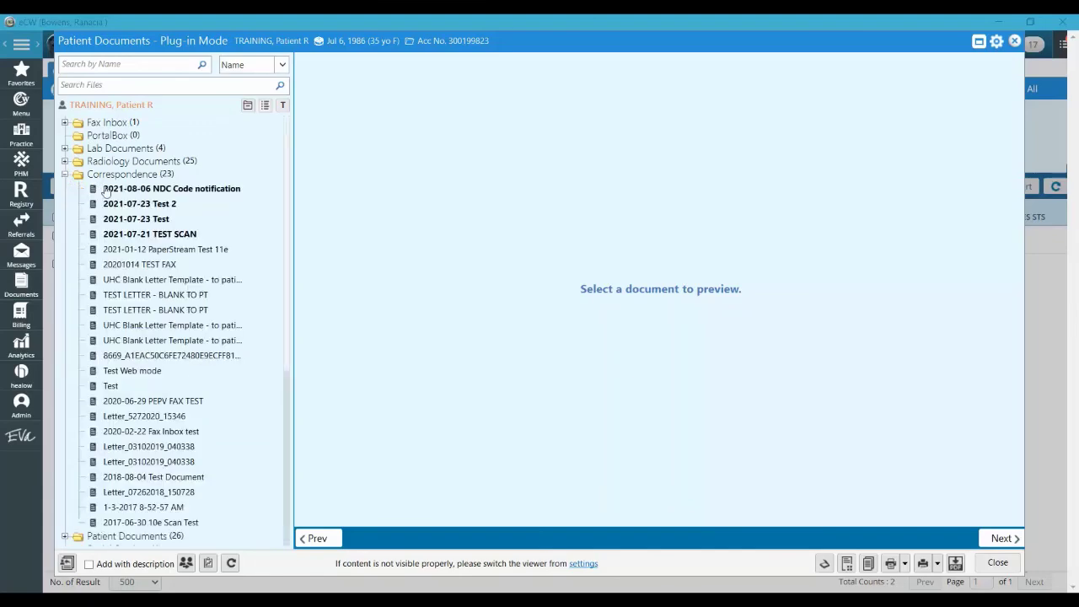
pyautogui.click(157, 193)
pyautogui.scroll(-5, 676, 371)
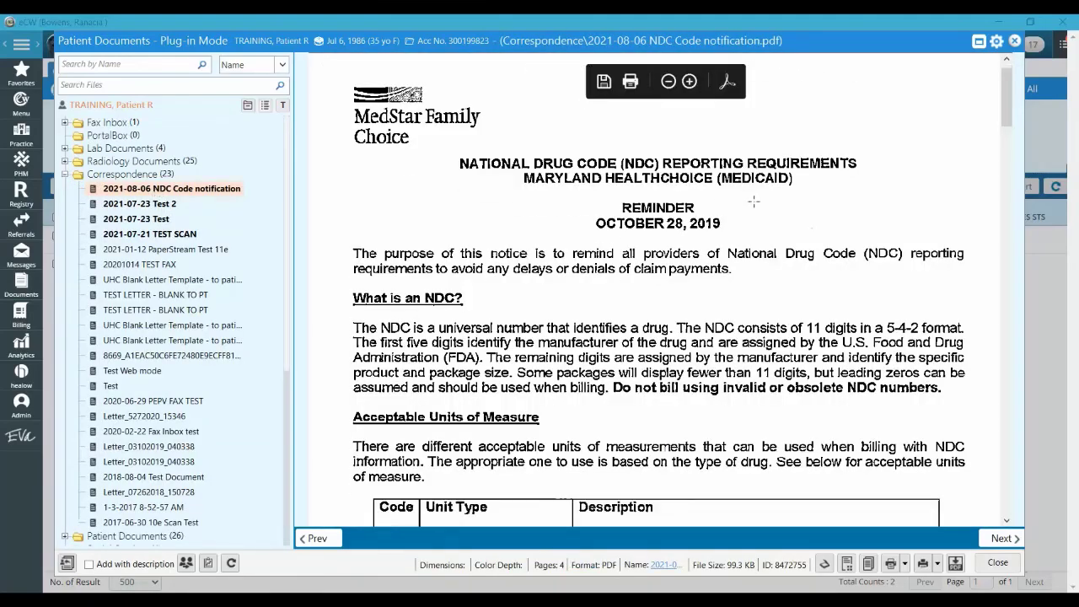
pyautogui.scroll(-15, 676, 370)
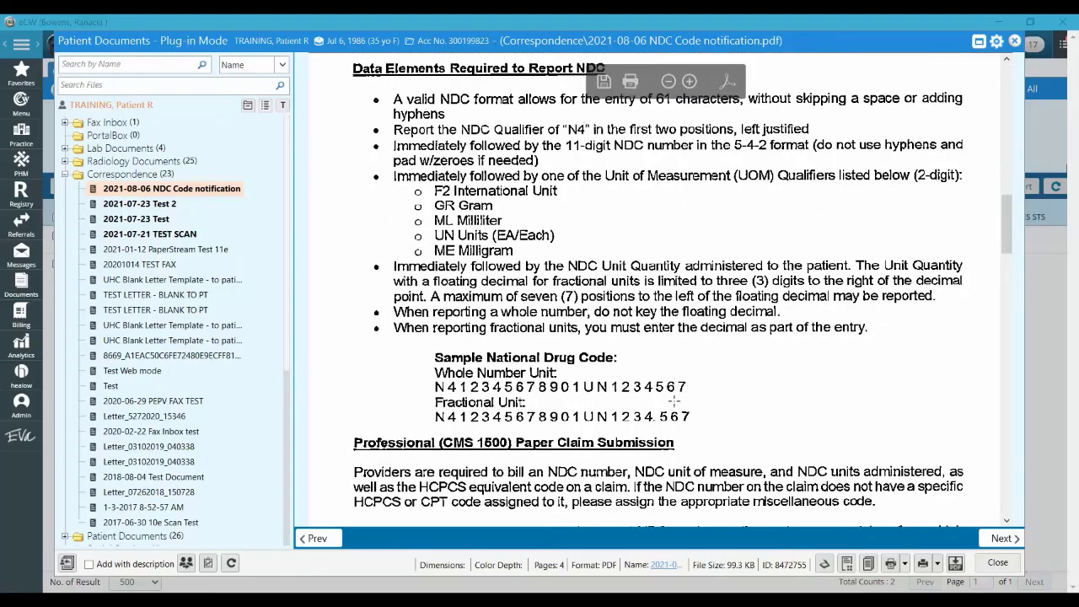
pyautogui.scroll(-12, 674, 401)
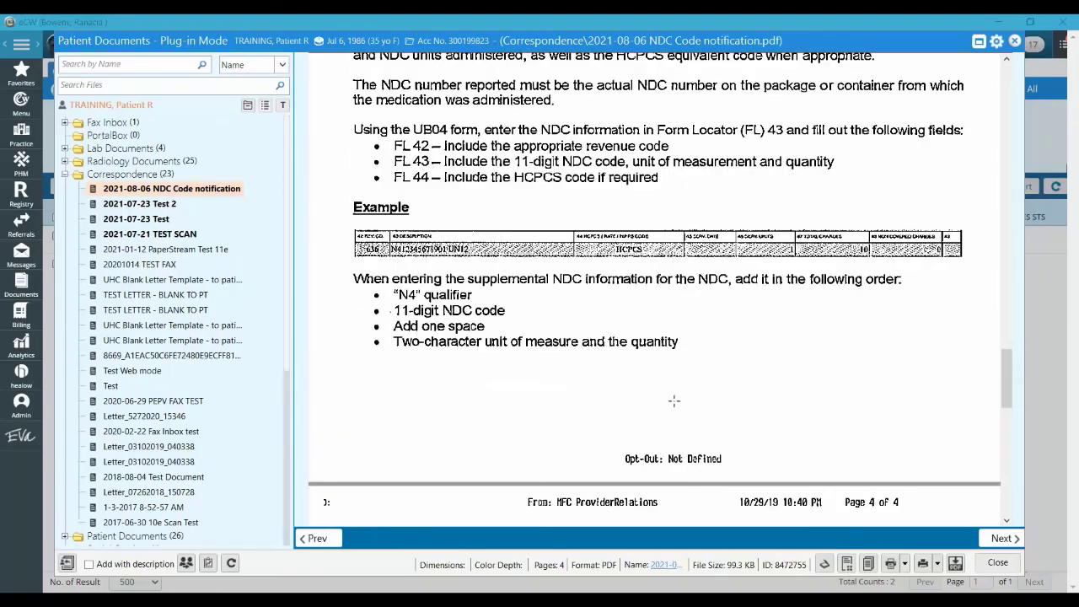
pyautogui.rightClick(187, 194)
pyautogui.moveTo(236, 205)
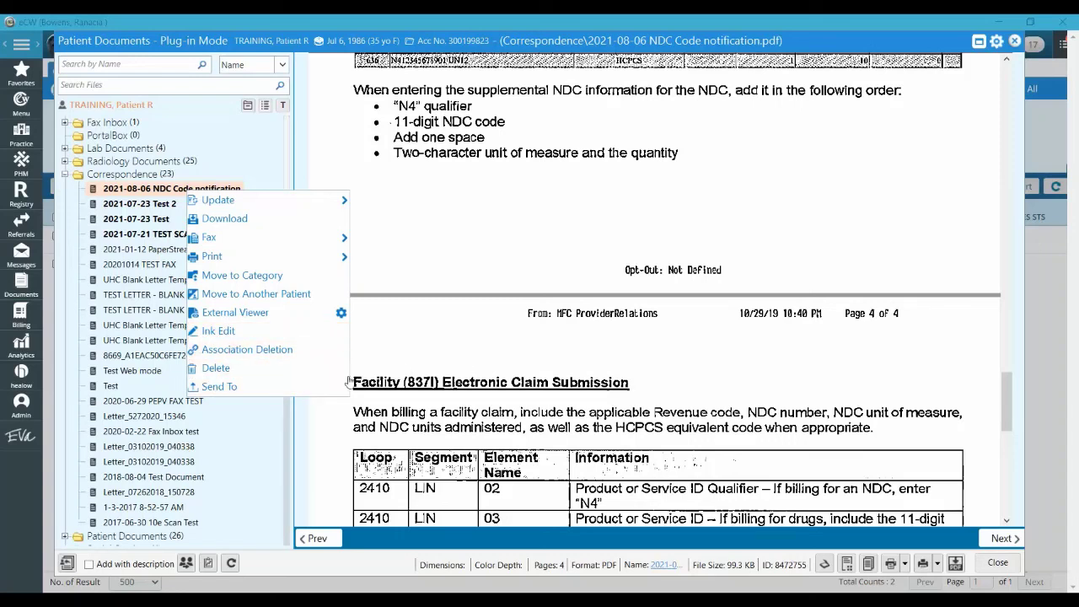
pyautogui.click(553, 220)
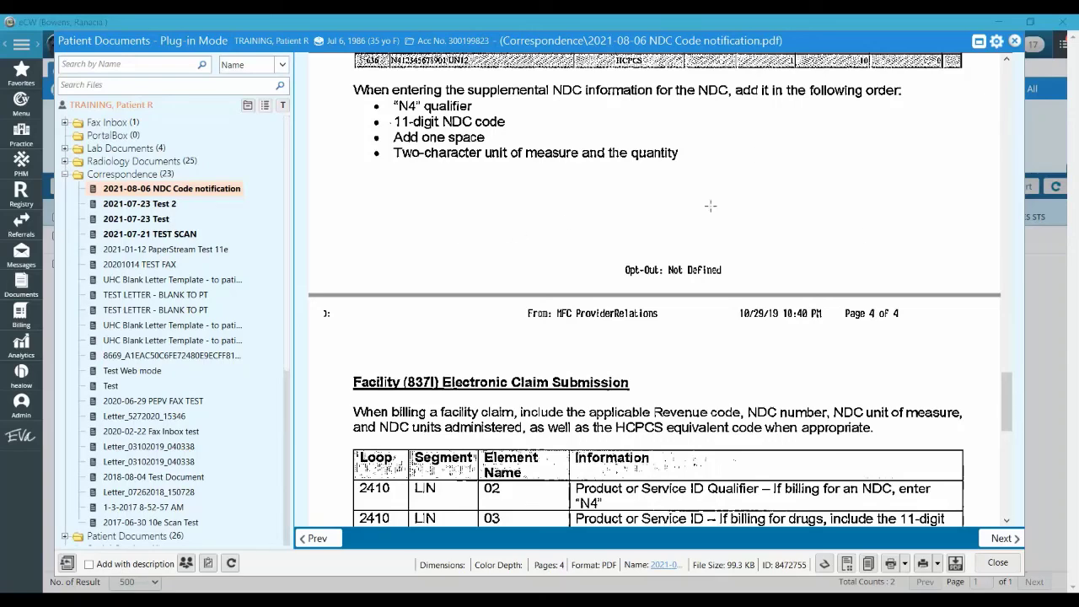
# Close the Patient Documents viewer to return to the training patient's Patient Hub
pyautogui.click(1015, 42)
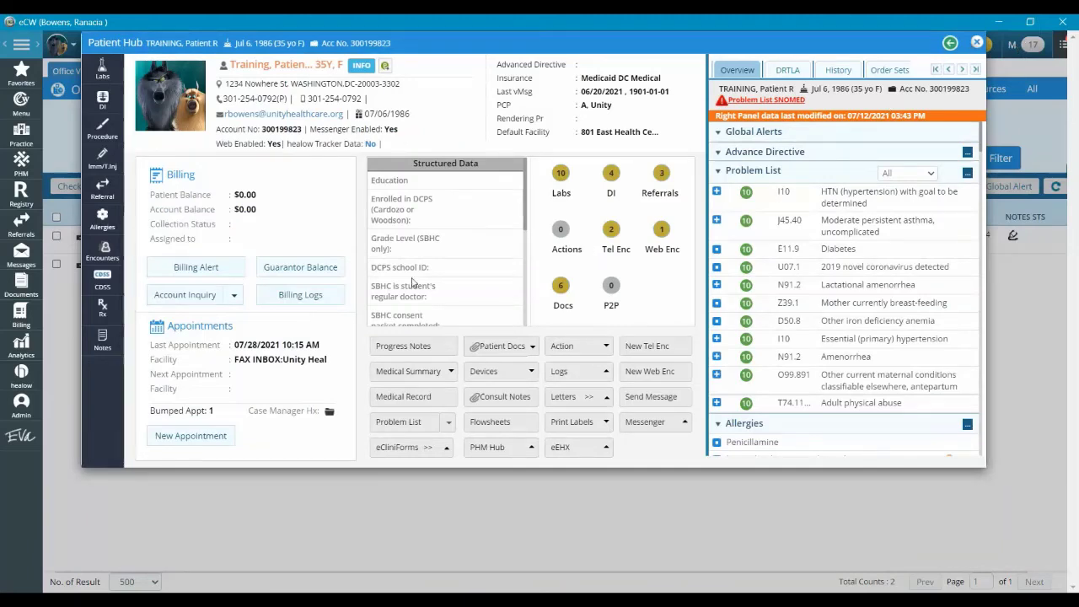